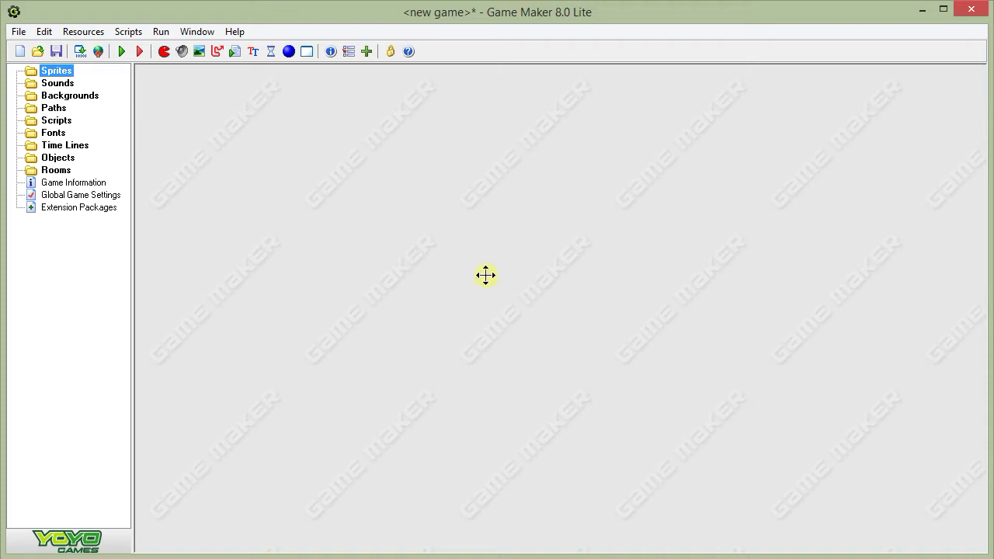
Step: Create a new sprite named spr_dragon
click(164, 51)
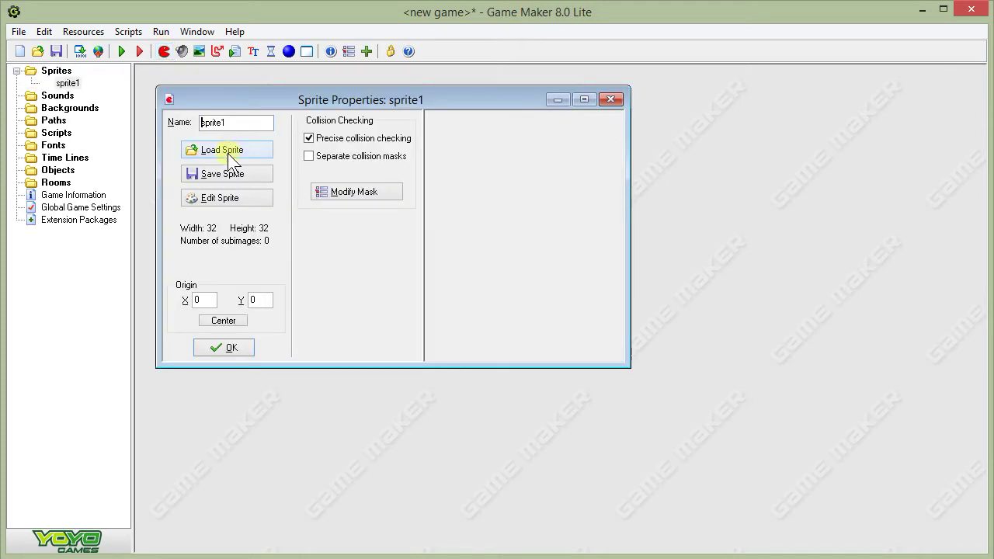
text(spr_)
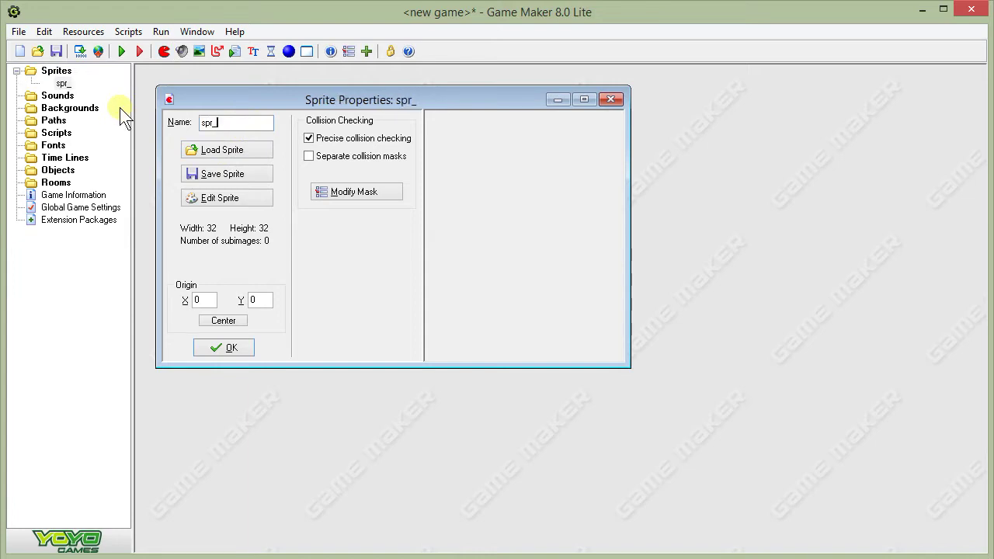
text(dragon)
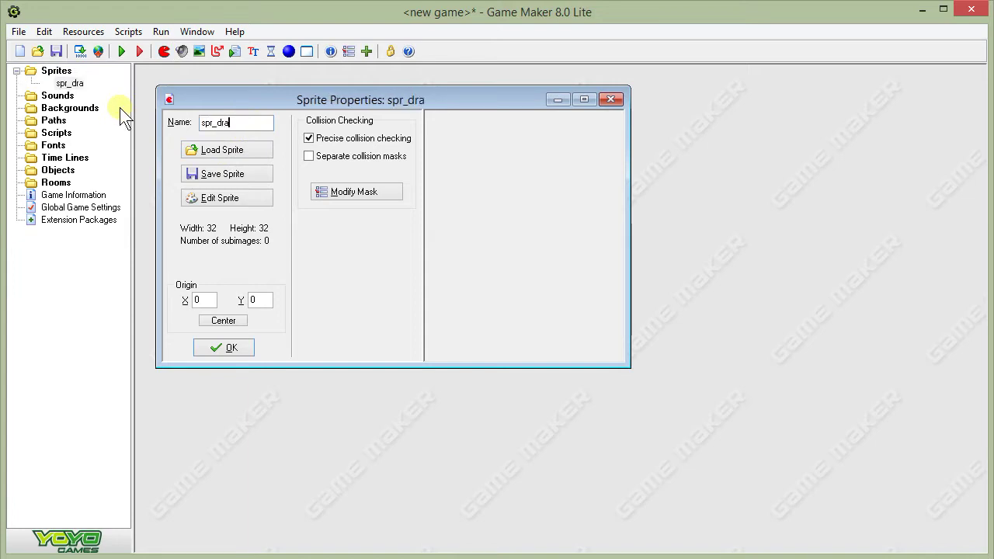
Step: Load the Dragon_strip6 image from the dragon-items folder on drive C: into spr_dragon and accept the sprite
click(211, 152)
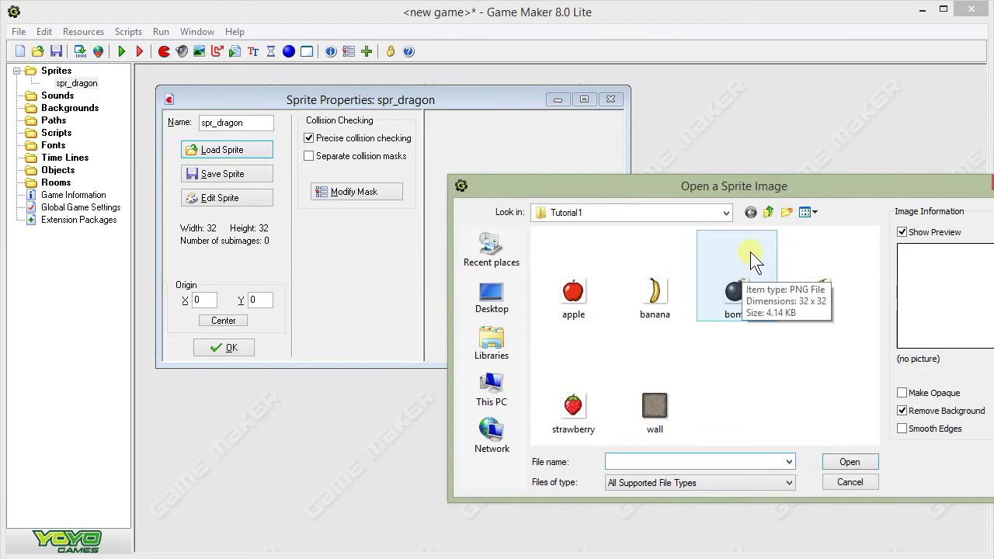
click(501, 400)
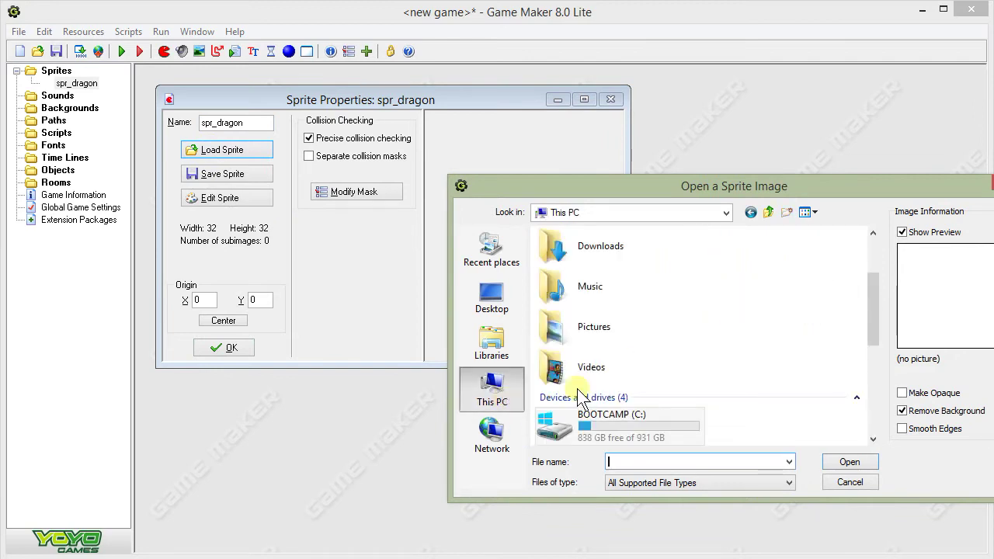
double_click(680, 417)
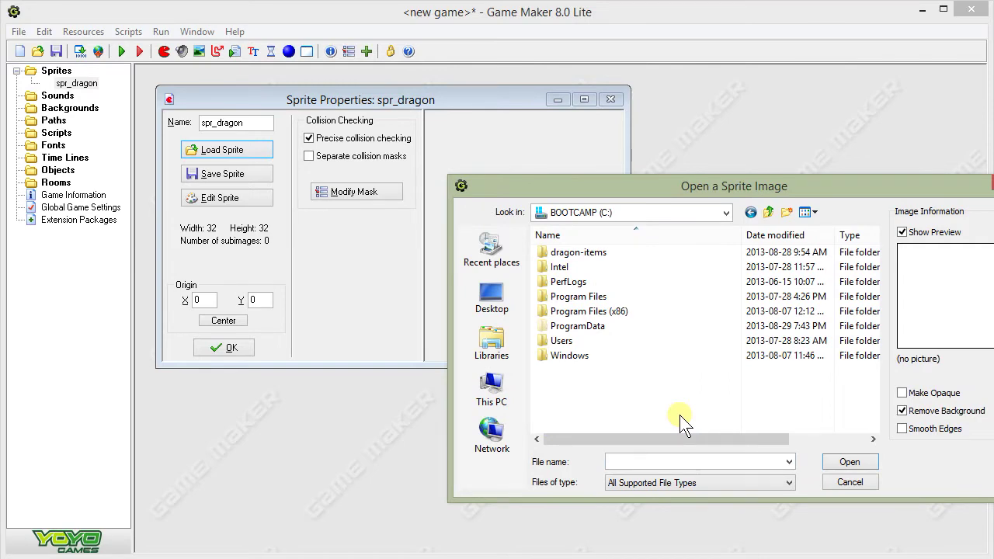
double_click(590, 253)
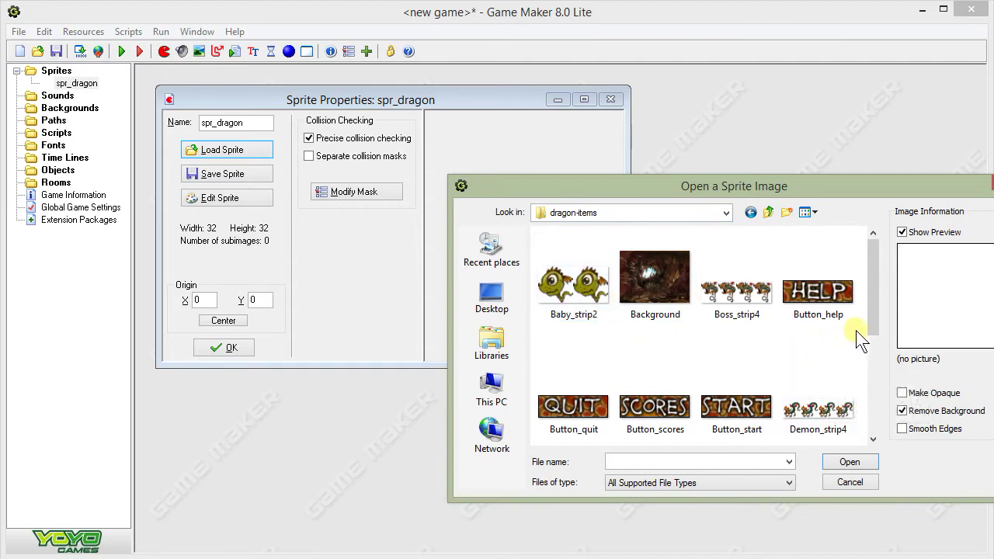
drag(869, 315, 860, 388)
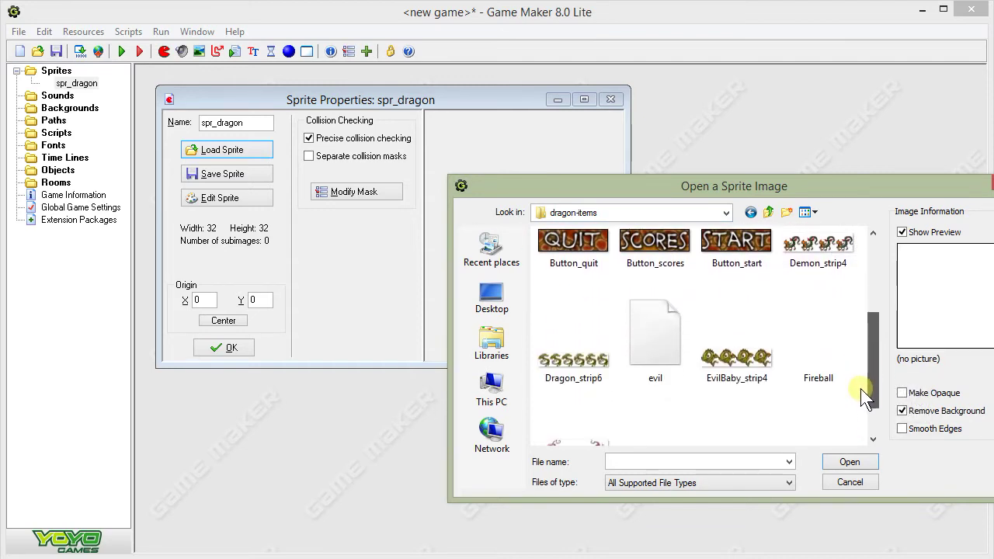
click(580, 363)
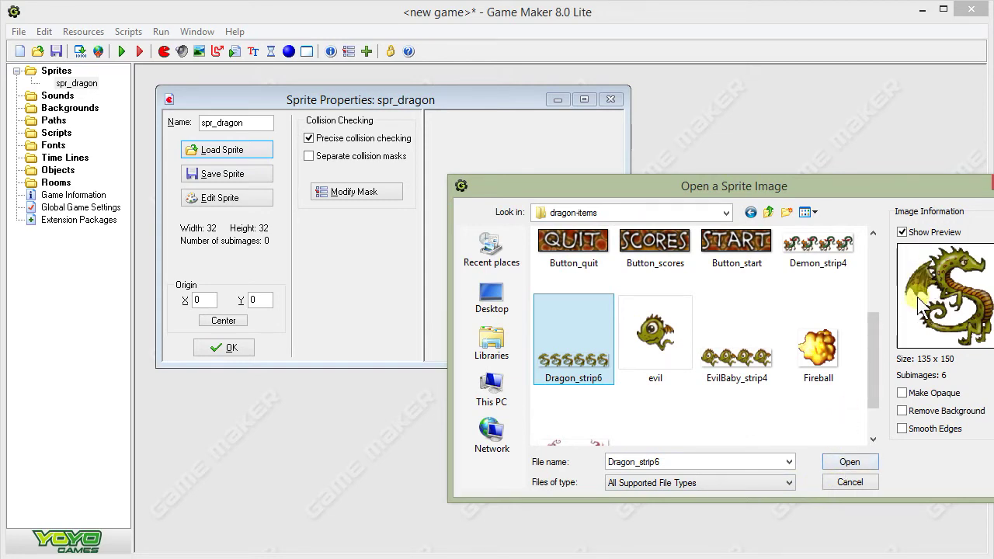
click(853, 461)
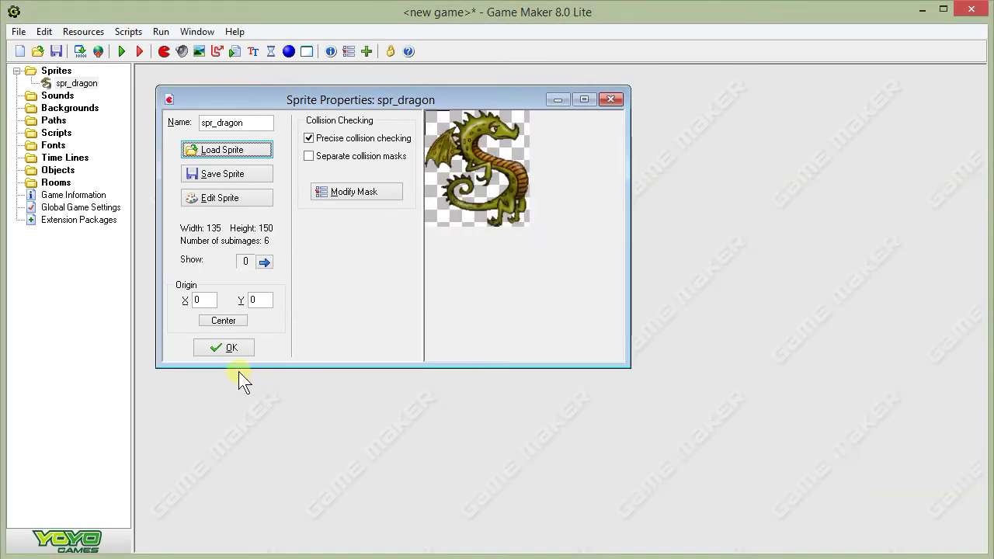
click(230, 347)
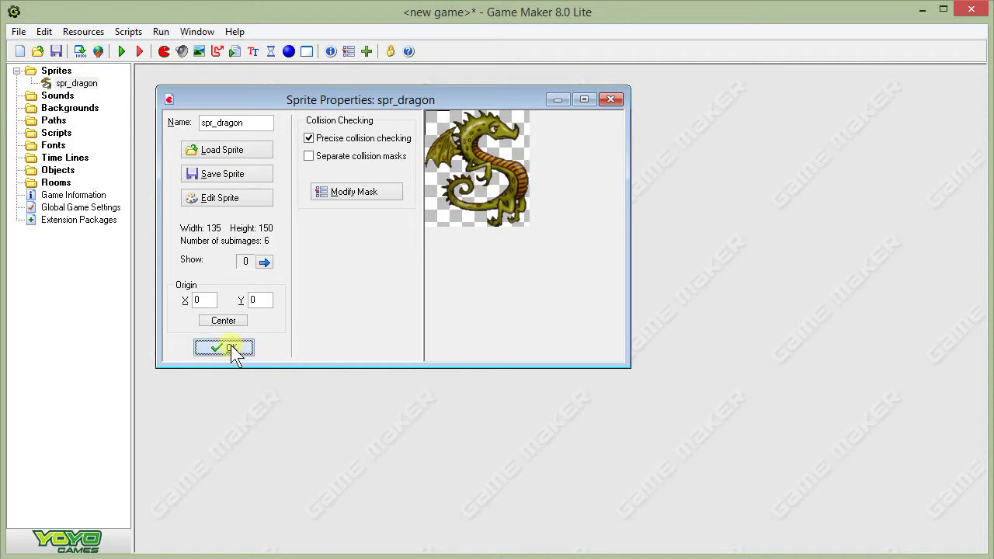
Step: Create a second sprite named spr_boss
click(163, 53)
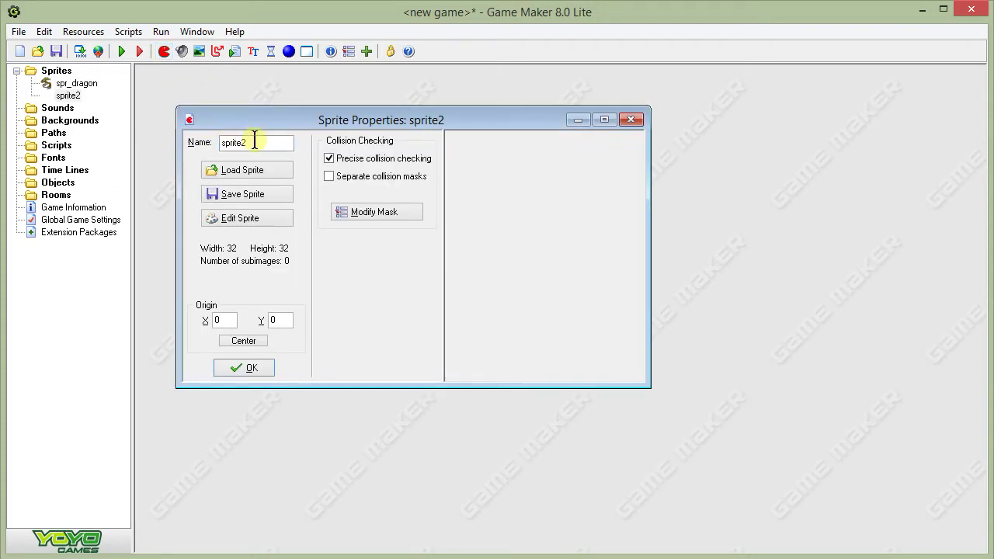
text(spr)
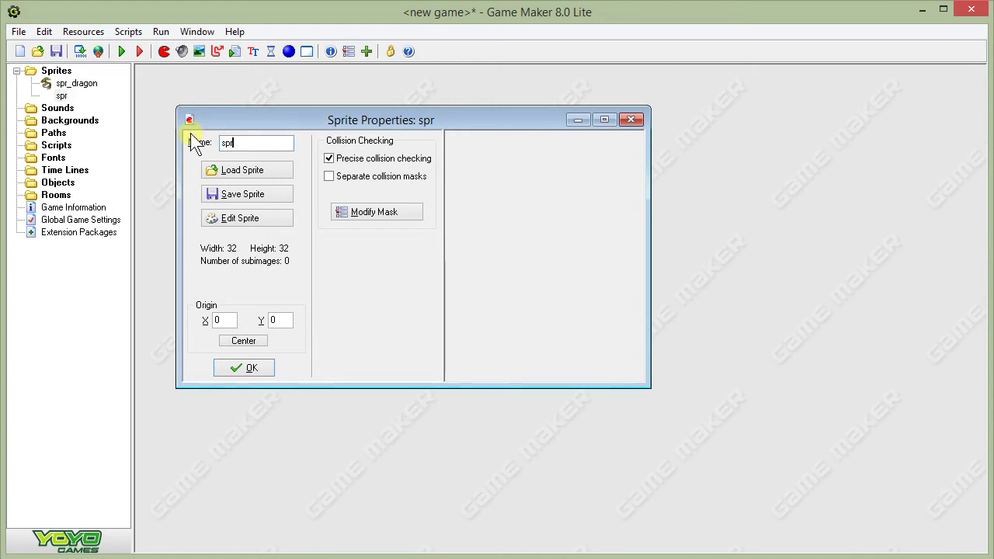
text(_)
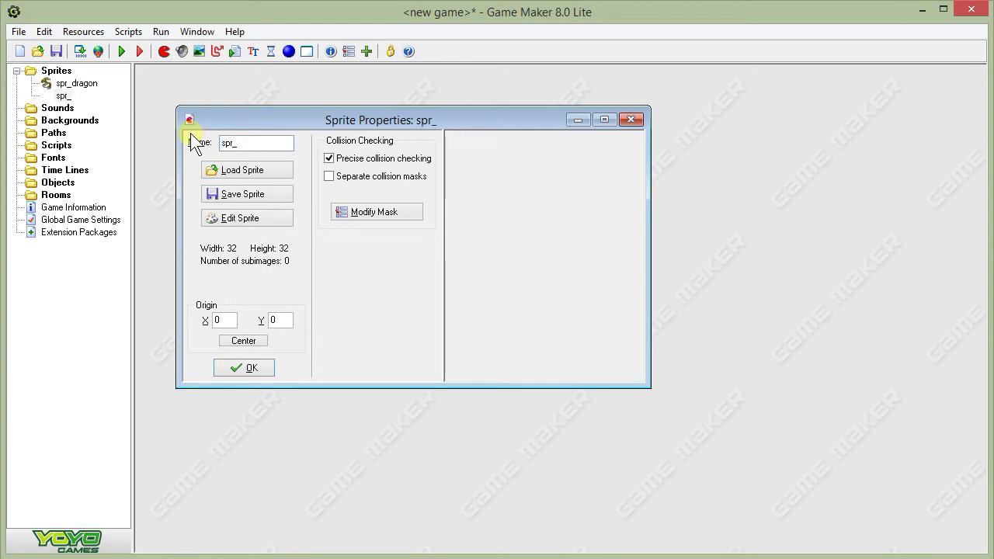
text(boss)
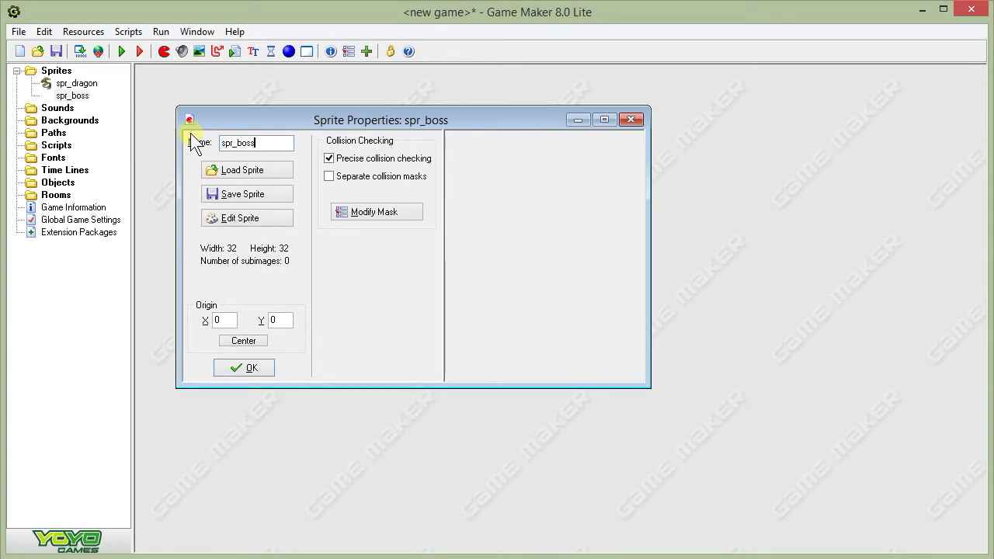
Step: Load the Boss_strip4 image from the dragon-items folder into spr_boss and accept the sprite
click(237, 170)
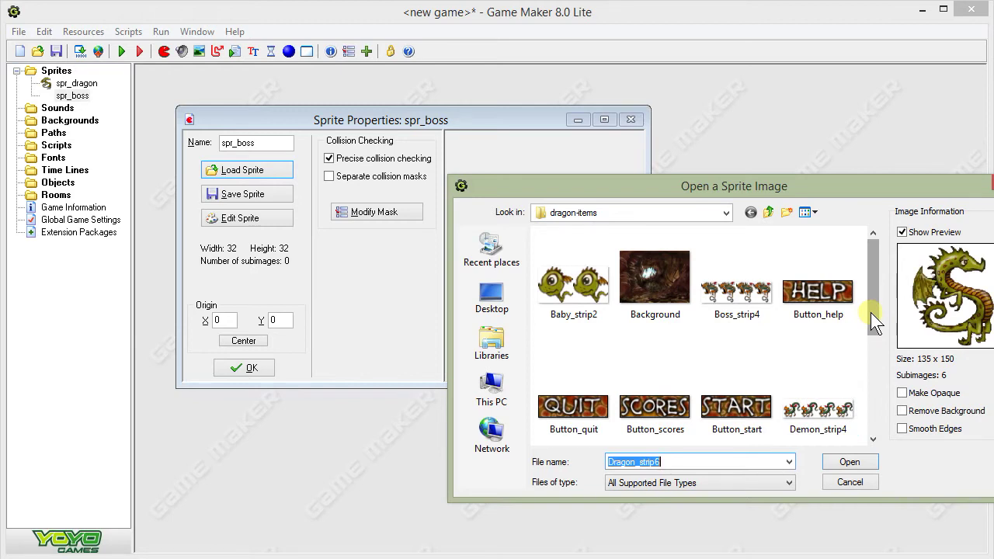
drag(870, 312, 856, 287)
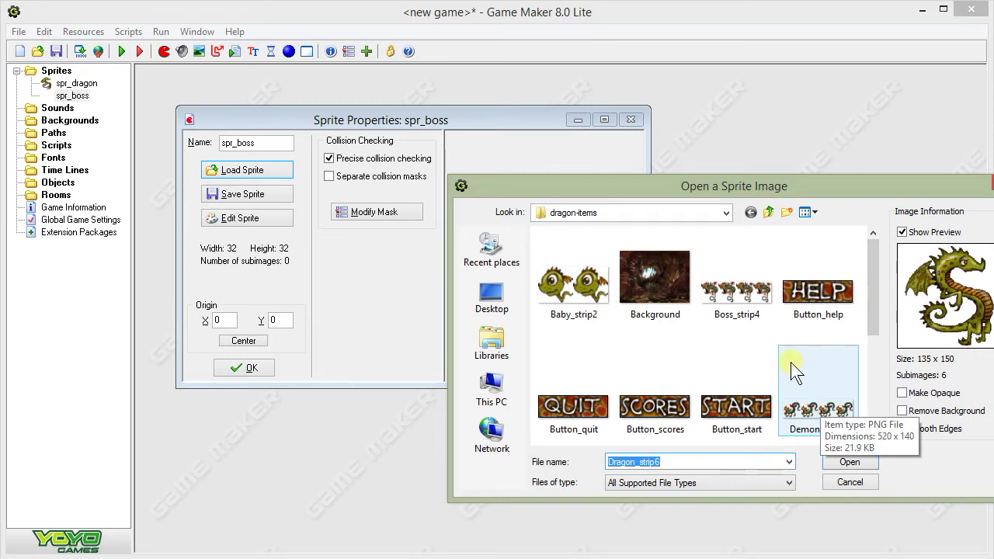
click(747, 302)
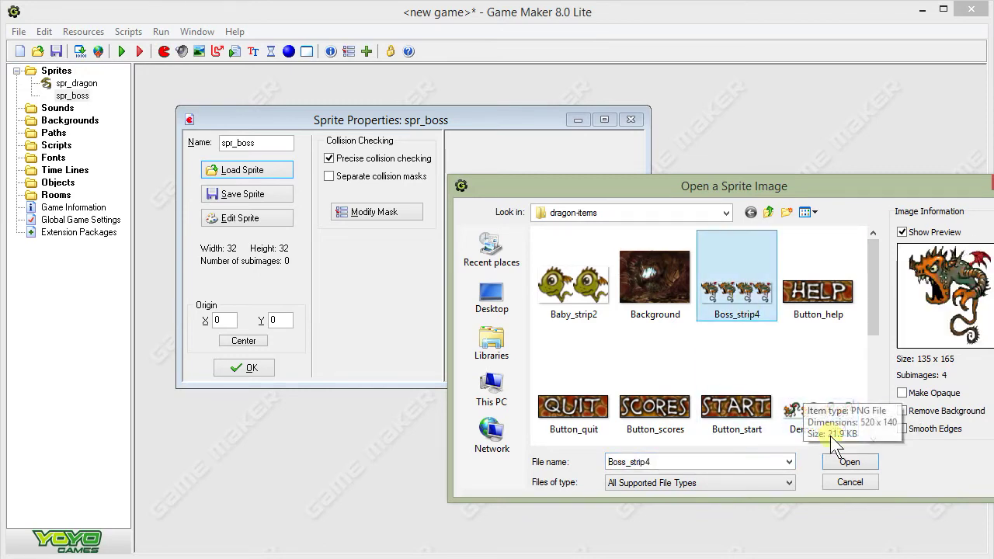
click(855, 459)
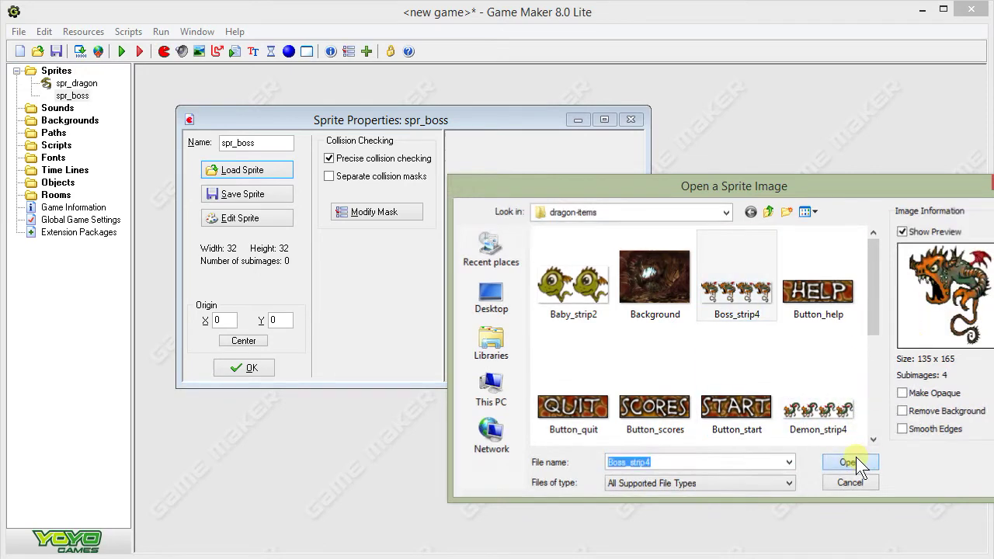
click(248, 369)
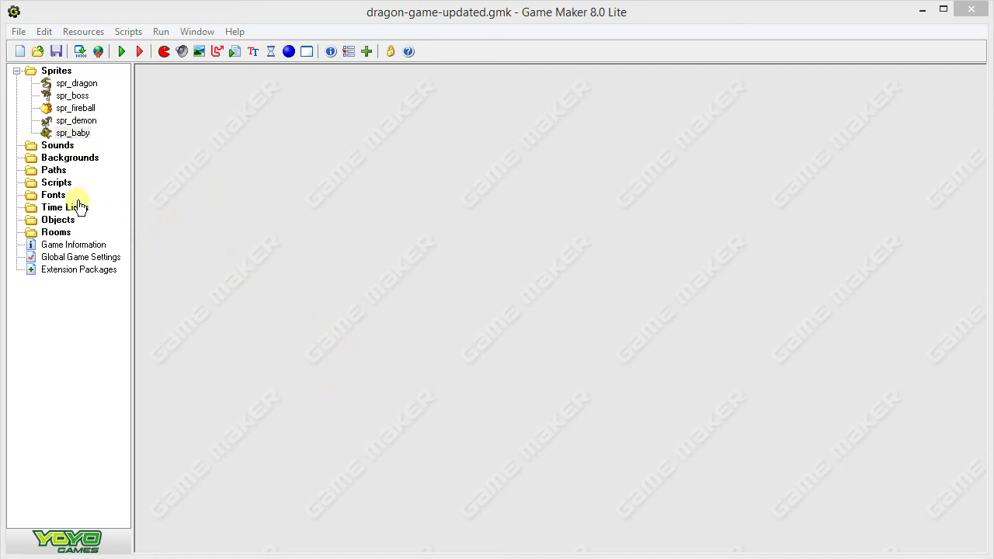
Step: Create a new object named obj_boss and assign it the spr_boss sprite
click(287, 51)
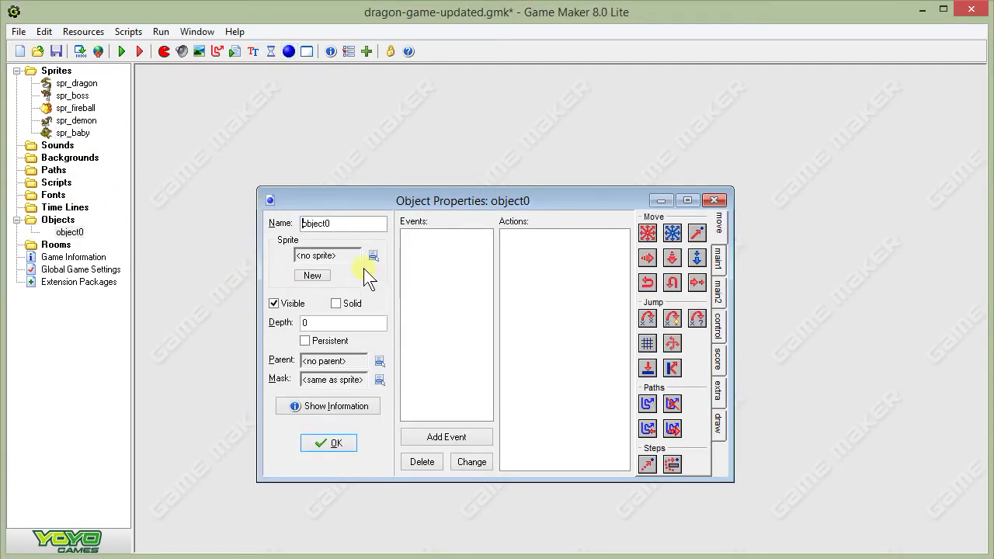
drag(357, 223, 244, 219)
text(obj_bao)
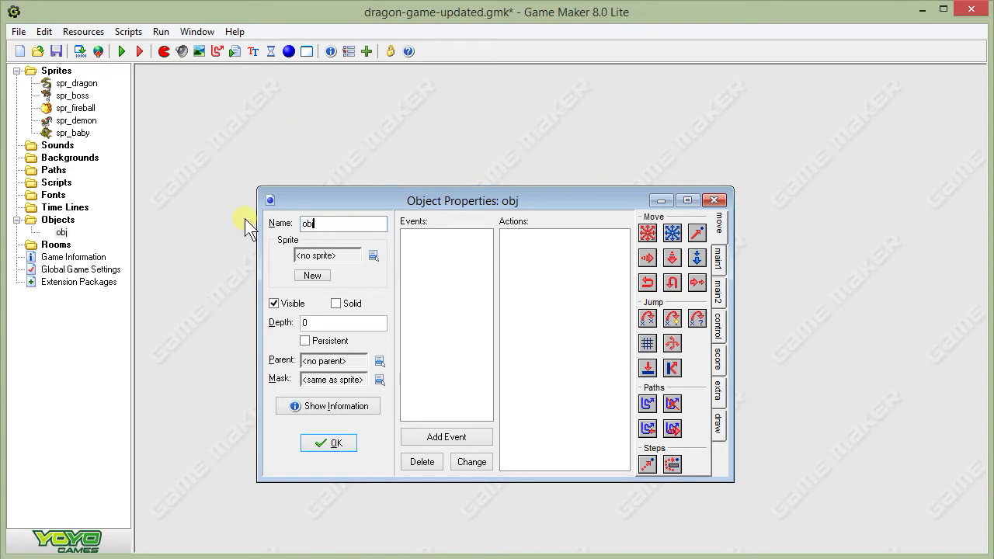
key(BackSpace)
key(BackSpace)
text(oss)
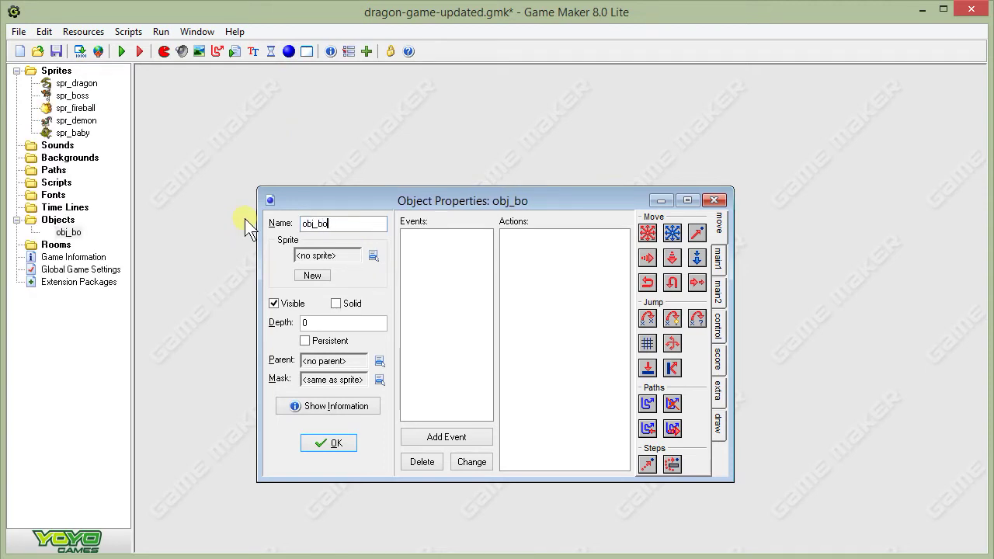
click(365, 254)
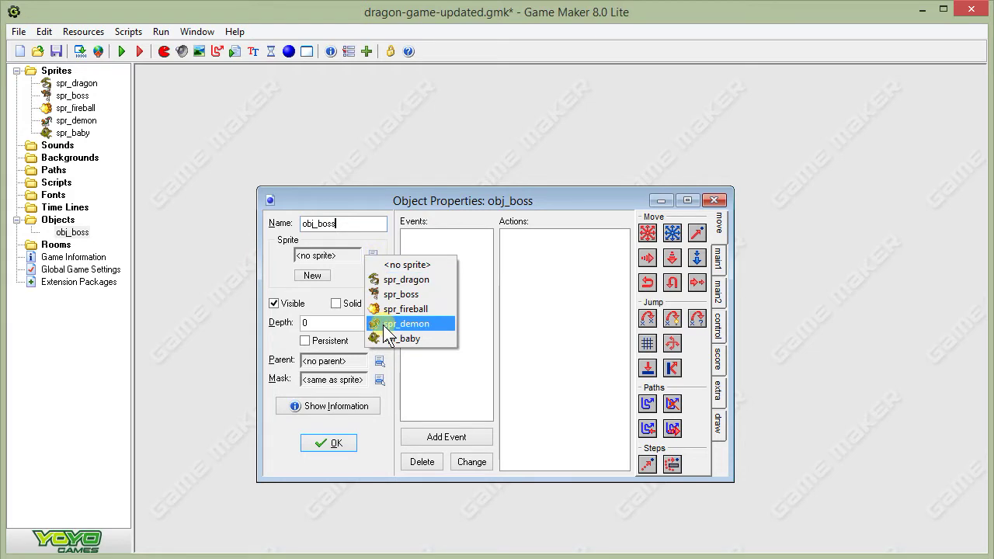
click(398, 295)
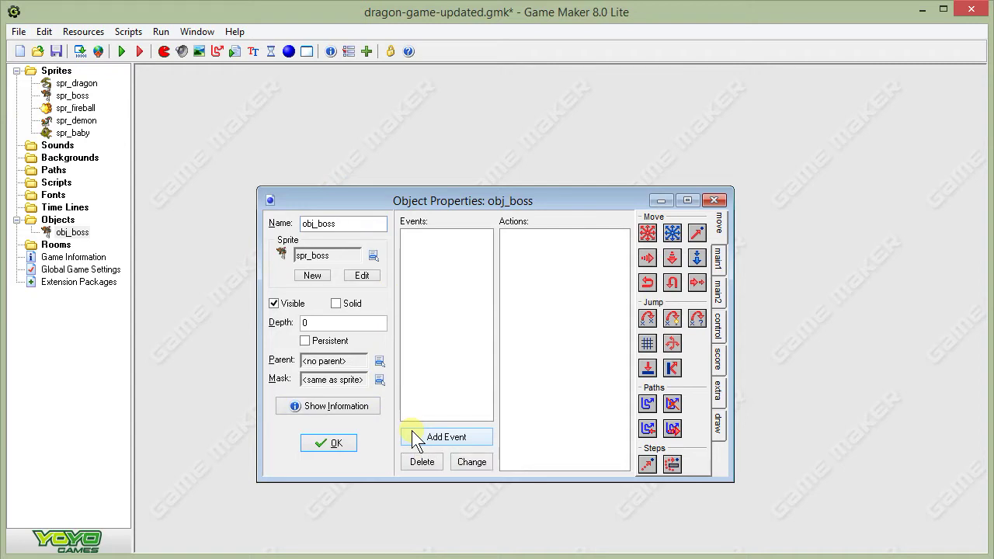
Step: Add a Create event to the obj_boss object
click(462, 437)
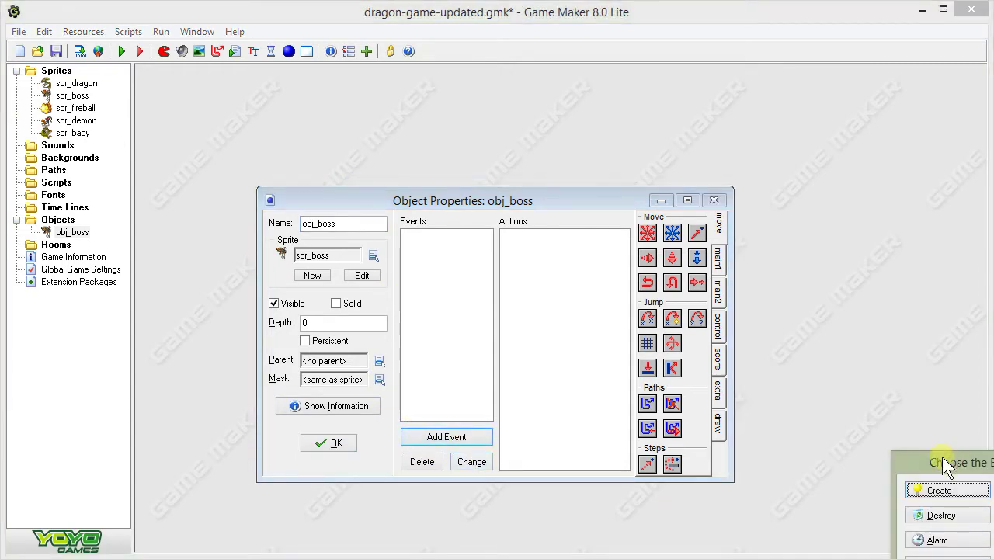
drag(942, 457, 814, 273)
click(812, 300)
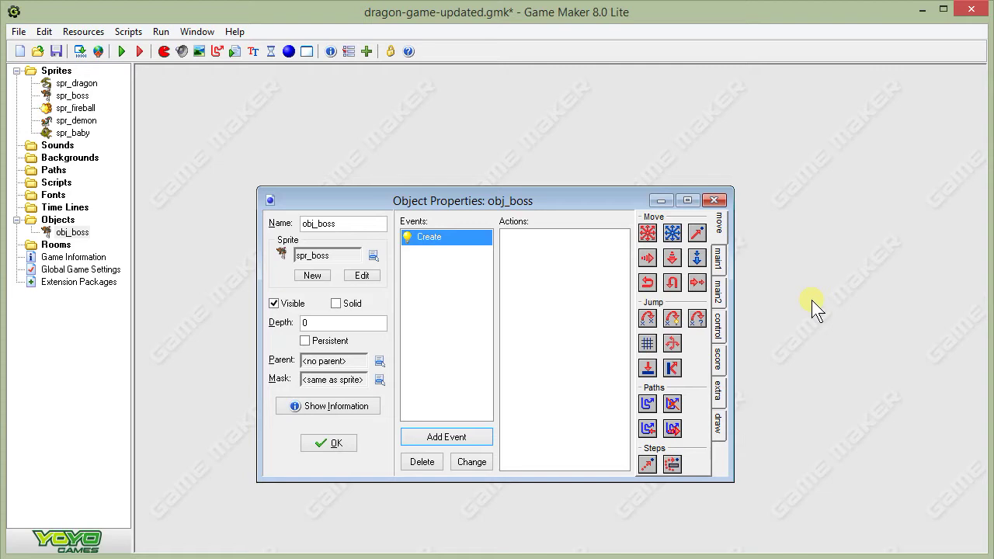
Step: Add a Move Fixed action to the boss's Create event, applied to Self, with upward direction and speed 8
drag(648, 235, 574, 246)
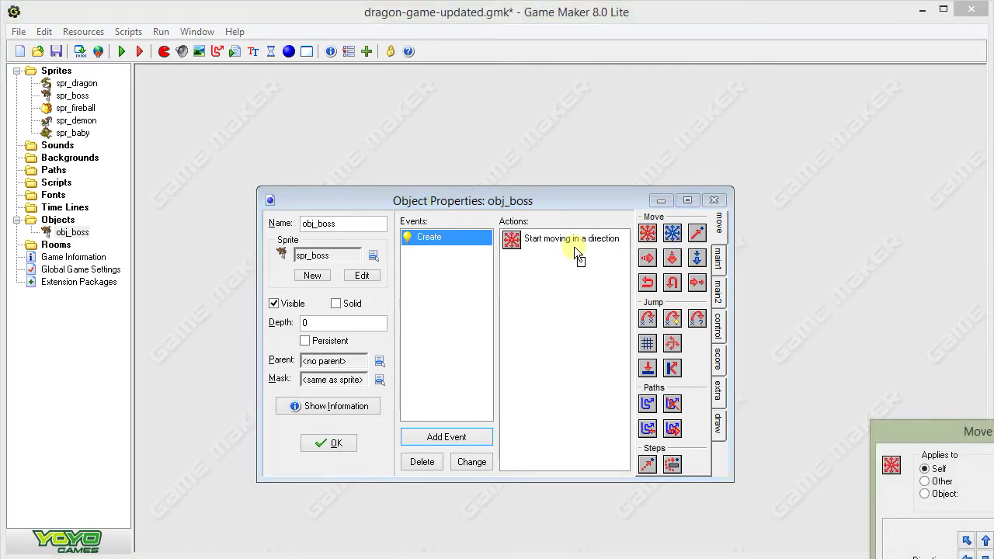
drag(873, 417, 767, 231)
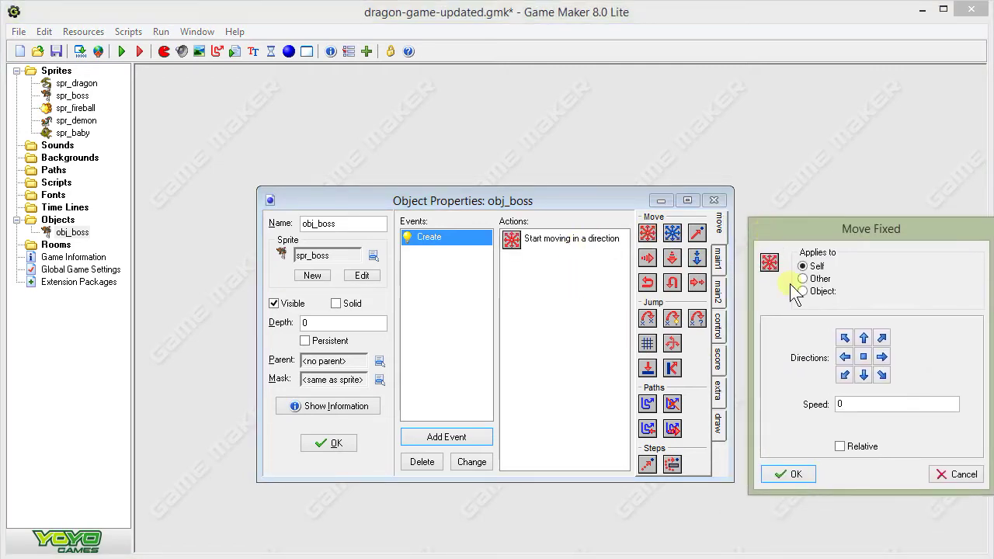
click(865, 338)
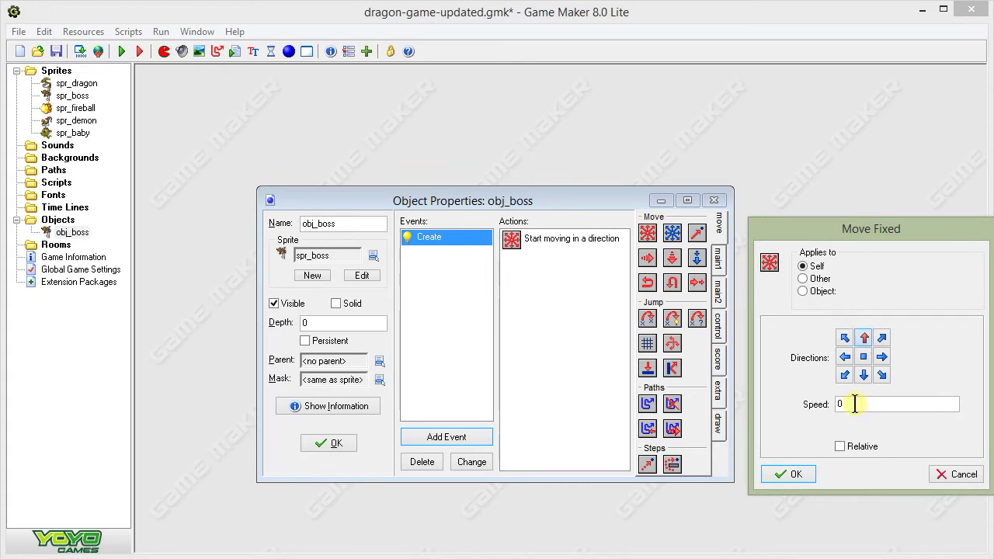
drag(851, 402, 808, 400)
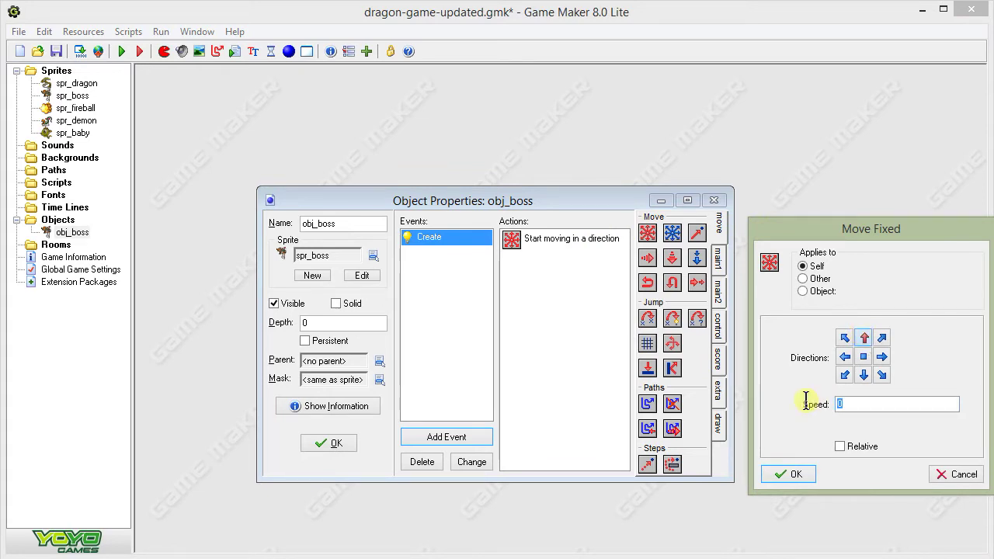
text(8)
click(801, 475)
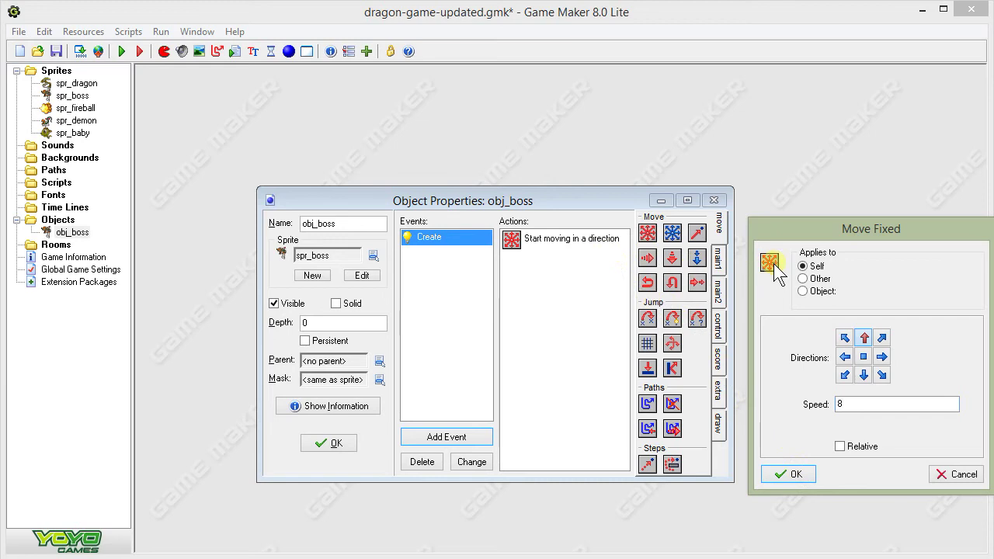
click(847, 404)
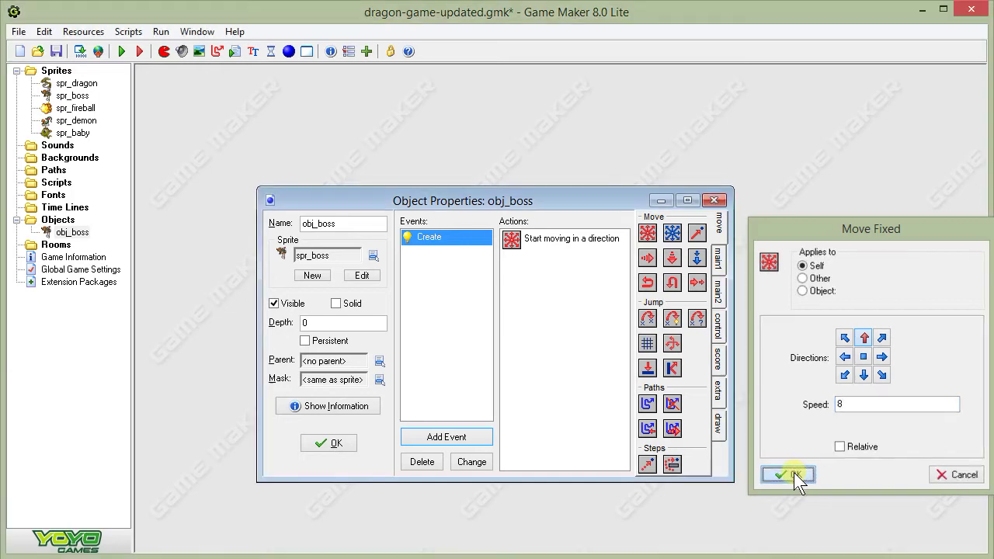
click(793, 474)
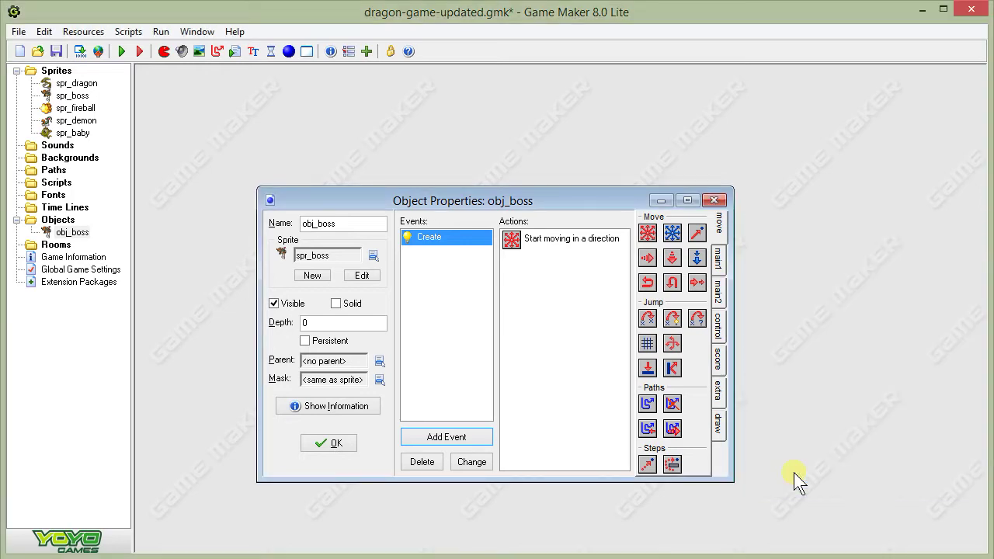
Step: Add an Intersect boundary event to the obj_boss object
click(461, 438)
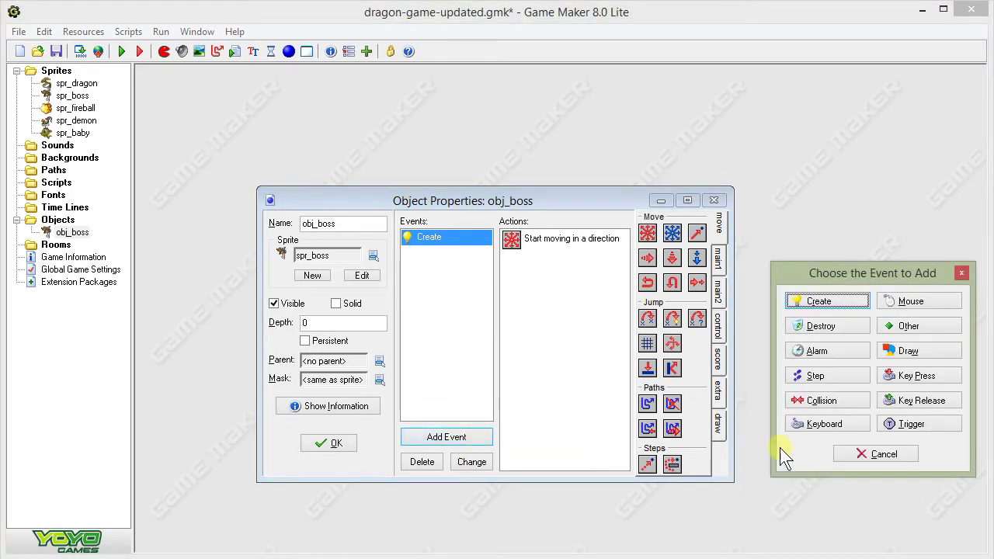
click(910, 327)
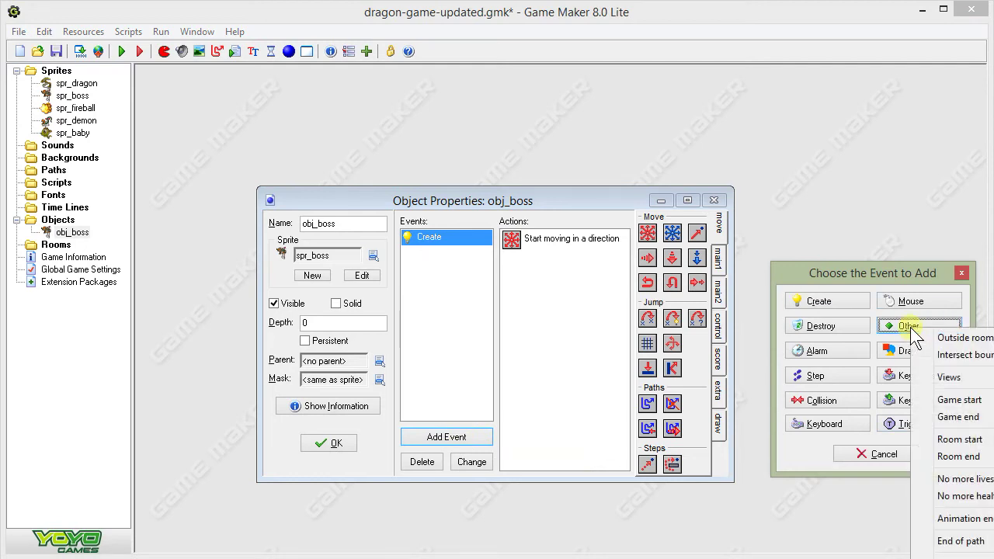
click(898, 272)
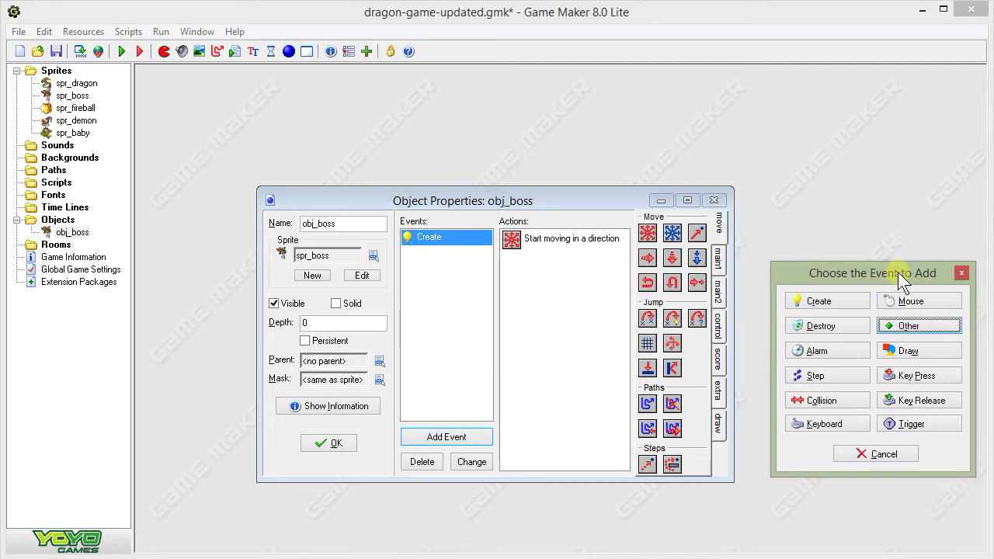
drag(898, 271, 847, 253)
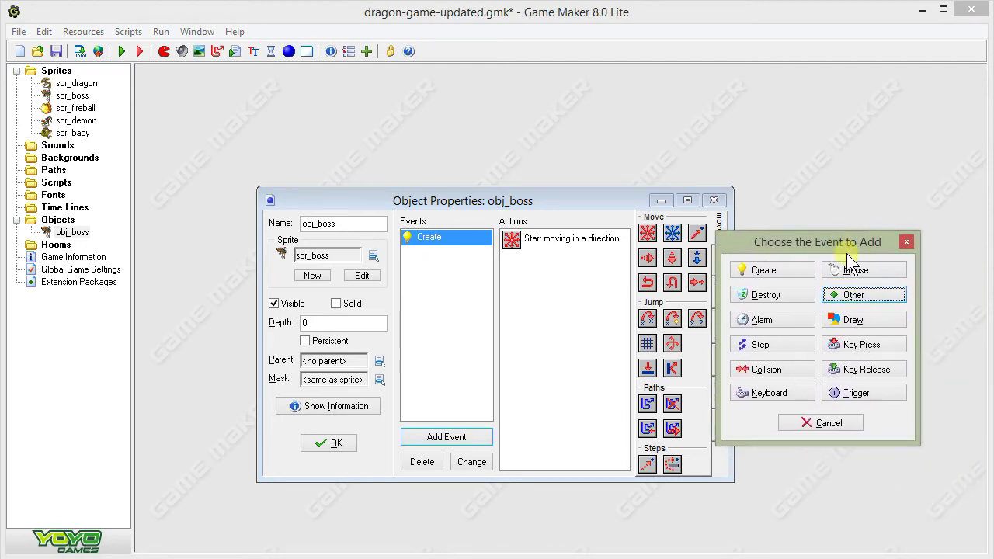
click(852, 295)
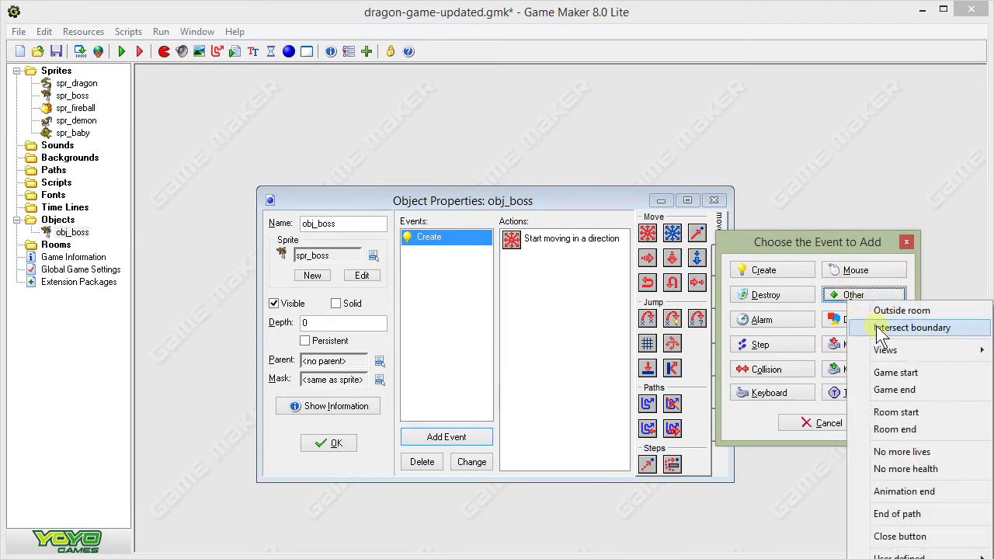
click(876, 327)
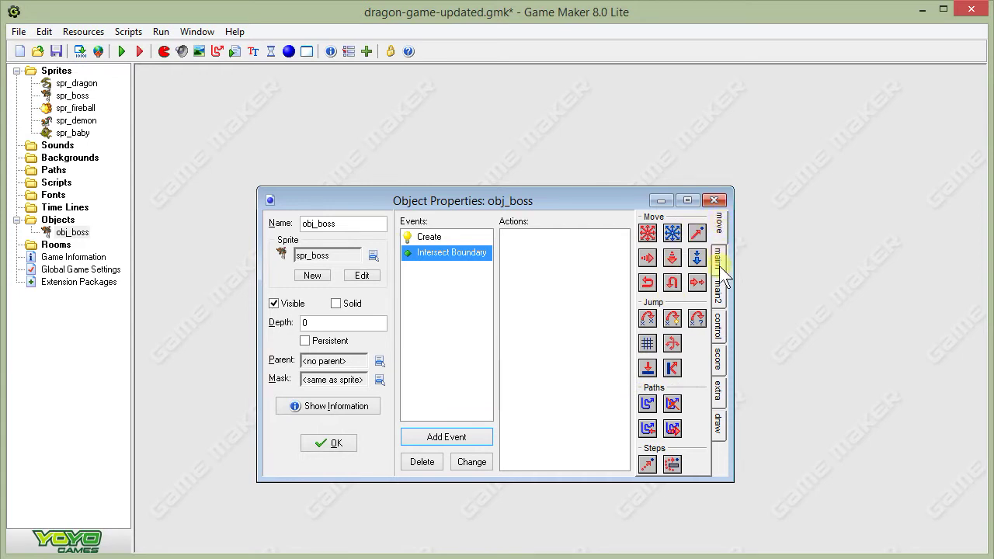
Step: Add a Reverse Vertical action applied to Self to the boss's Intersect Boundary event and accept the object
drag(673, 284, 565, 277)
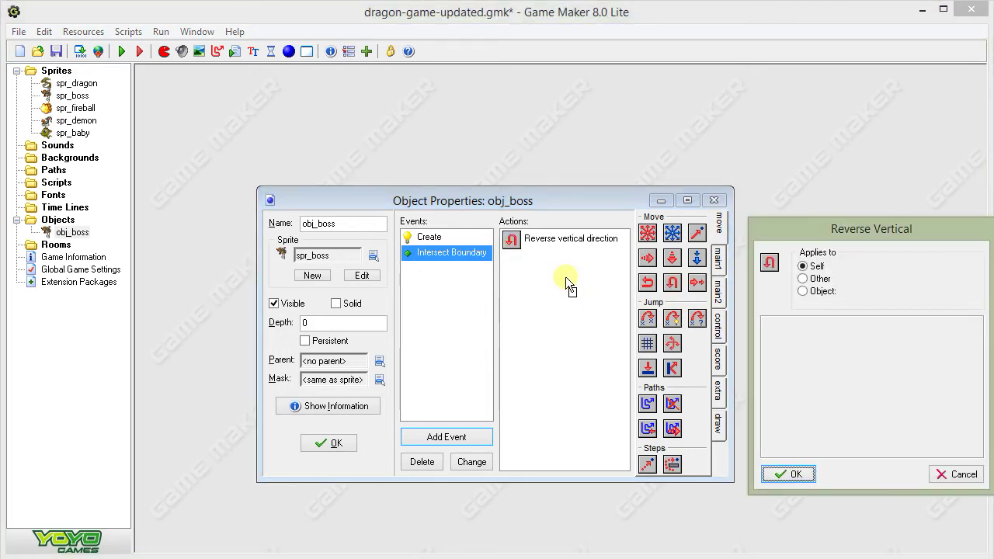
click(788, 474)
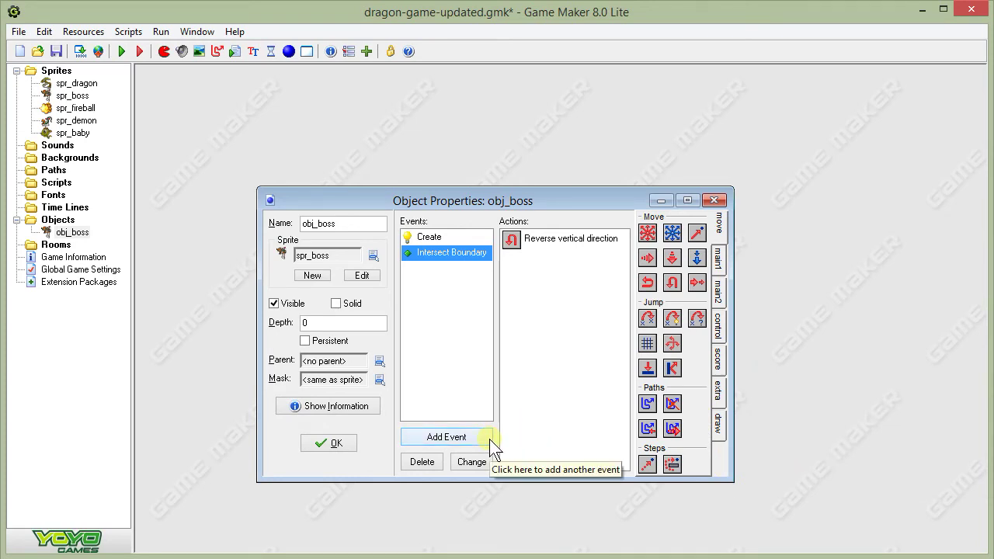
click(331, 443)
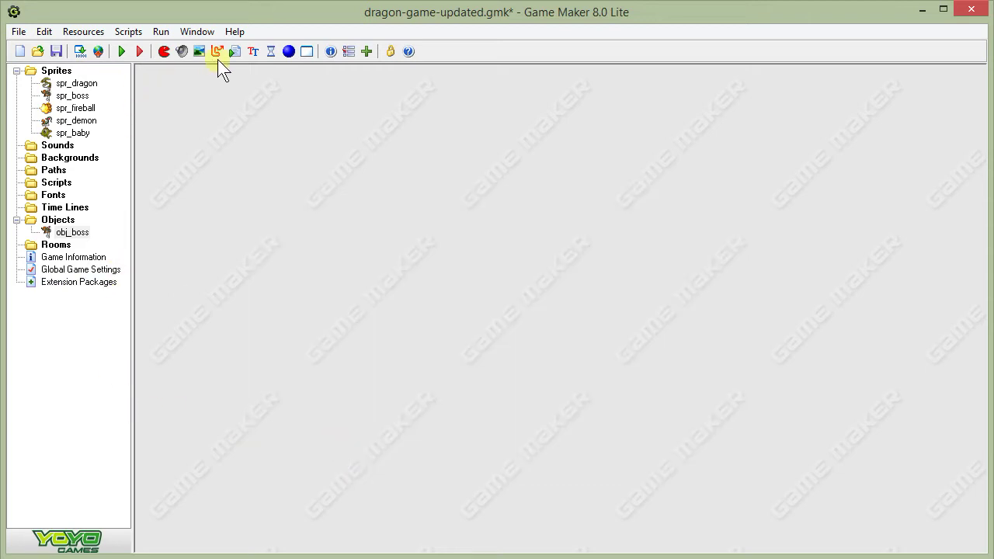
Step: Create a new object named obj_dragon and assign it the spr_dragon sprite
click(286, 51)
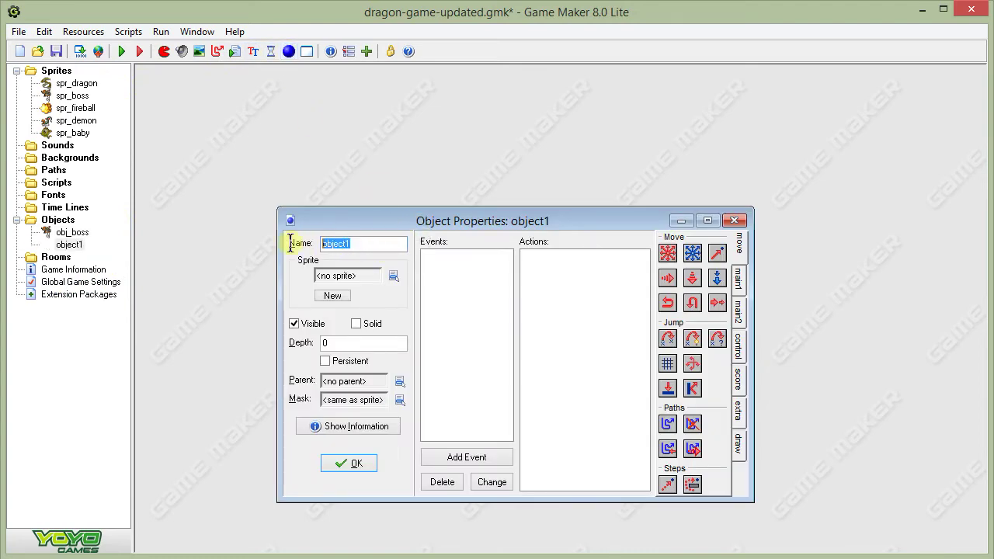
text(obj)
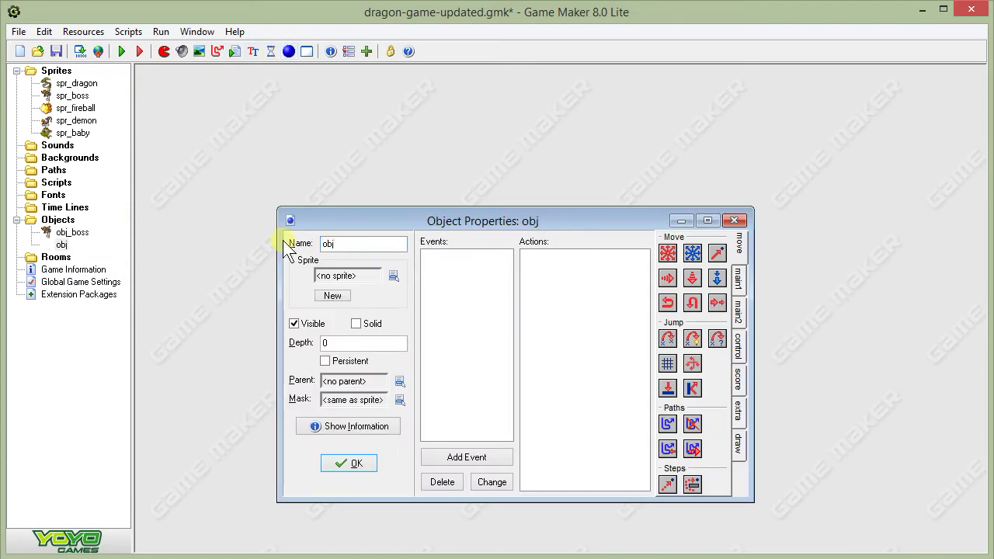
text(_dr)
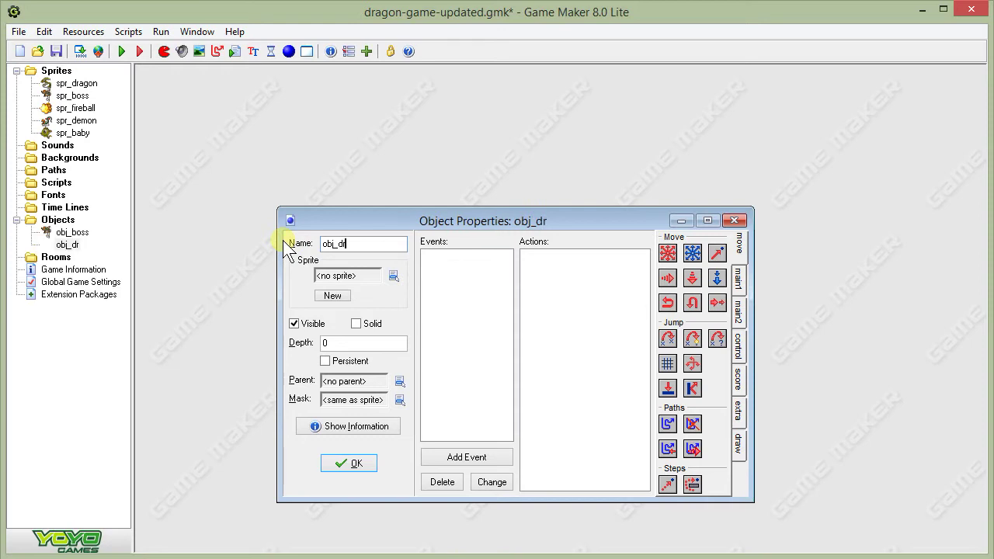
text(agon)
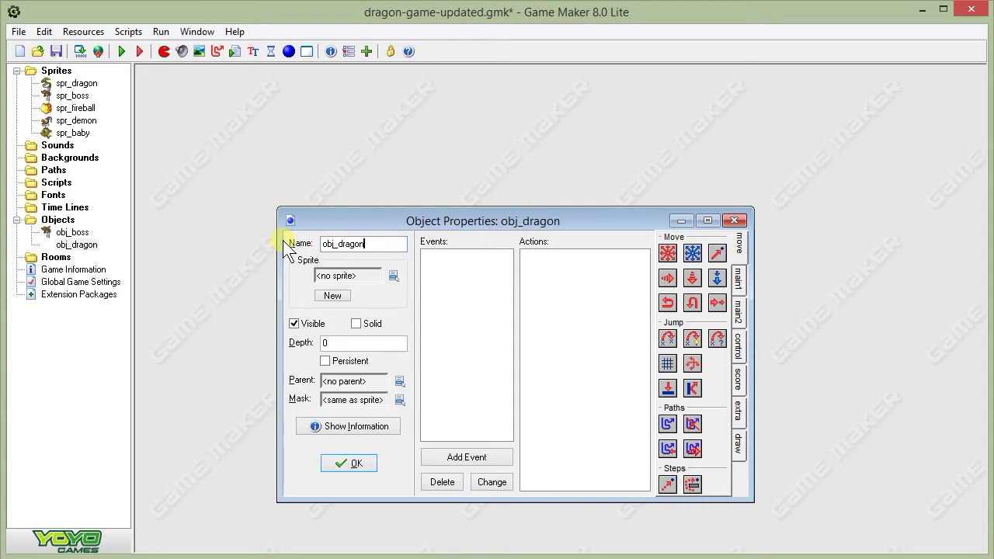
click(390, 275)
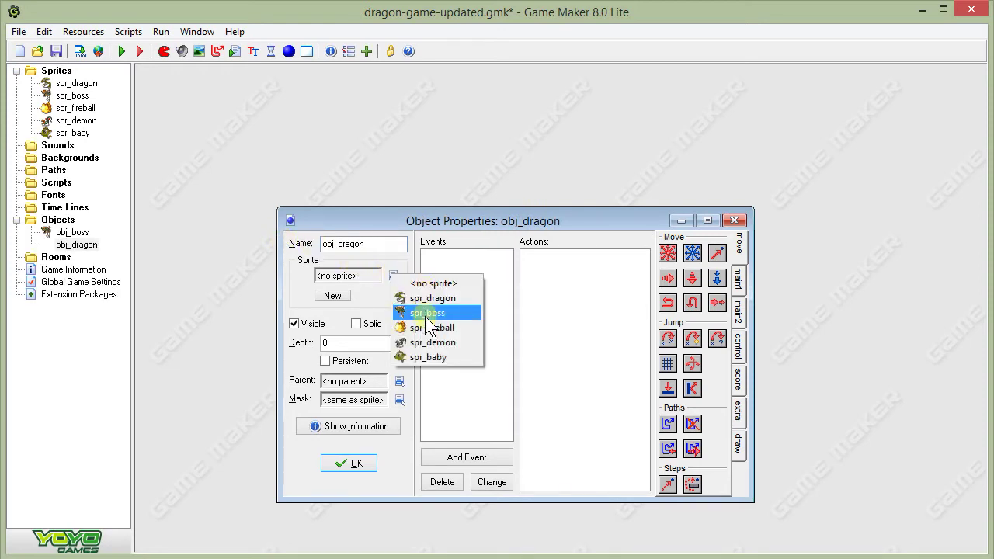
click(444, 298)
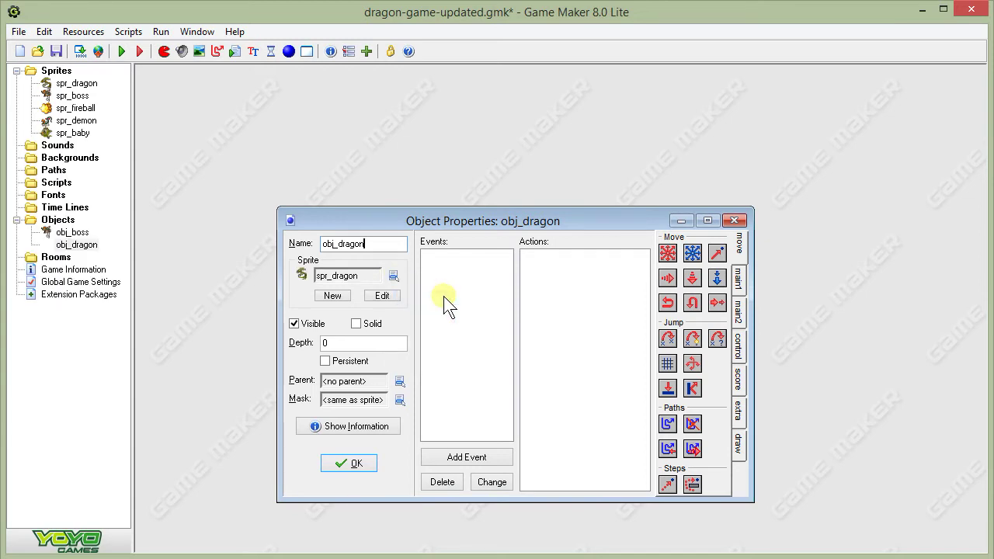
Step: Add a keyboard <Up> event to obj_dragon with a Move Fixed action applied to Self, moving upward at speed 16
click(466, 457)
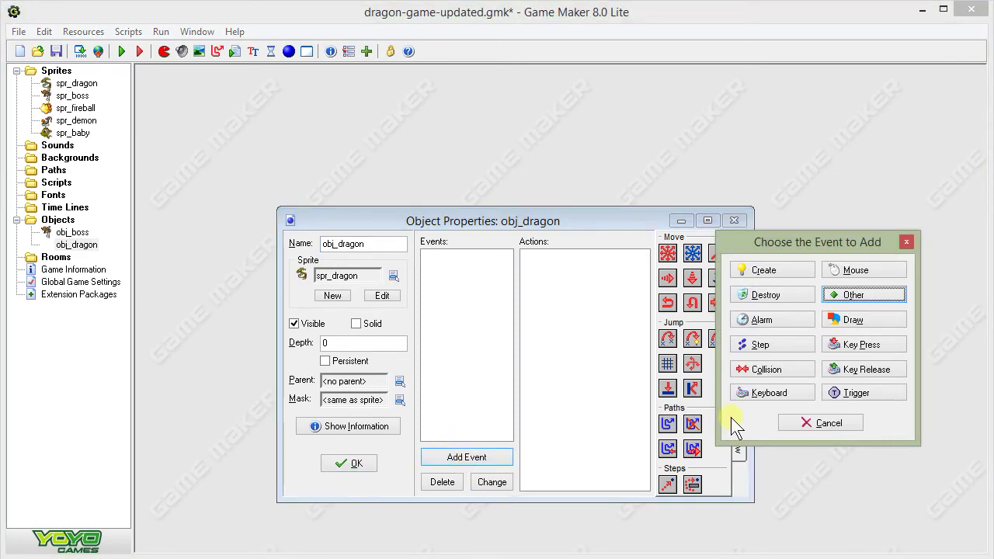
click(758, 391)
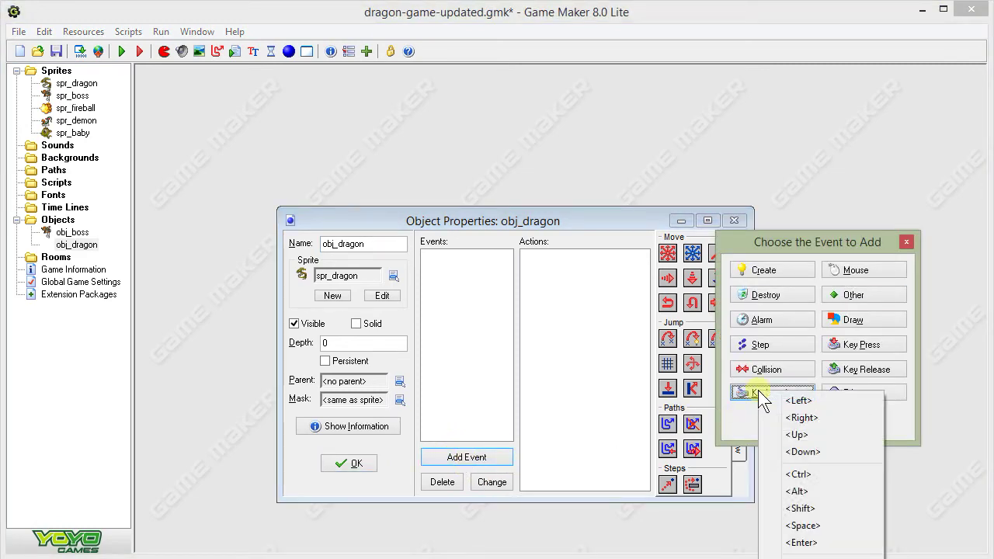
click(796, 435)
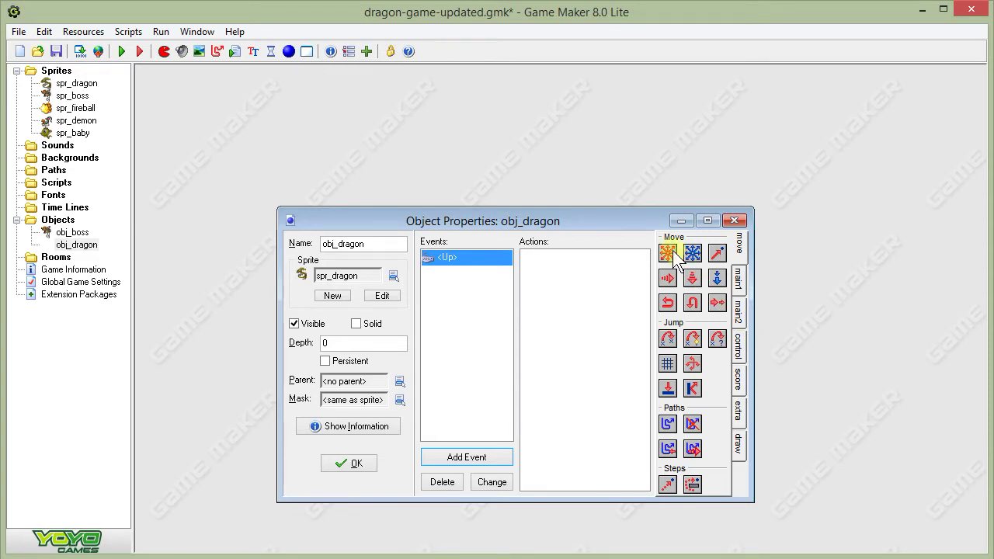
drag(672, 250, 595, 271)
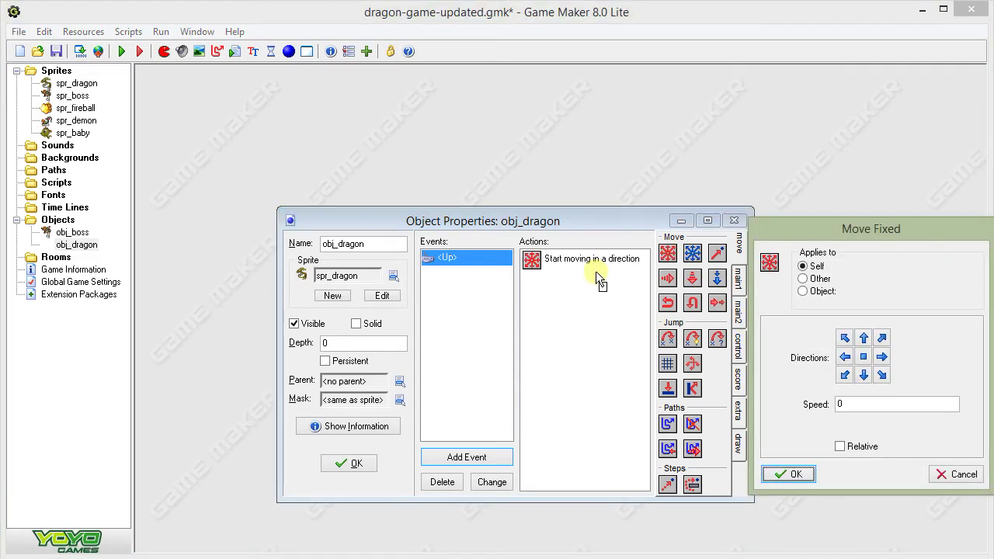
click(864, 338)
drag(864, 408, 795, 404)
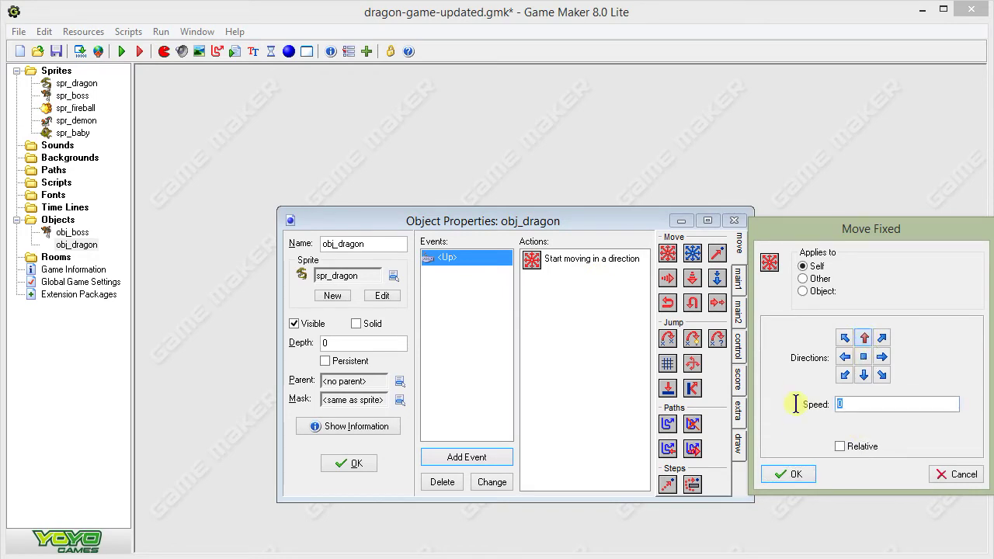
text(16)
click(796, 476)
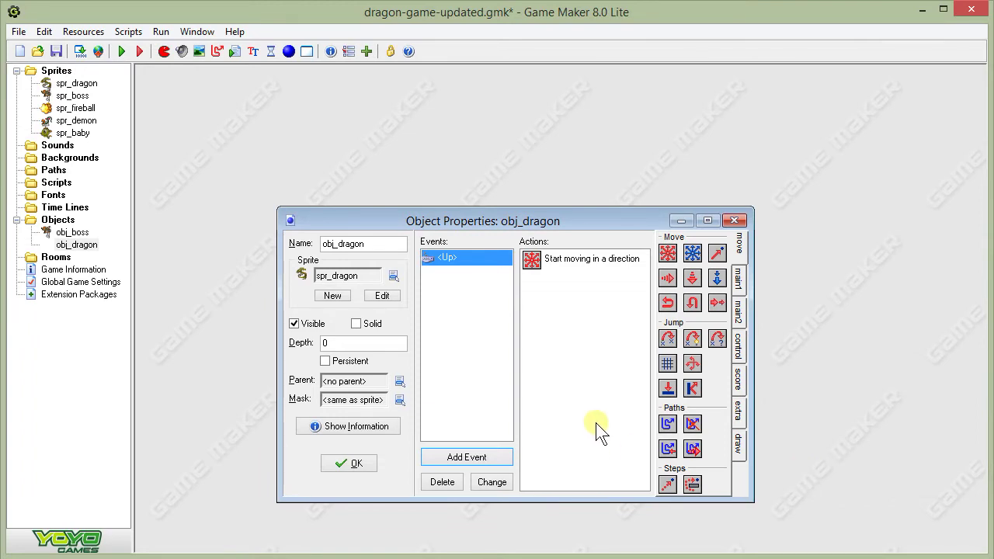
click(484, 458)
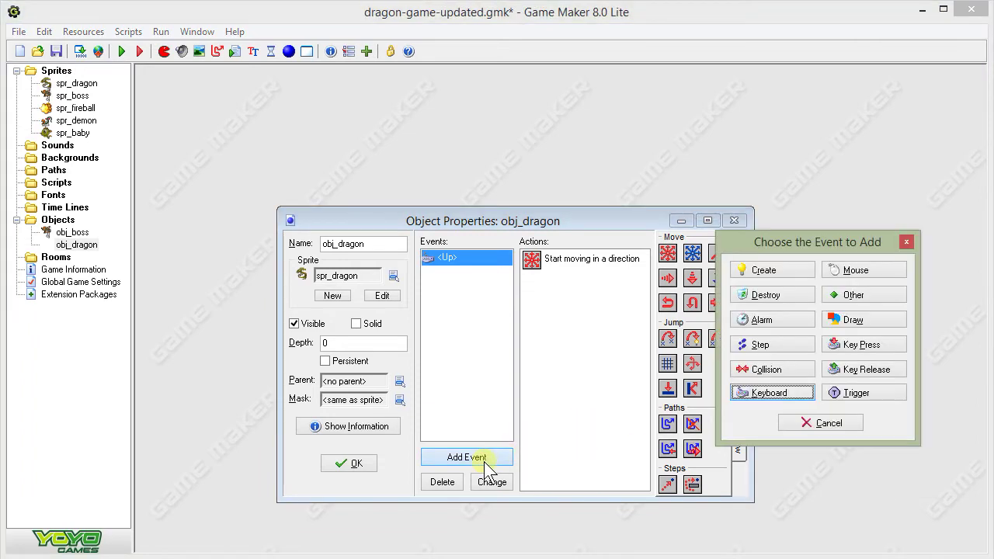
click(774, 391)
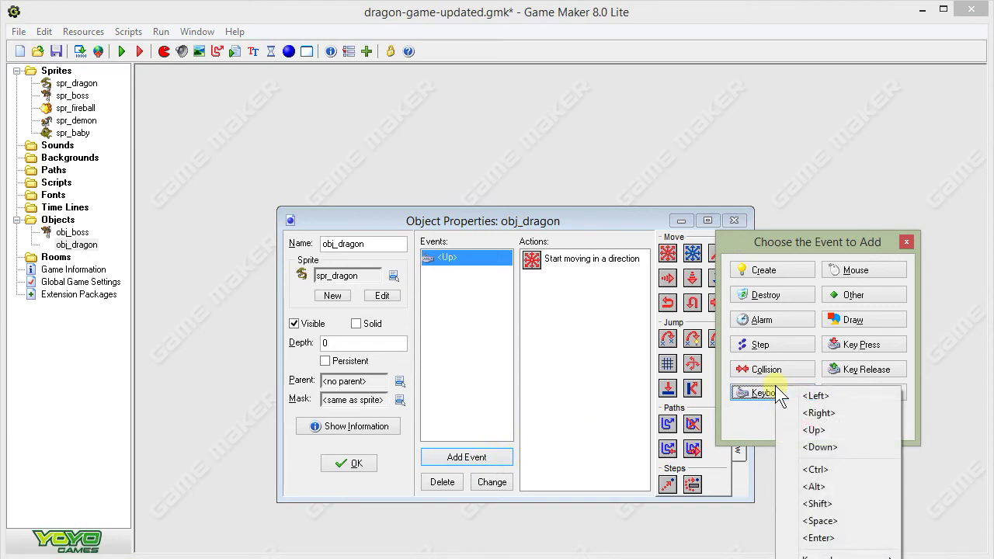
click(811, 429)
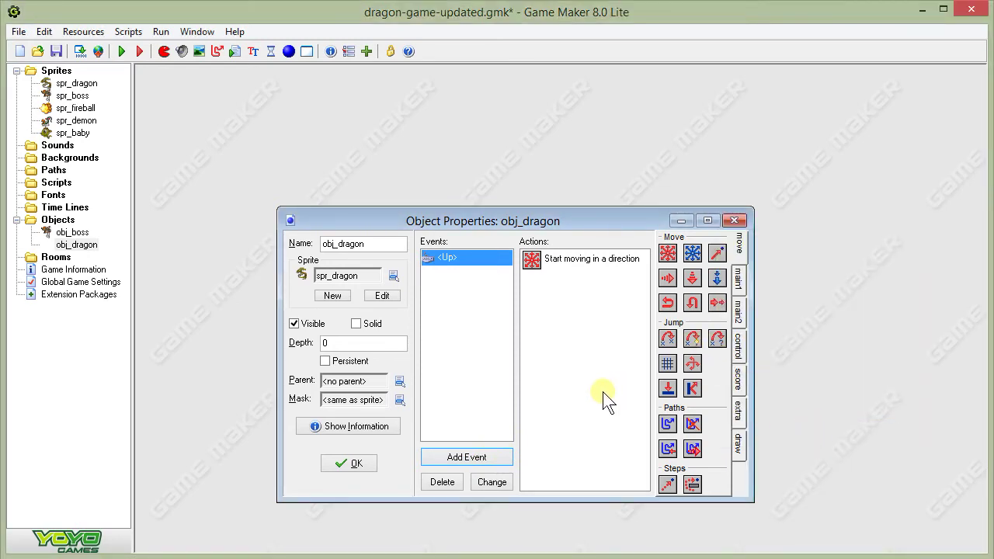
Step: Add a keyboard <Down> event to obj_dragon with a Move Fixed action applied to Self, moving downward at speed 16
click(460, 456)
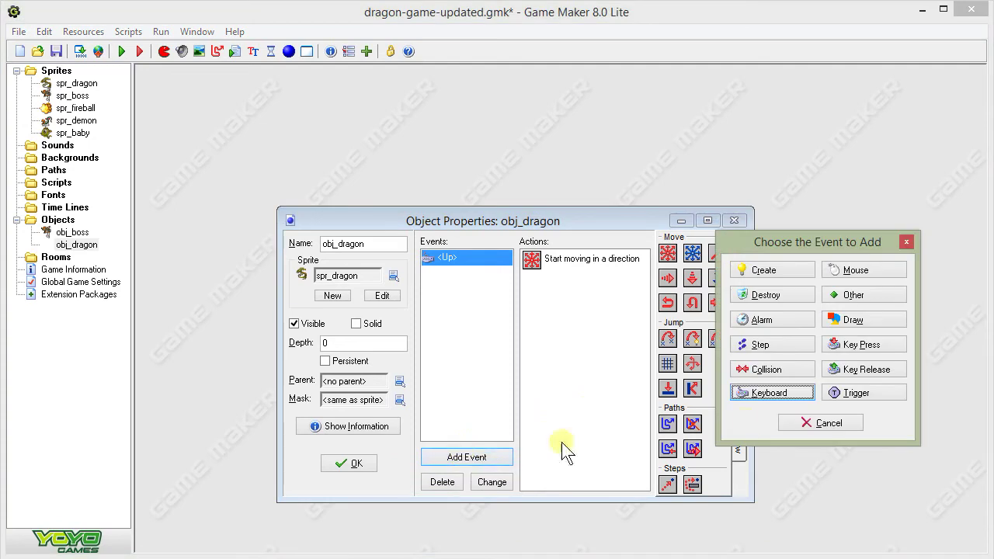
click(758, 393)
click(776, 453)
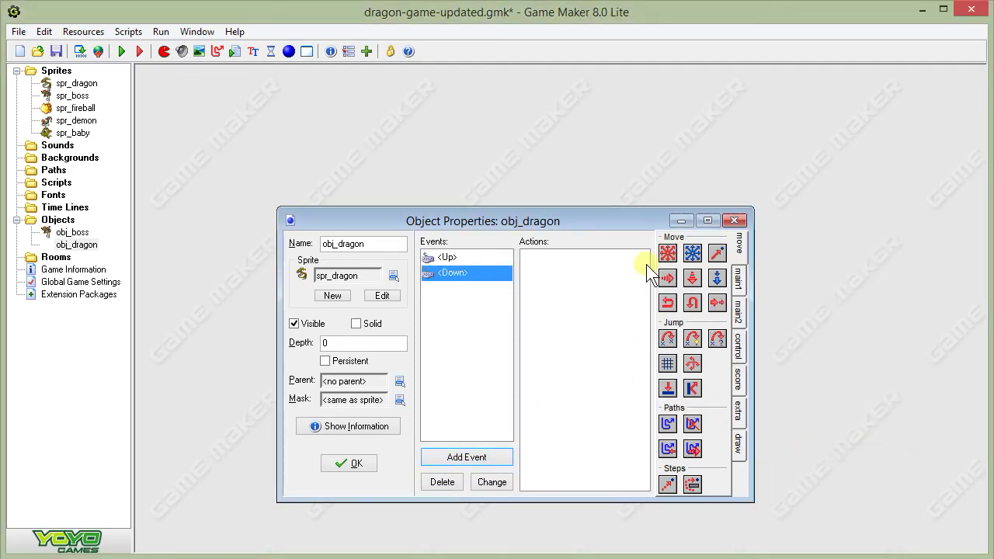
drag(668, 254, 583, 270)
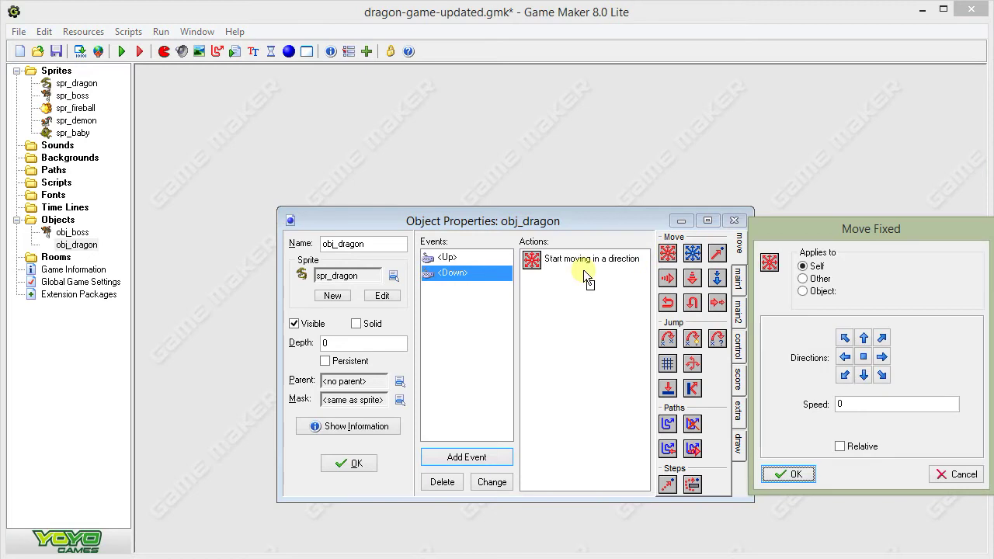
click(864, 375)
double_click(854, 404)
text(1)
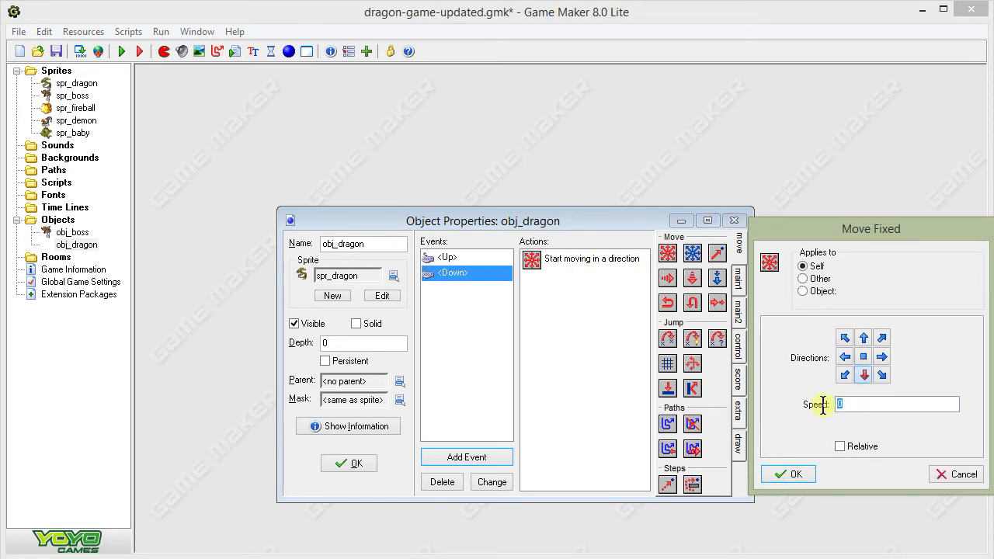
text(6)
click(778, 475)
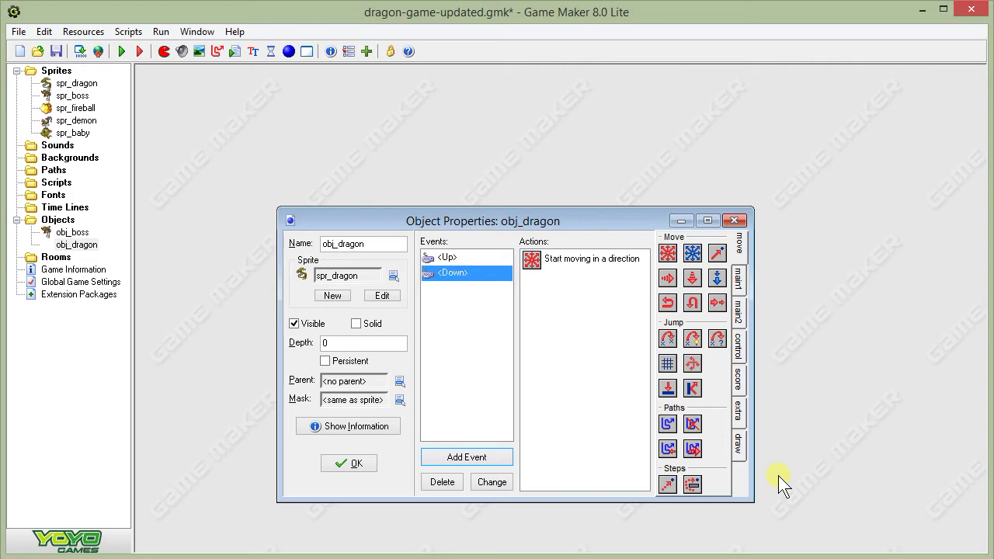
Step: Add a keyboard <no key> event to obj_dragon with a Move Fixed action applied to Self, using the central stop direction and speed 0
click(457, 453)
click(749, 392)
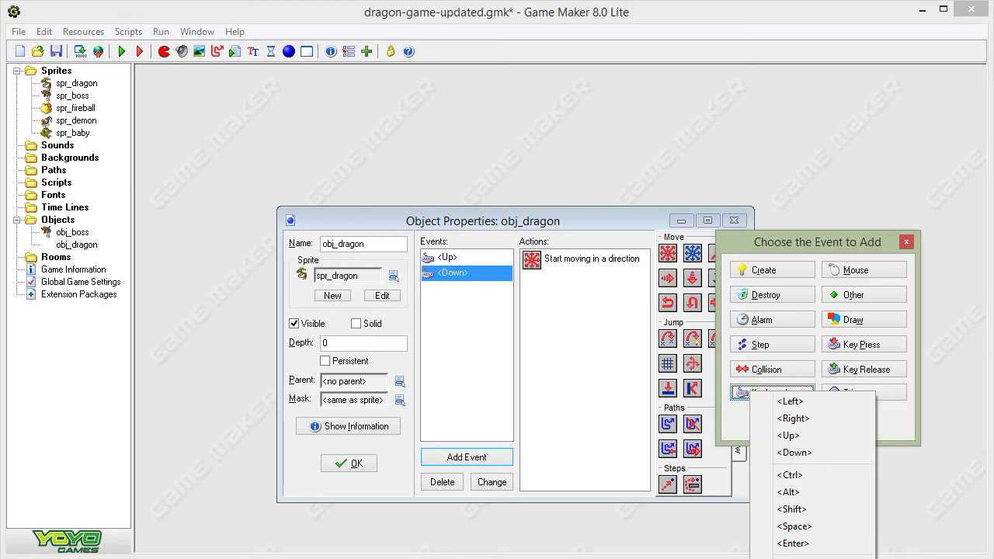
click(792, 556)
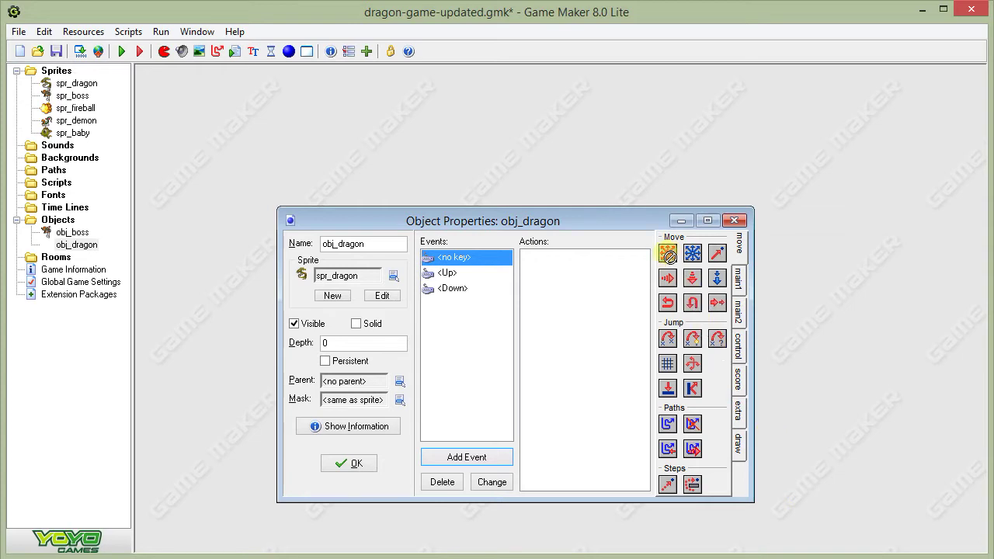
drag(599, 292, 599, 294)
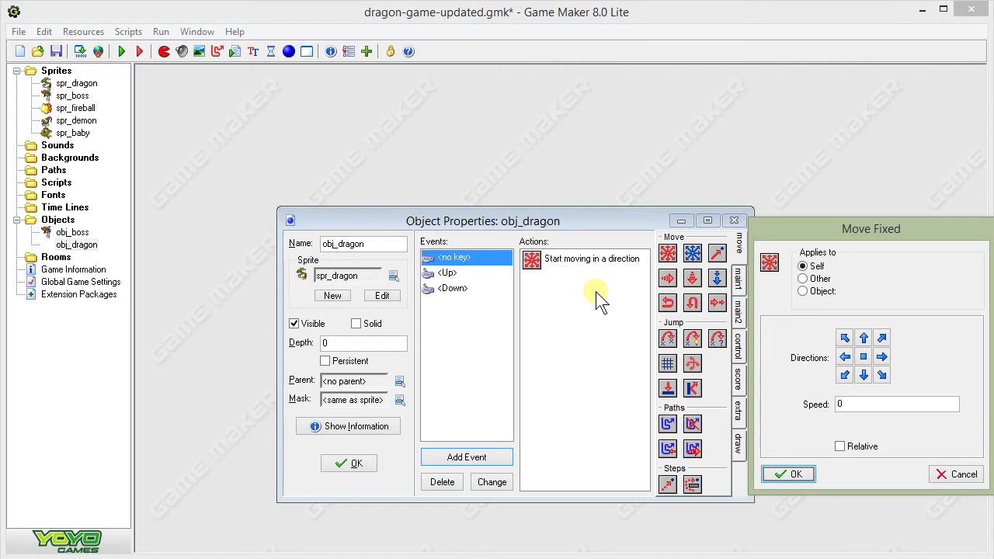
click(862, 358)
click(793, 475)
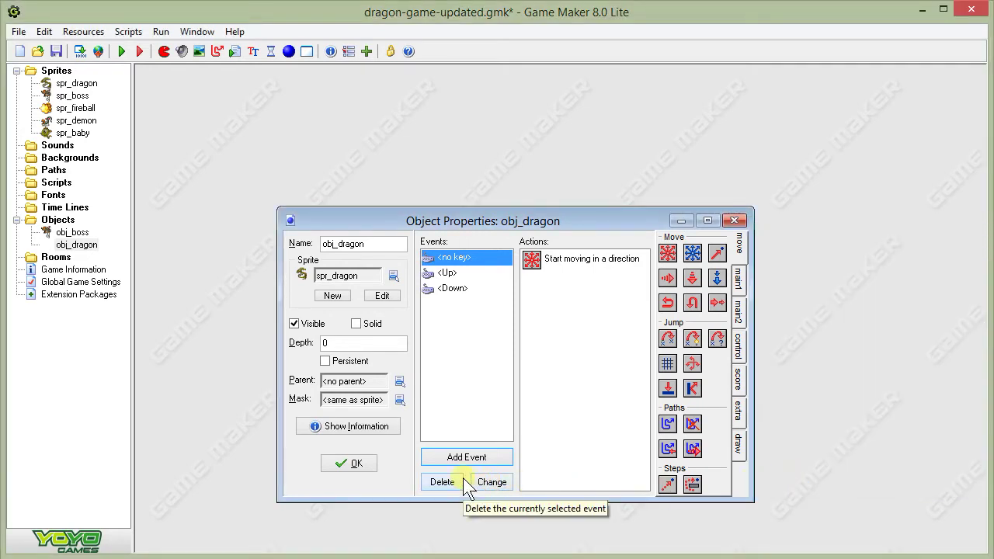
Step: Accept the obj_dragon object and save the game file
click(342, 465)
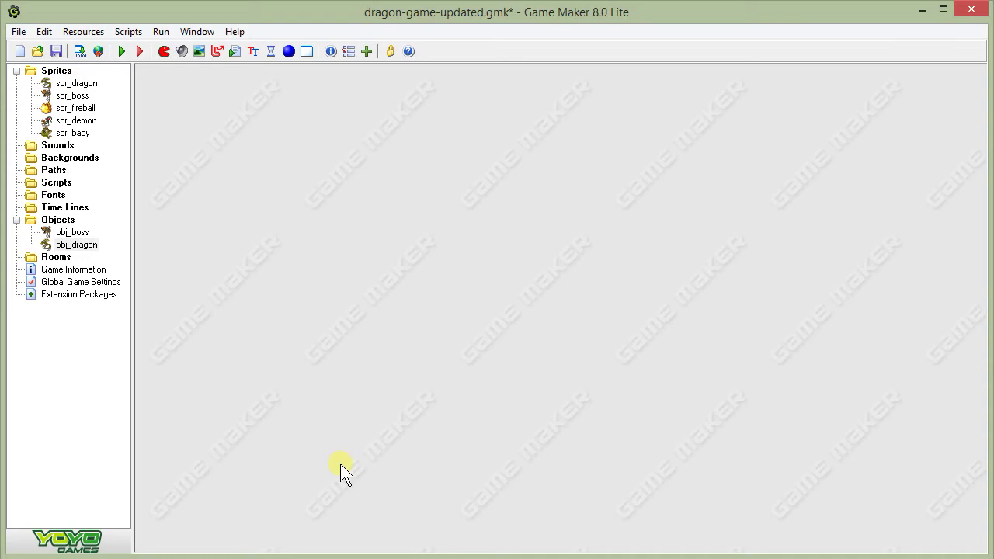
click(56, 53)
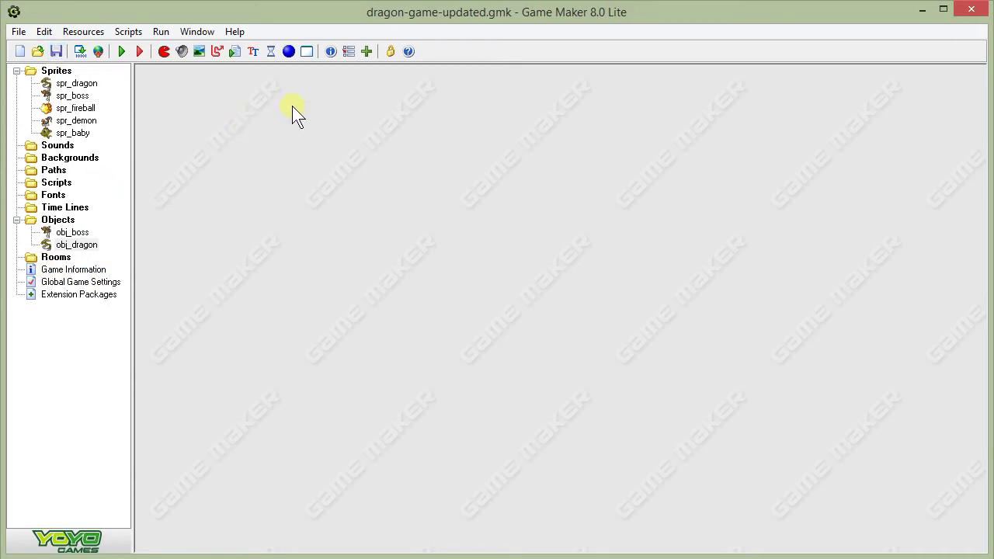
Step: Create a new room, maximize its editor, and place an obj_dragon instance near the room's left side
click(307, 52)
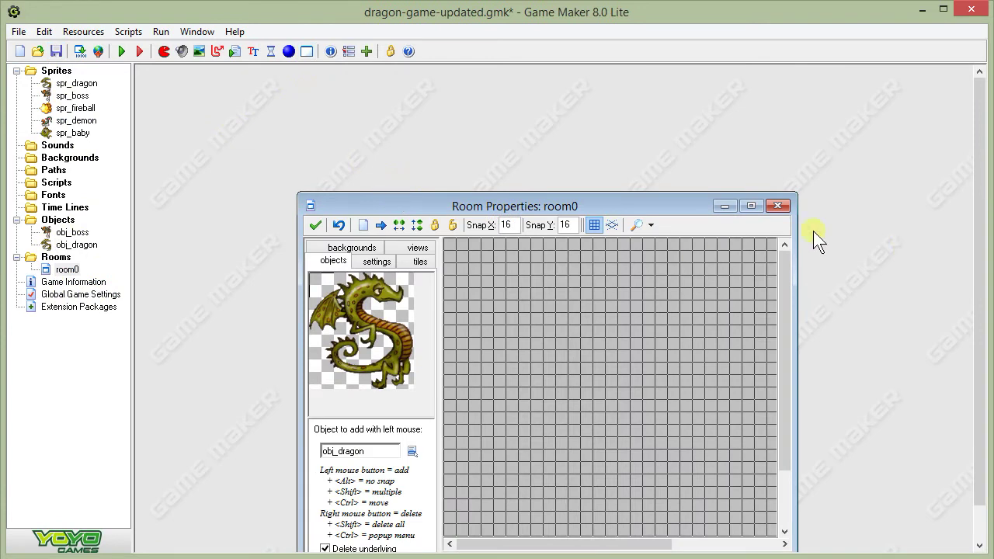
click(751, 205)
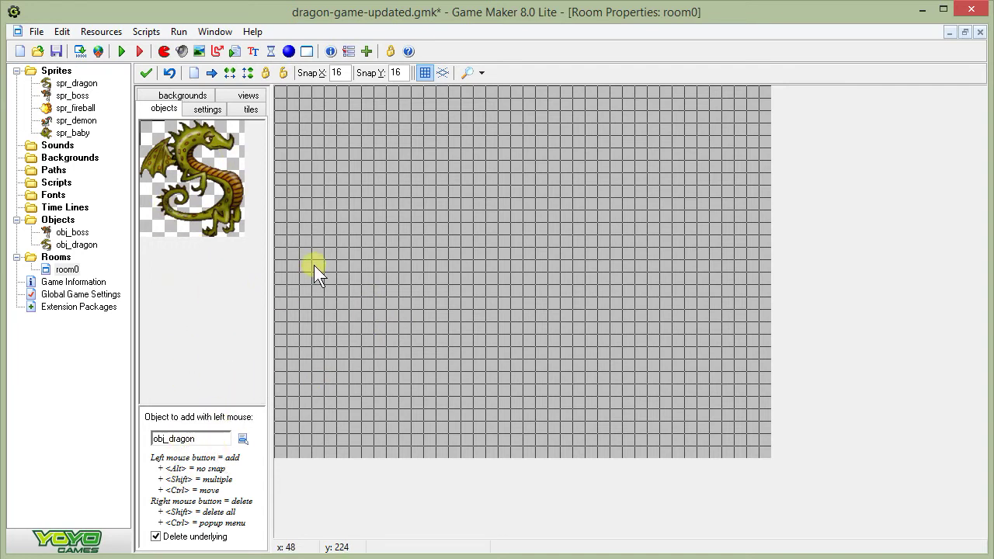
click(302, 215)
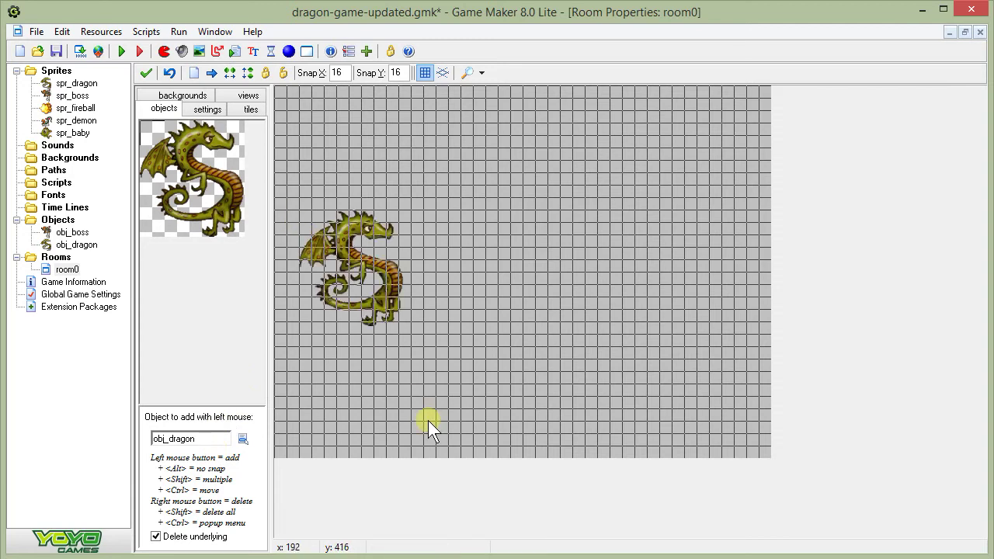
Step: Place an obj_boss instance toward the right side of the room, removing the first misplaced one
click(243, 439)
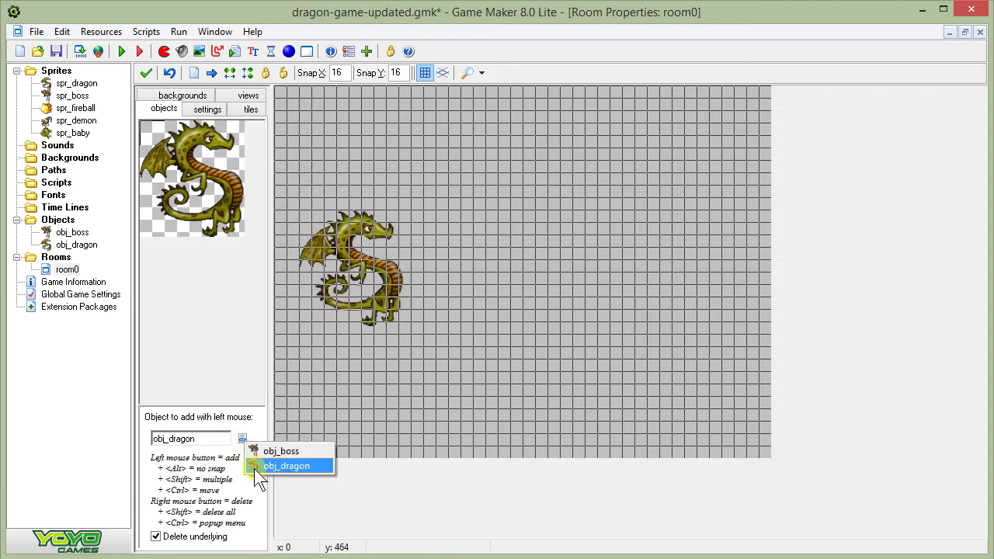
click(258, 451)
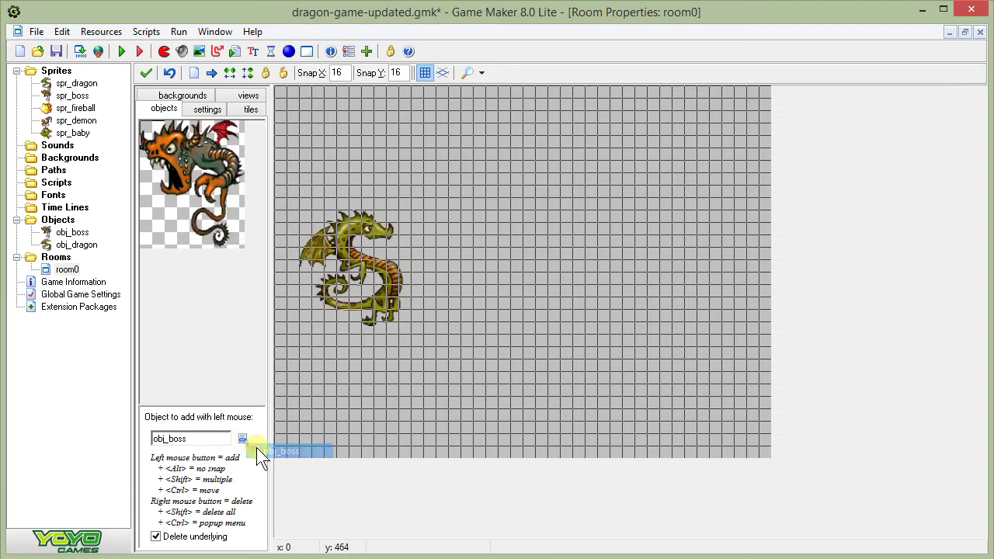
click(710, 335)
right_click(742, 360)
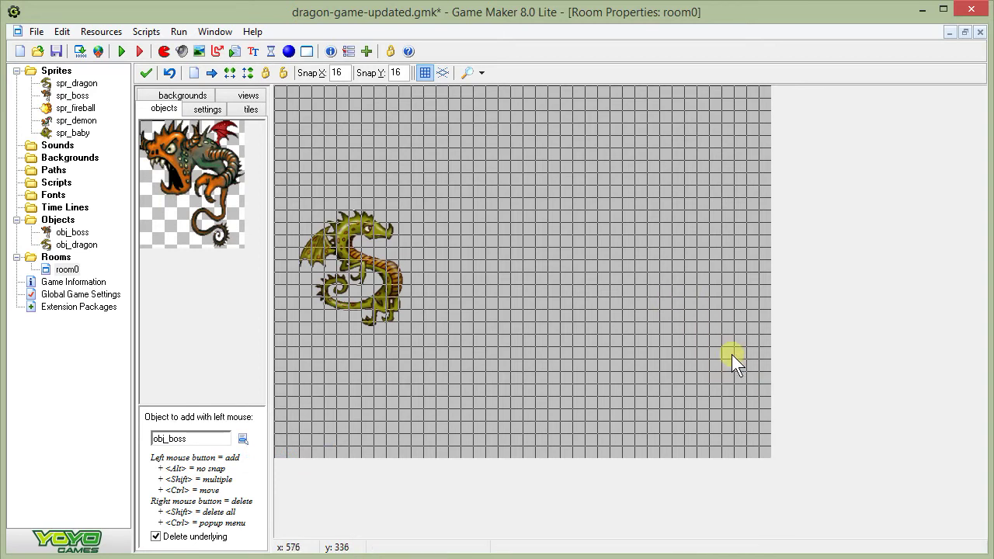
click(664, 294)
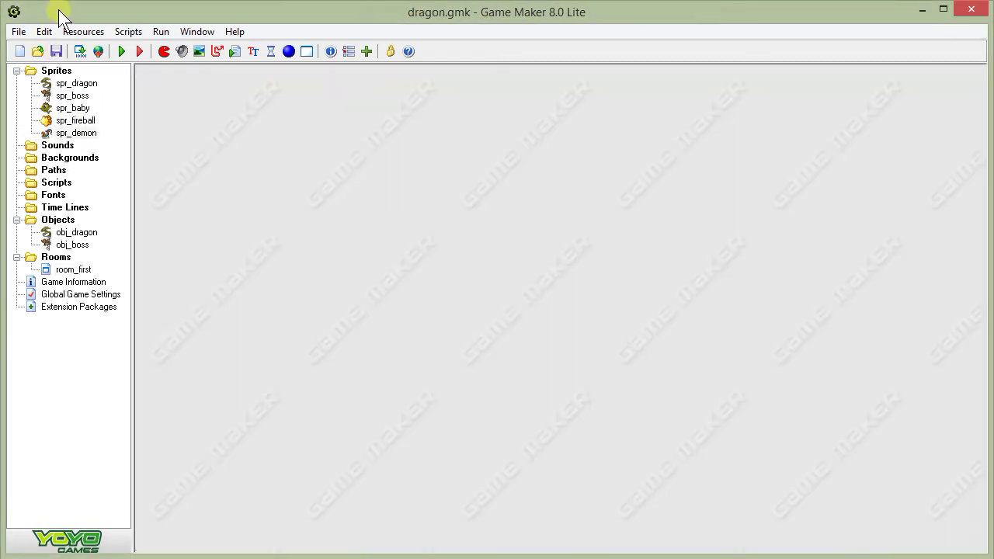
Step: Run the game to test the dragon and boss, bring its window fully into view, and exit the game
click(120, 51)
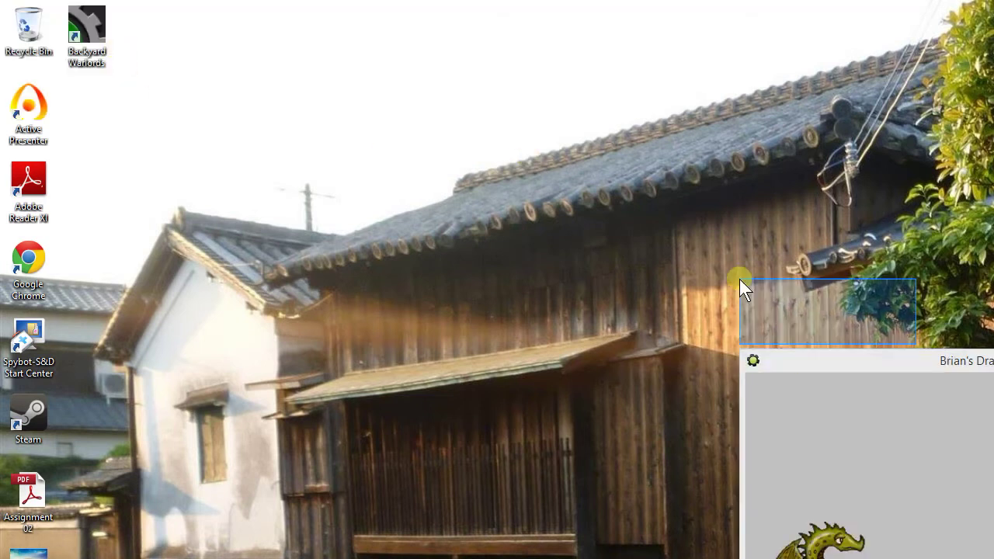
drag(839, 358, 478, 108)
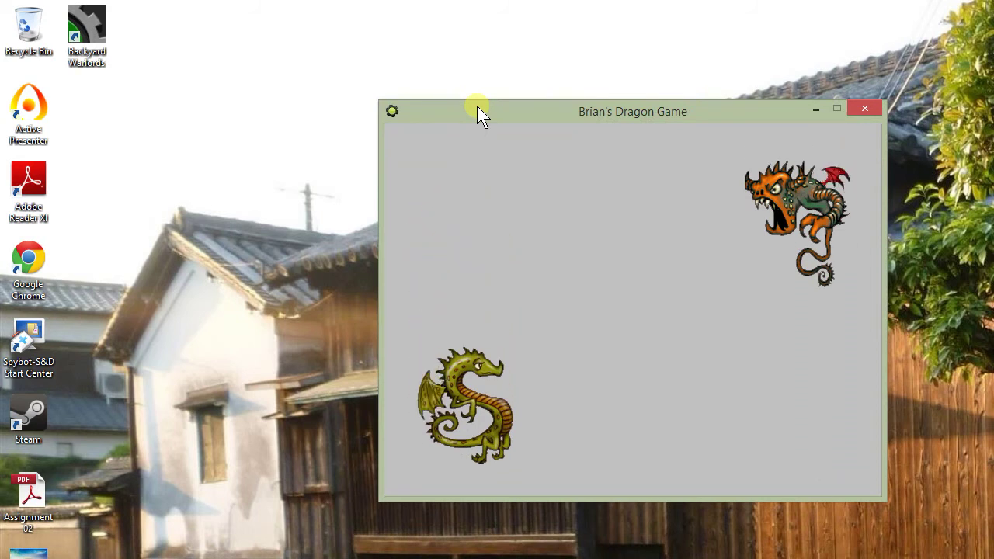
key(Escape)
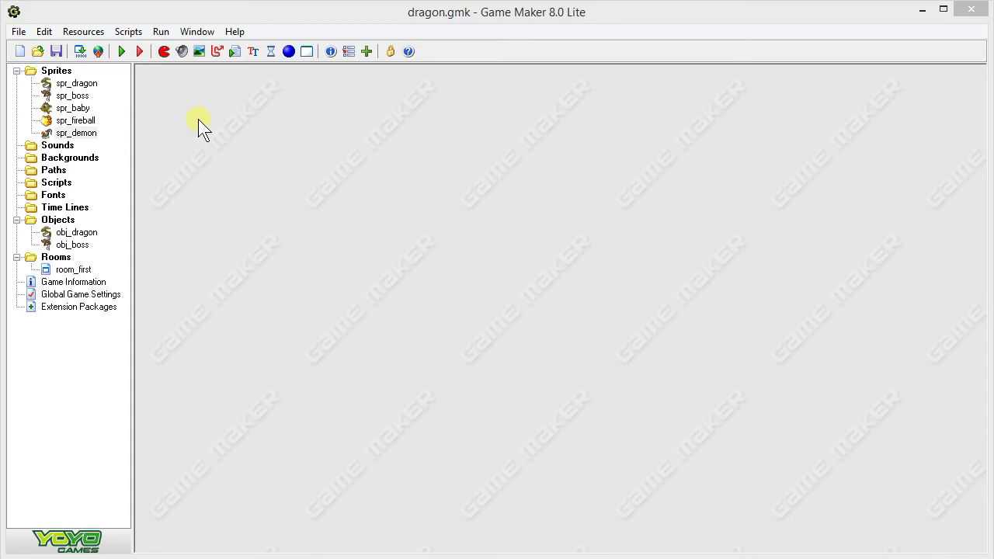
Step: Create a new object named obj_fireball and assign it the spr_fireball sprite
click(287, 49)
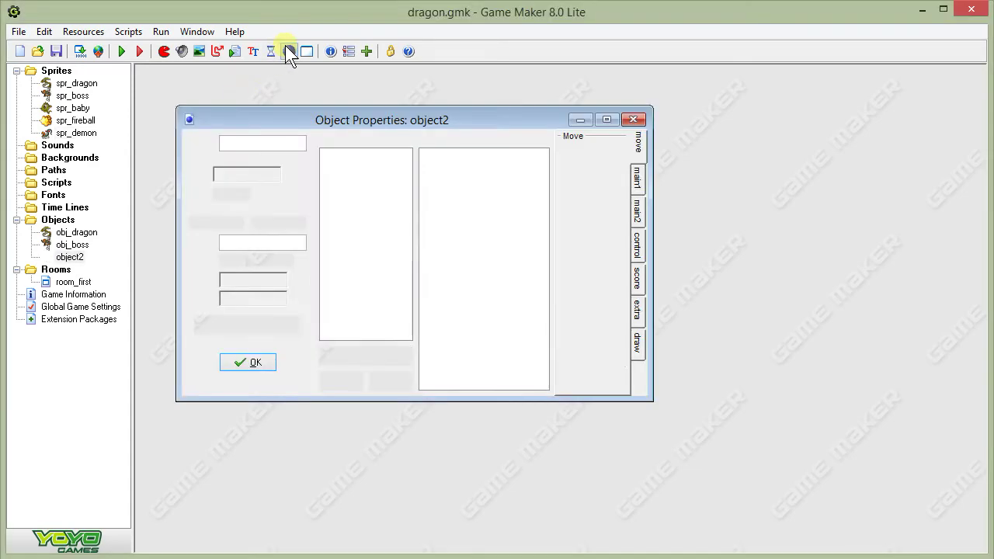
drag(271, 142, 165, 139)
text(obh_)
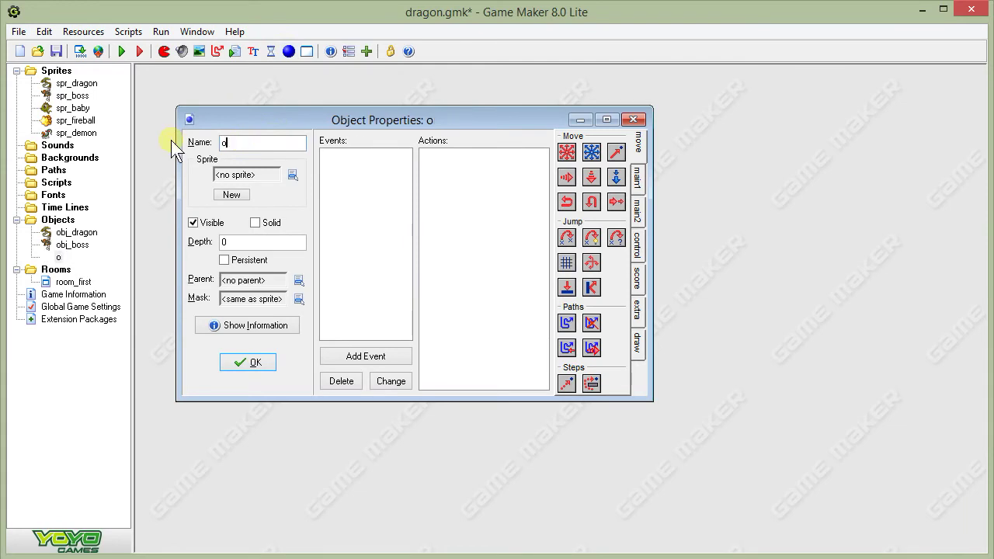
key(BackSpace)
key(BackSpace)
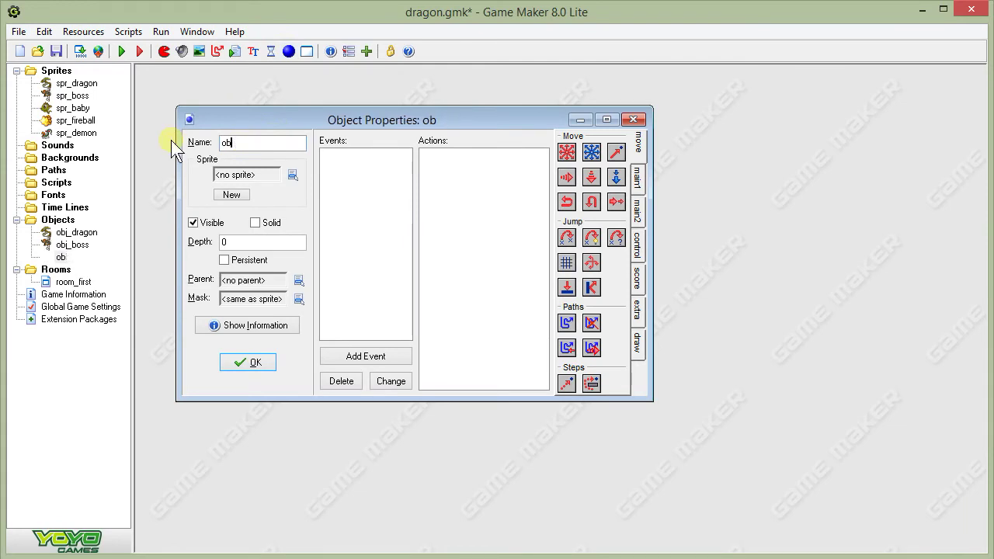
text(j_fireball)
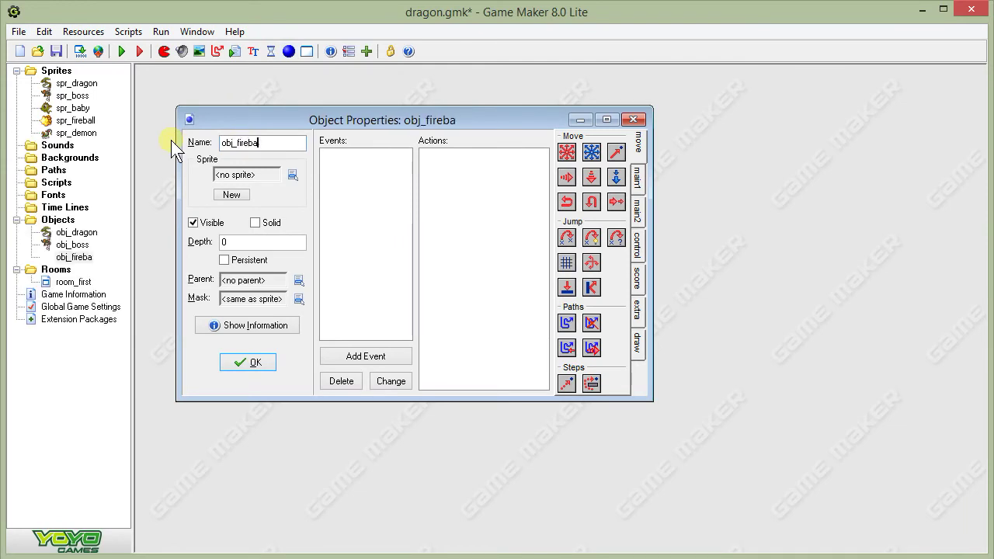
click(290, 174)
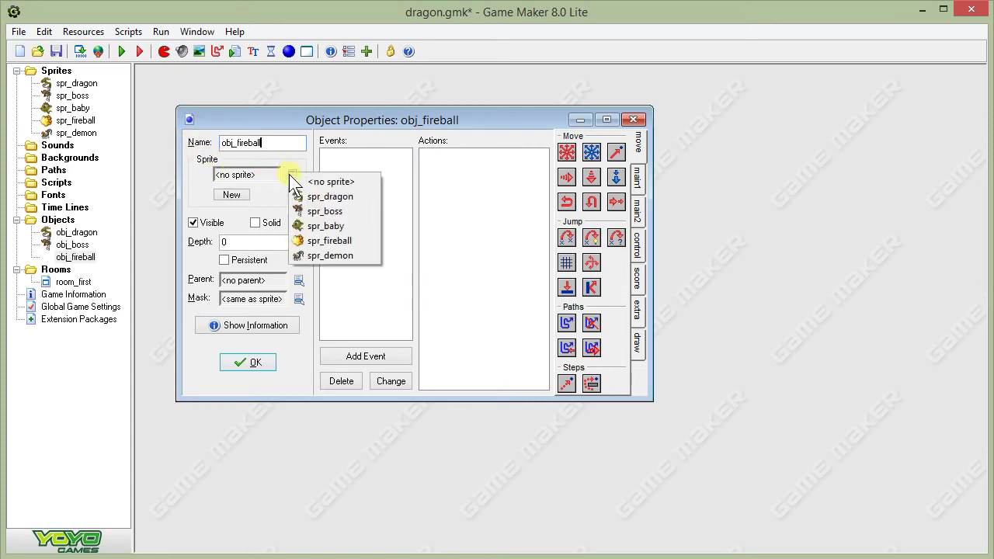
click(304, 241)
Step: Add a Create event to obj_fireball with a Move Fixed action applied to Self, moving right at speed 32
click(351, 356)
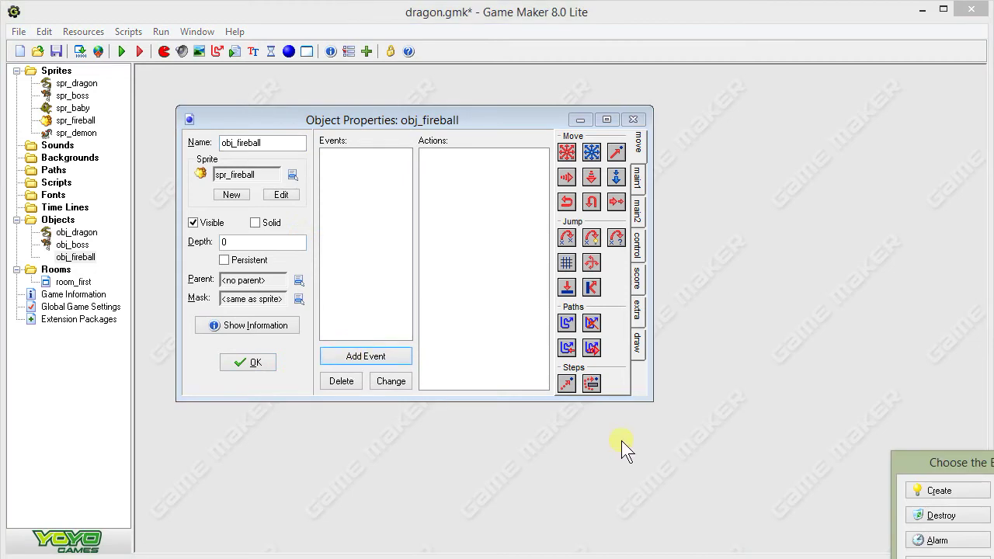
drag(946, 461, 763, 228)
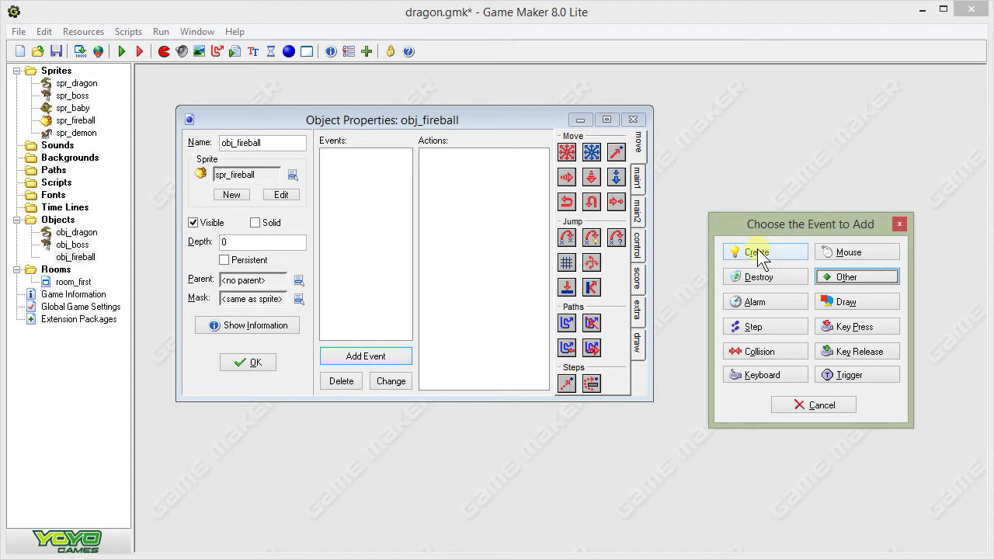
click(757, 252)
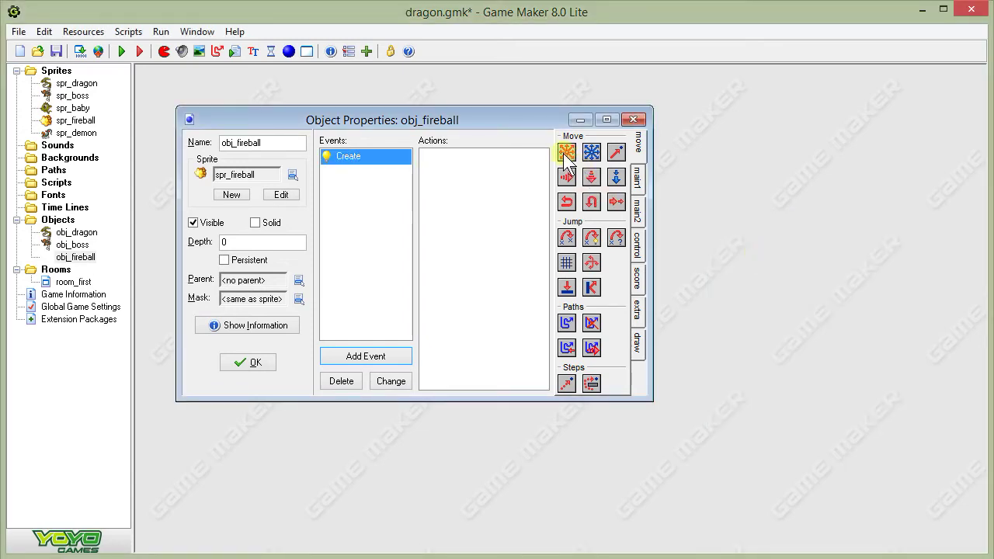
drag(484, 186, 482, 186)
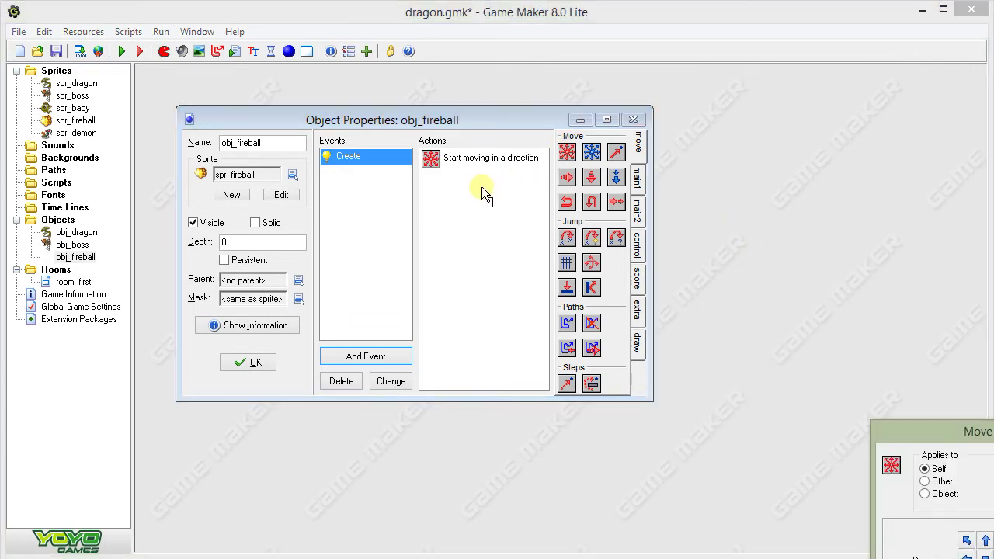
drag(952, 431, 773, 176)
click(820, 285)
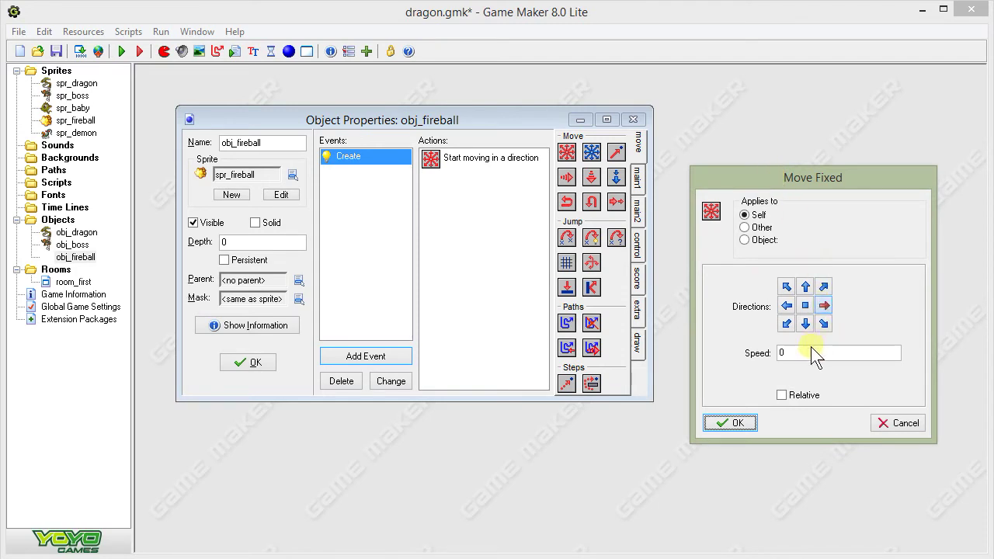
drag(810, 346, 747, 349)
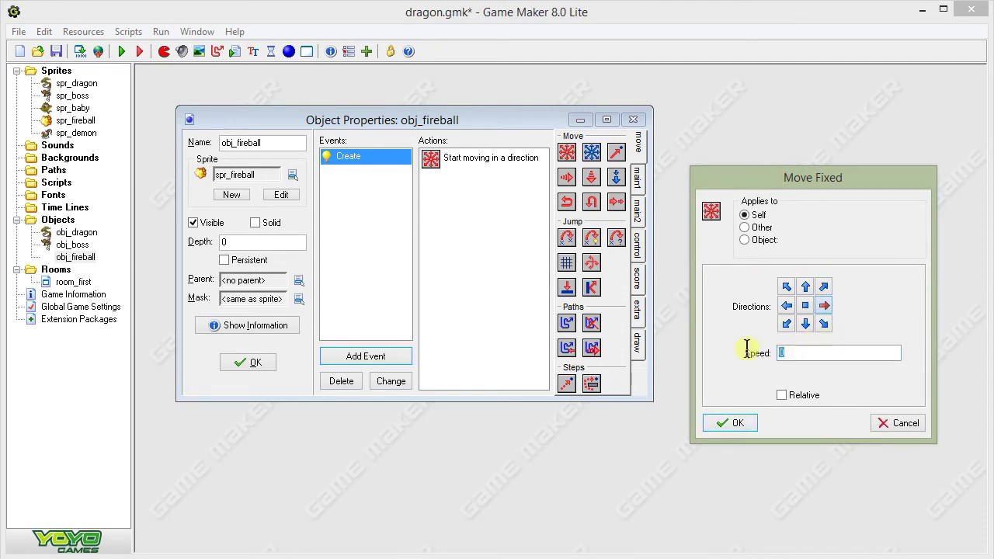
text(32)
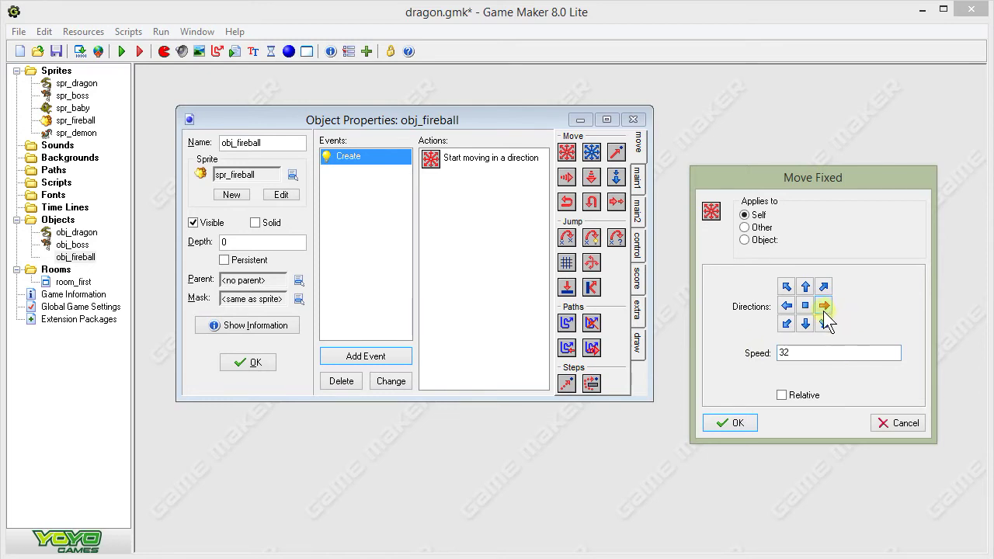
click(732, 424)
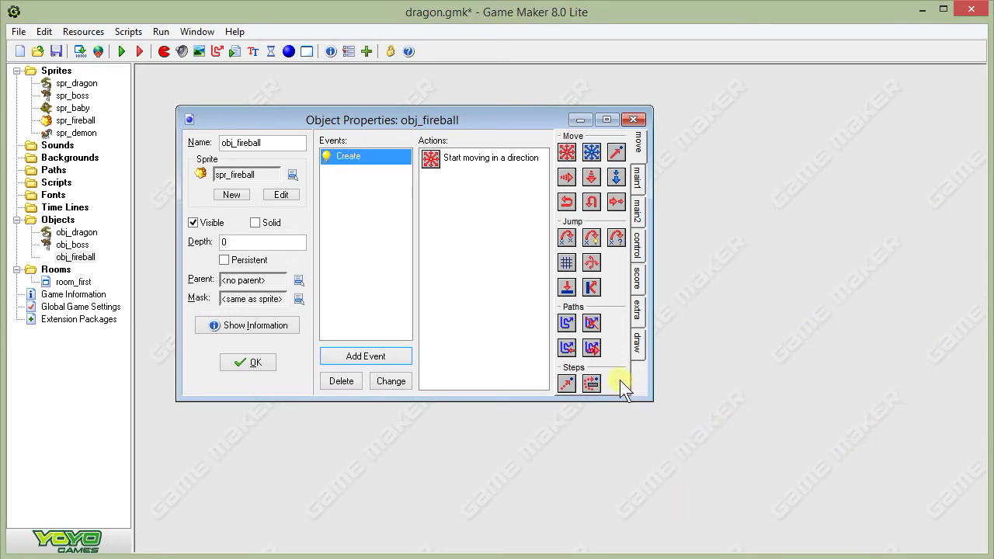
Step: Add an Outside Room event to obj_fireball with a Destroy Instance action applied to Self, and accept the object
click(382, 354)
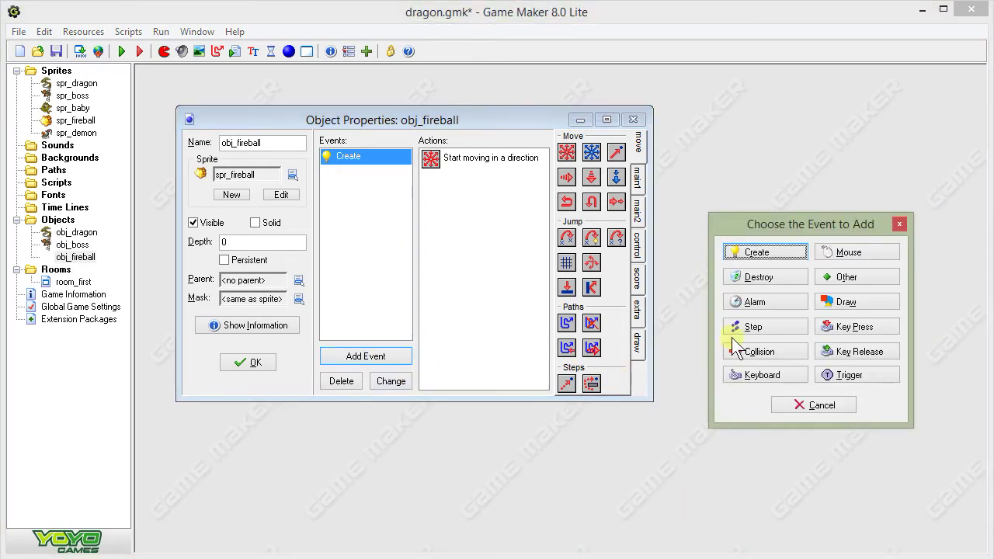
click(829, 277)
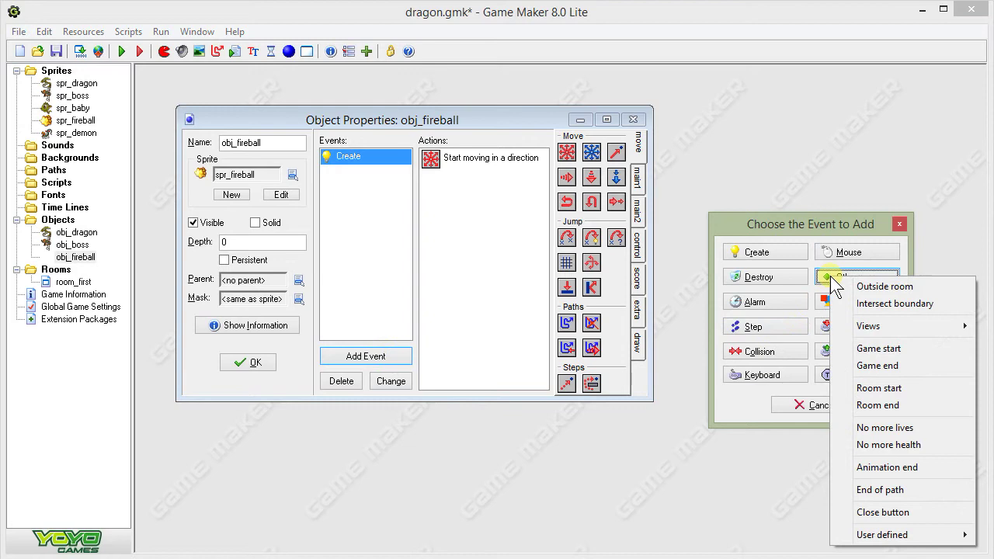
click(865, 286)
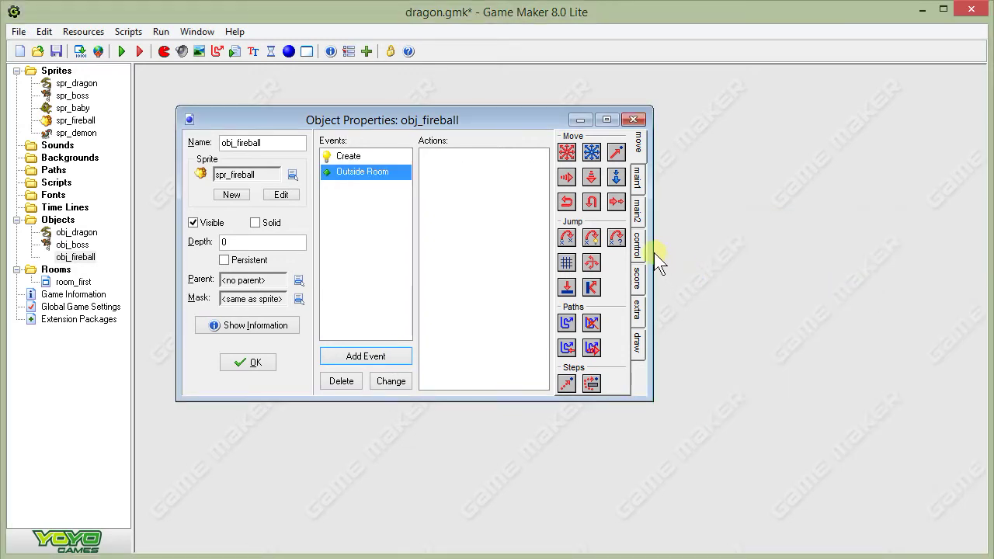
click(637, 183)
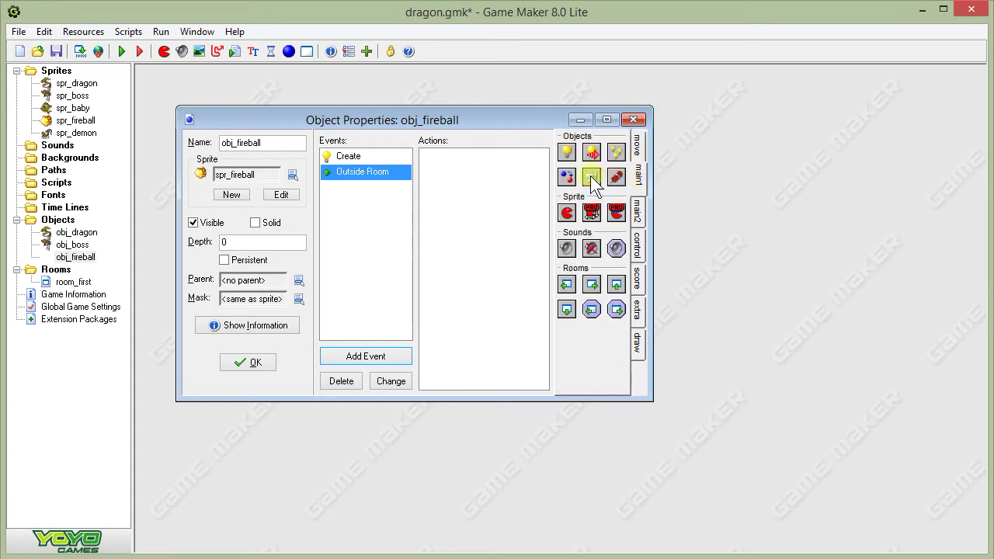
drag(590, 175, 472, 196)
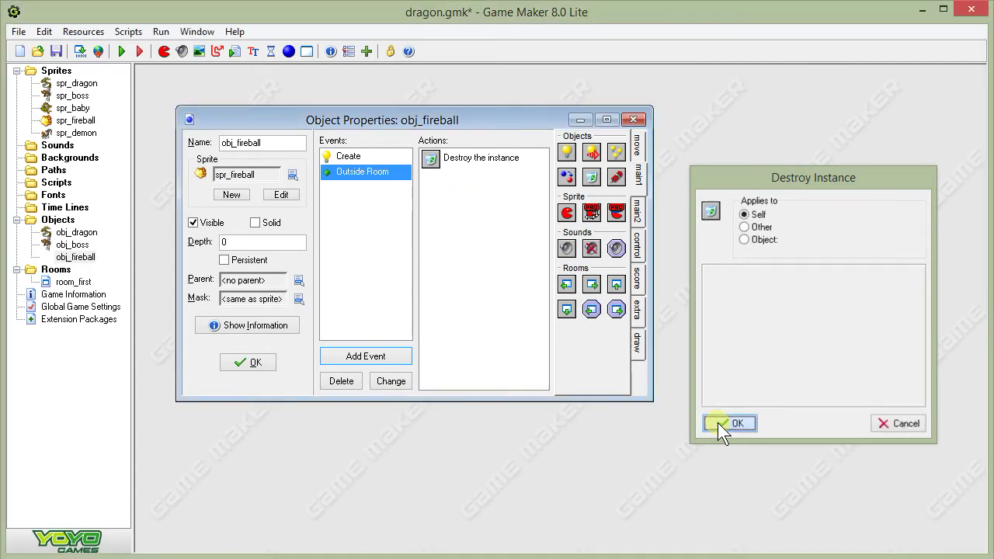
click(719, 423)
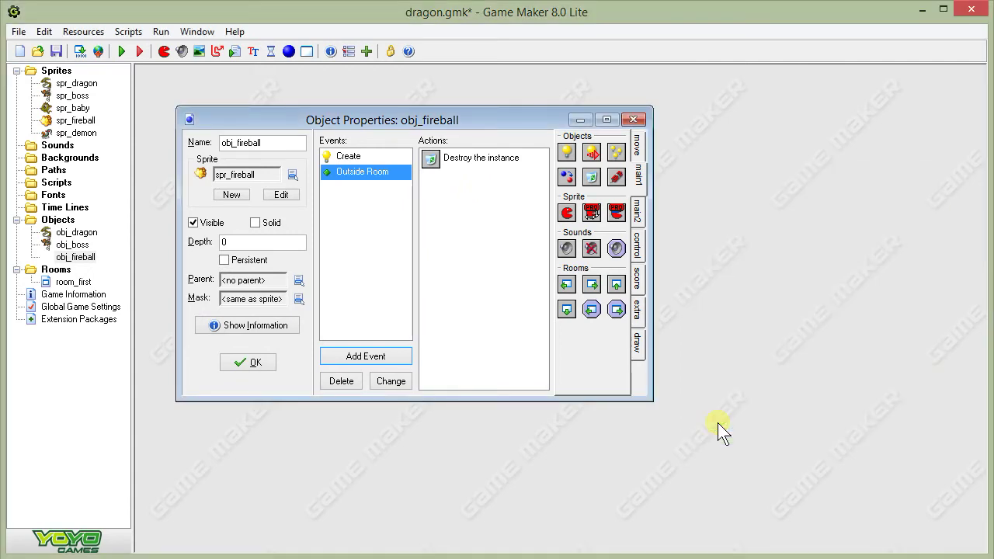
click(256, 361)
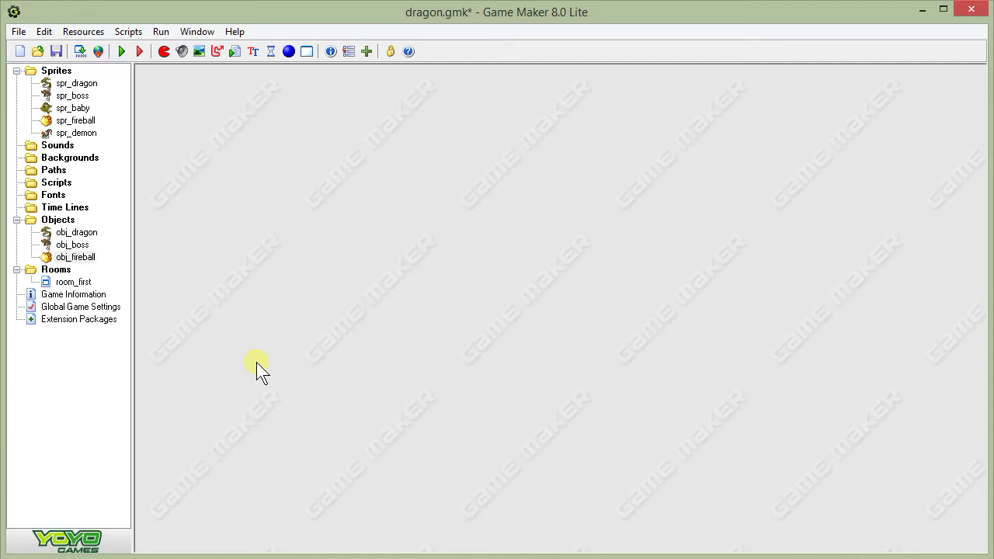
Step: Open obj_dragon and add a Key Press event for the Space key
double_click(60, 235)
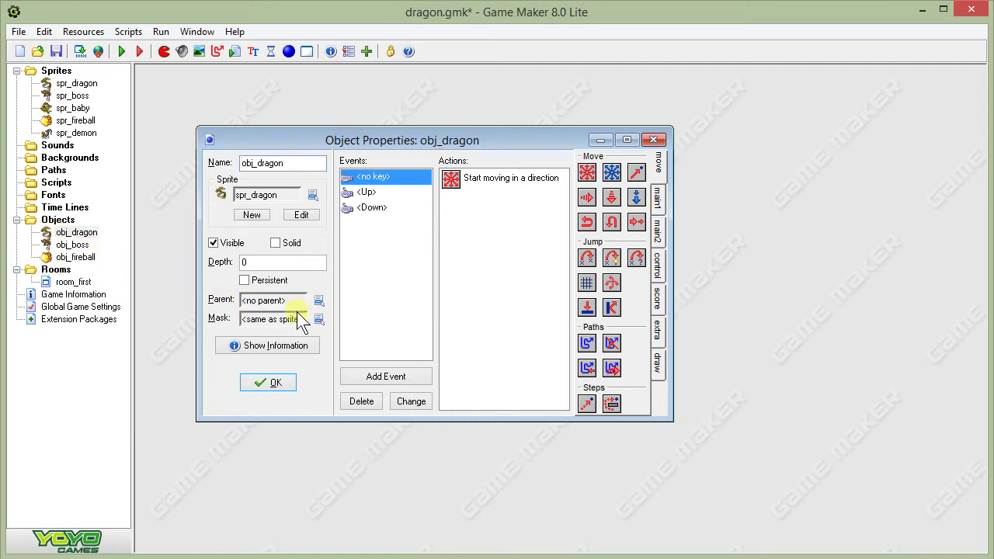
click(389, 379)
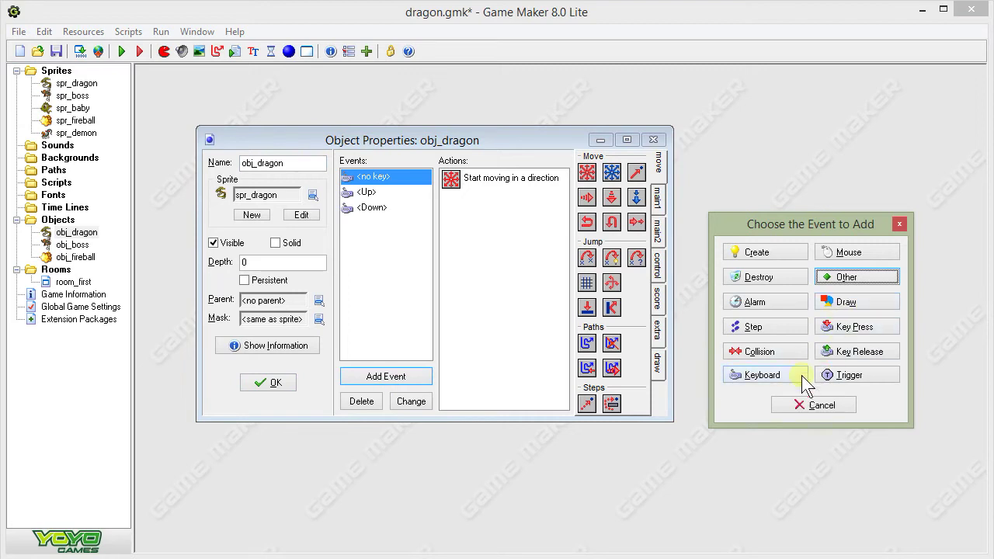
click(842, 327)
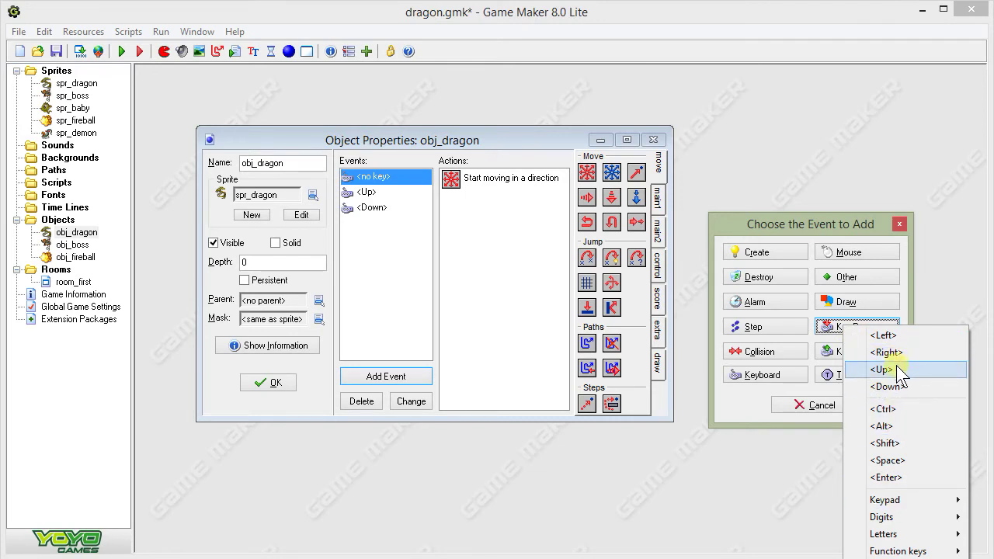
click(888, 458)
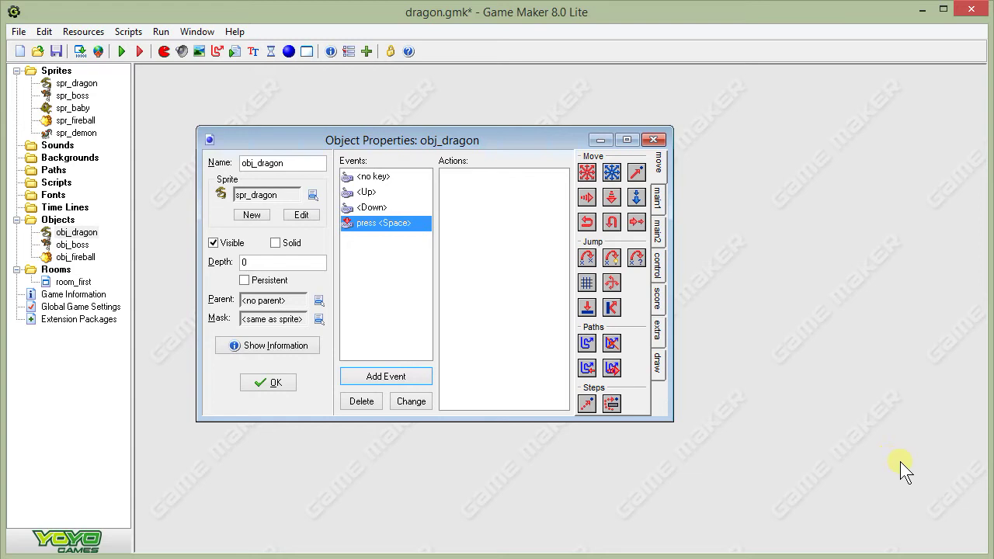
Step: Add a Create Instance action to the dragon's Space event, with obj_fireball as the object
click(661, 196)
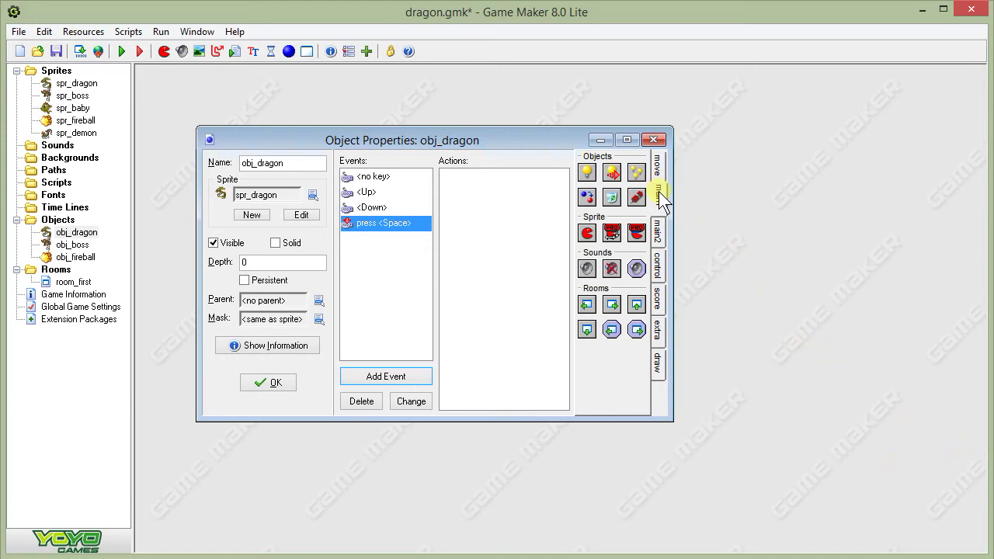
drag(588, 171, 523, 188)
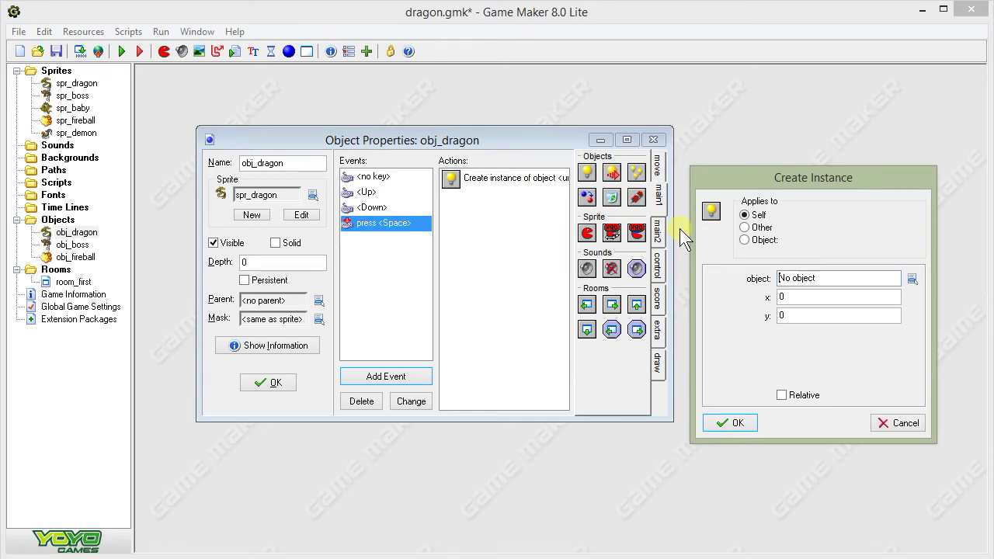
click(913, 278)
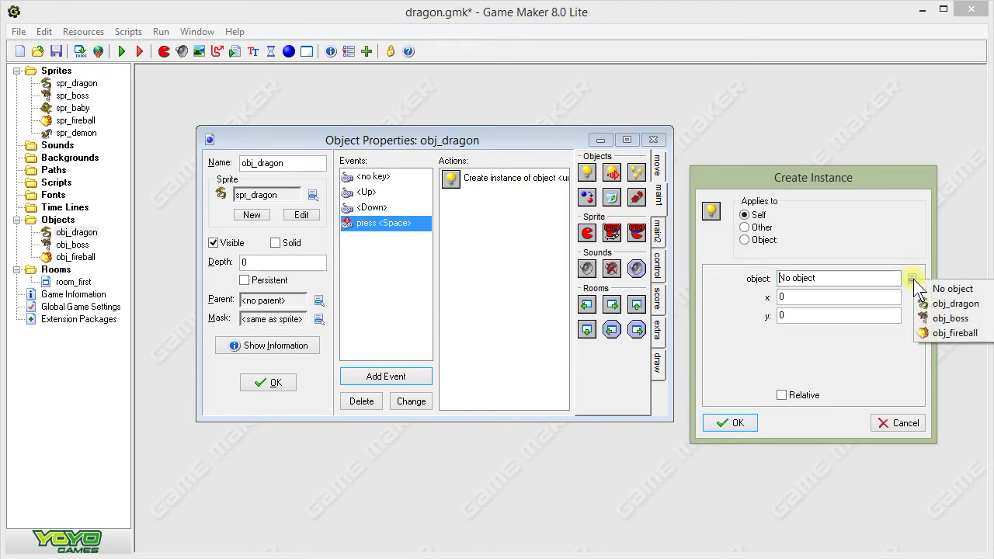
click(941, 334)
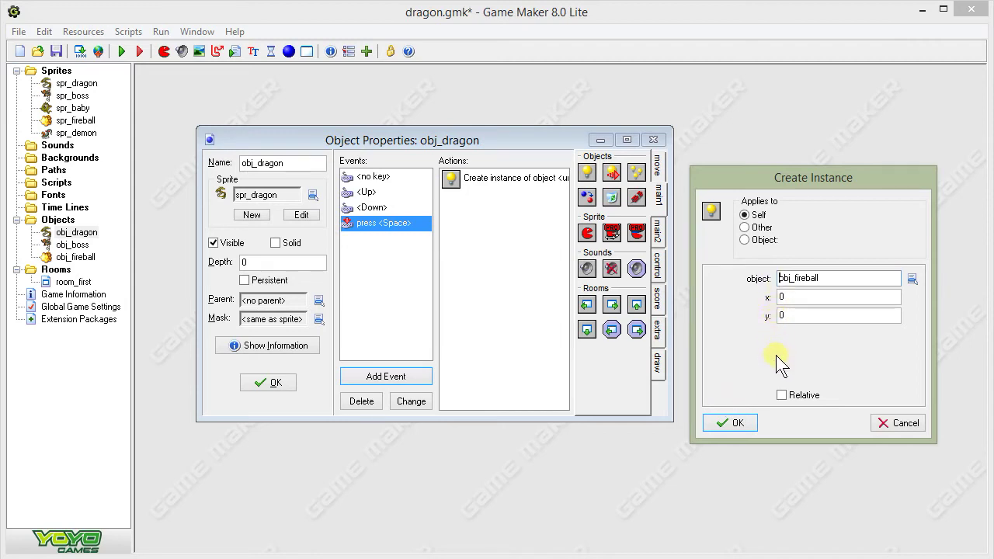
Step: Set the fireball's creation position to x 100, y 10, Relative, and accept both the action and obj_dragon
double_click(781, 315)
key(BackSpace)
click(782, 394)
double_click(783, 297)
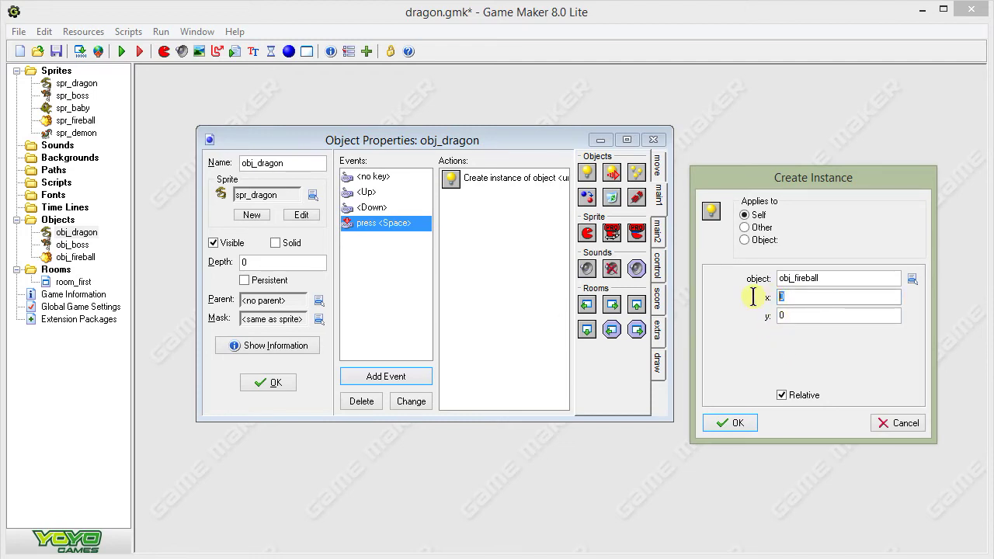
text(100)
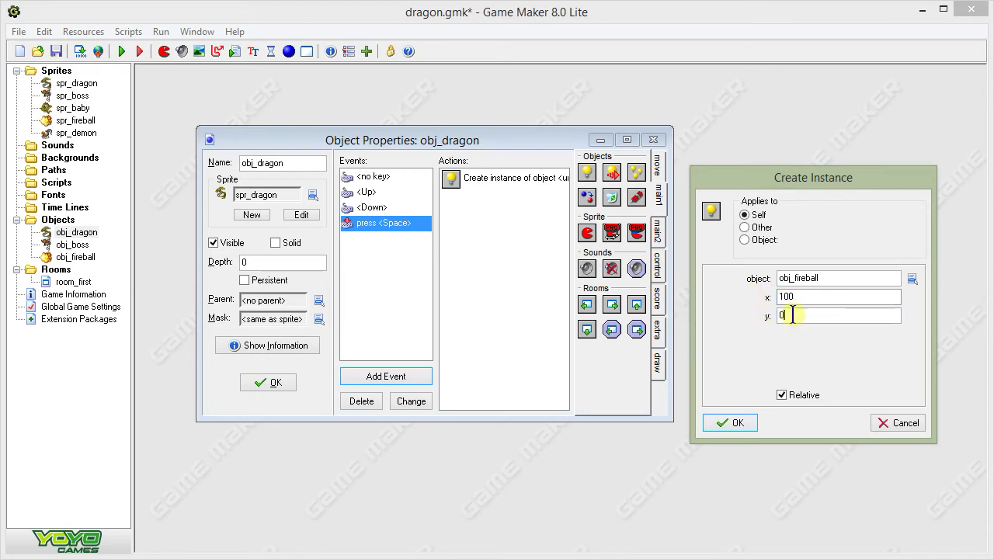
double_click(780, 314)
text(10)
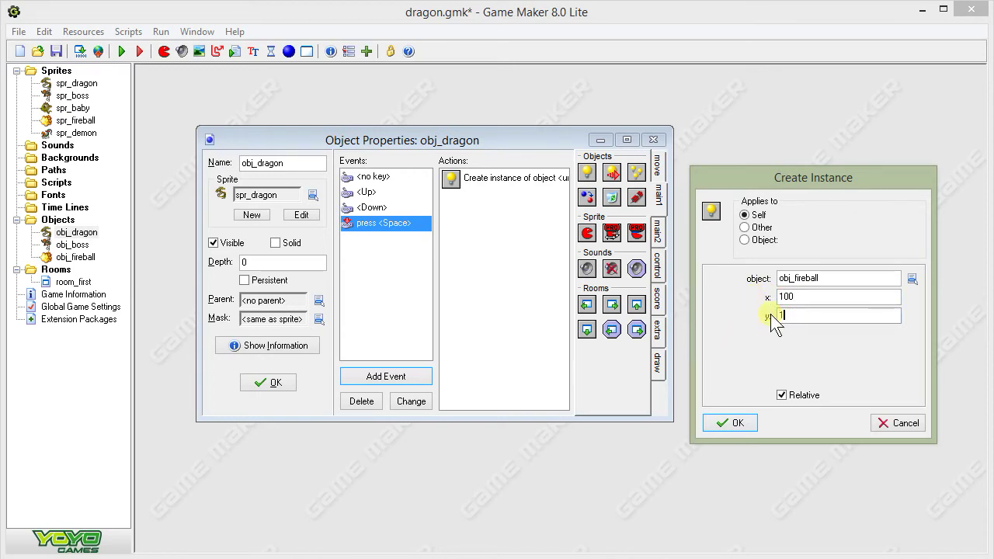
click(736, 426)
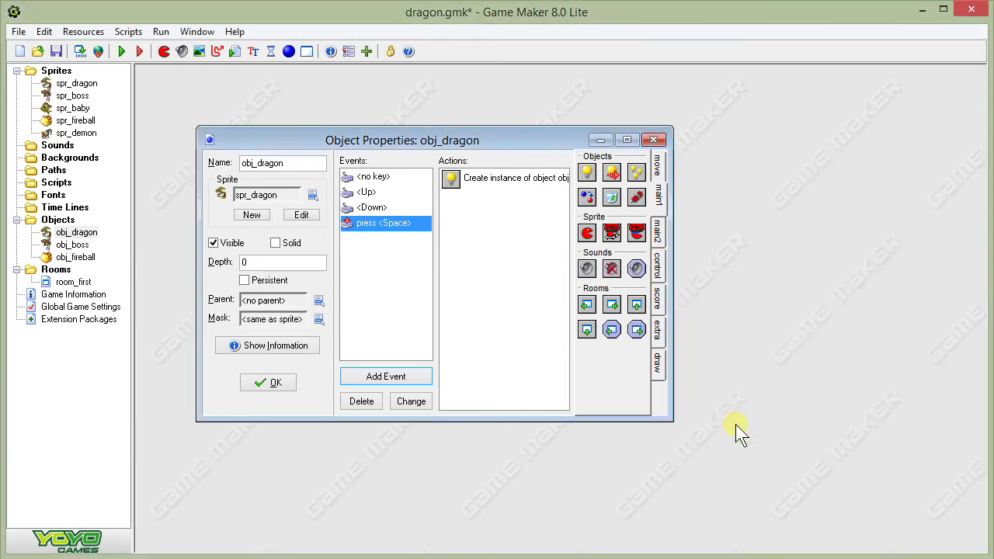
click(252, 379)
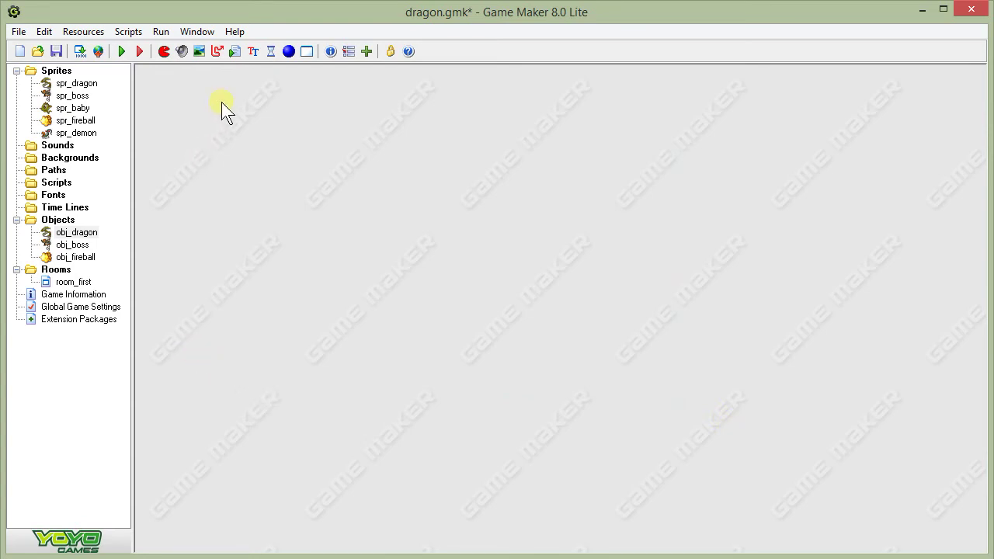
Step: Create a new object named obj_demon and assign it the spr_demon sprite
click(288, 52)
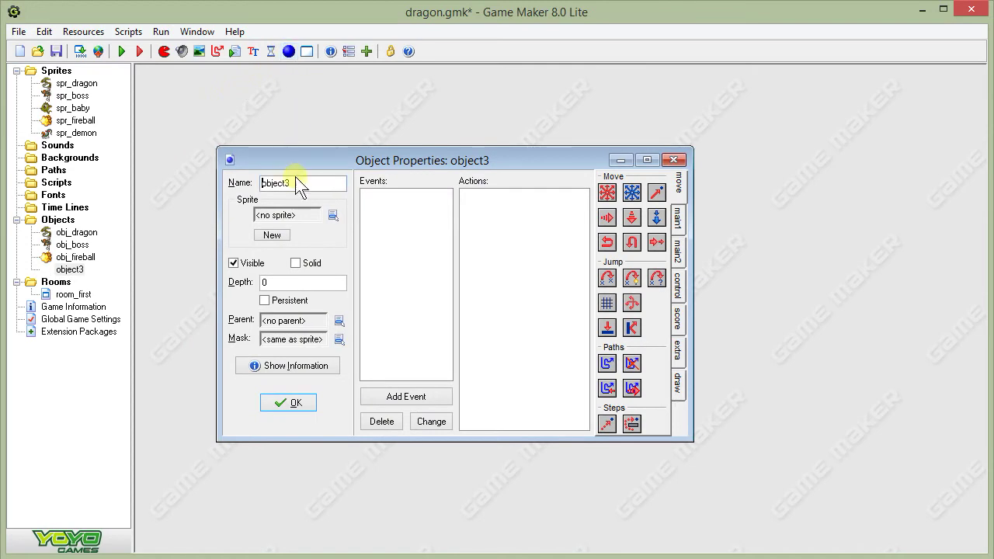
text(obj_demon)
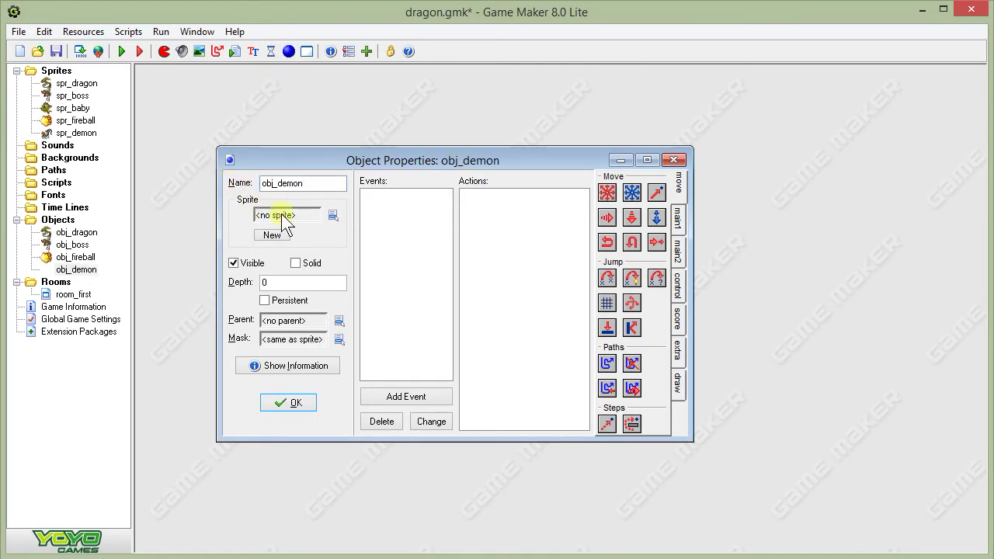
click(333, 215)
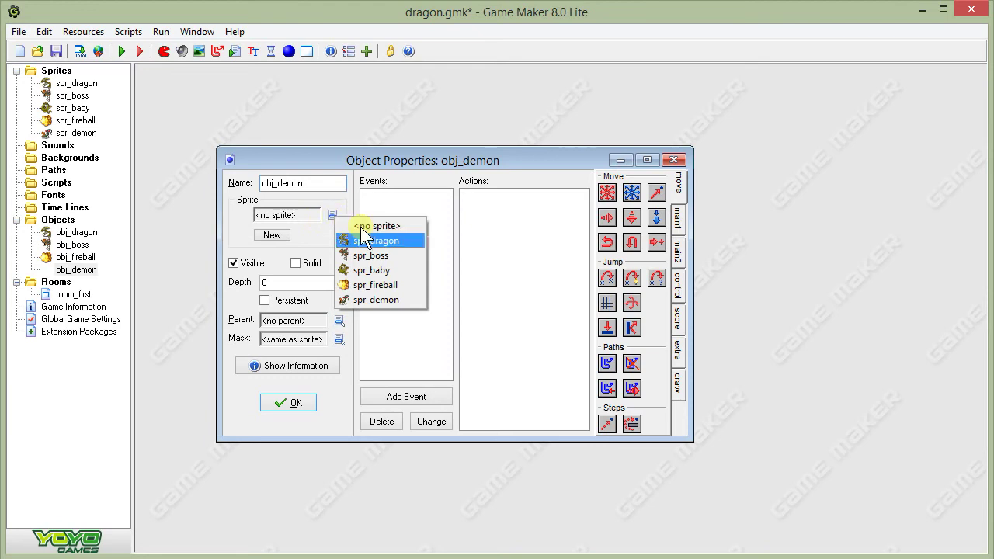
click(376, 300)
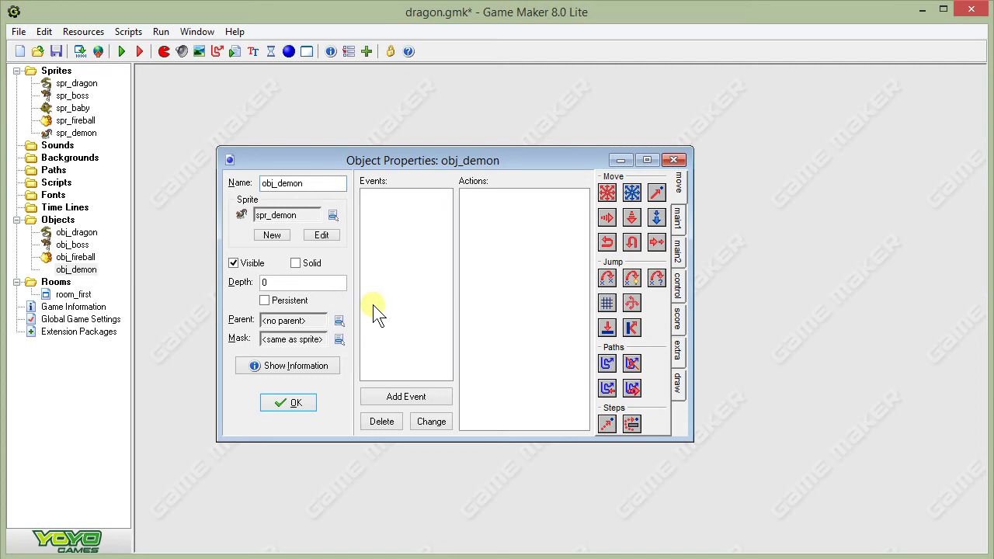
Step: Add a Create event to obj_demon with a Move Fixed action applied to Self, moving left at speed 12
click(400, 393)
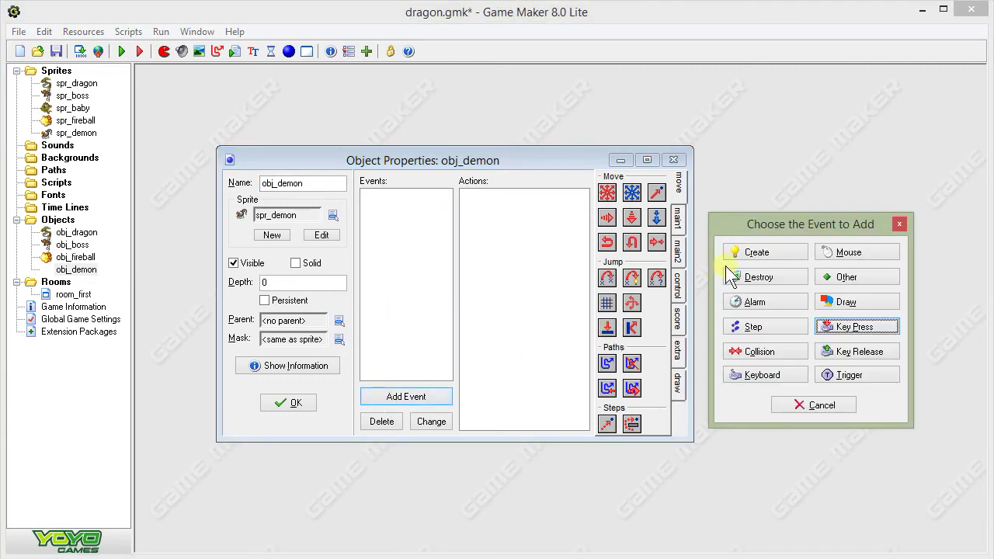
click(747, 252)
drag(610, 196, 556, 219)
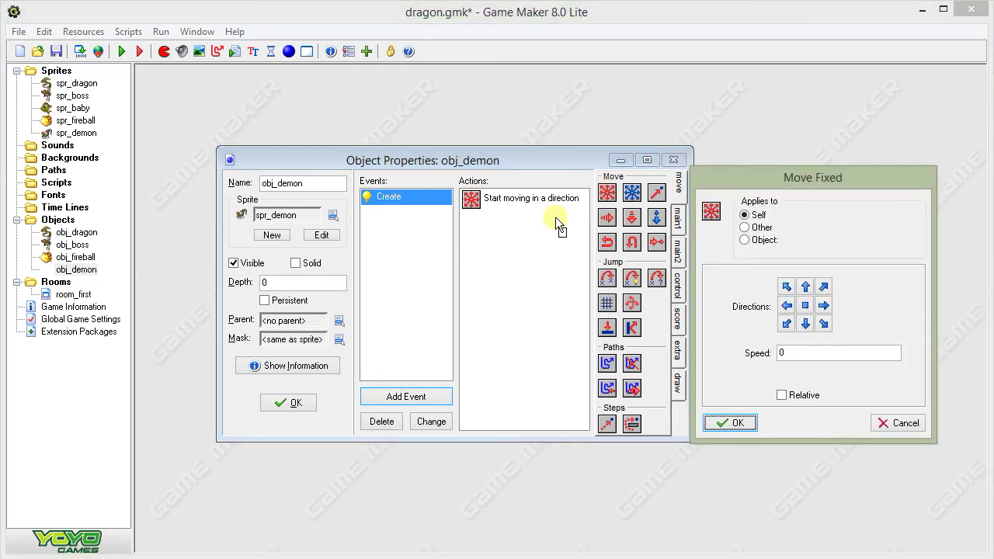
click(786, 305)
click(790, 354)
drag(789, 353, 749, 350)
text(12)
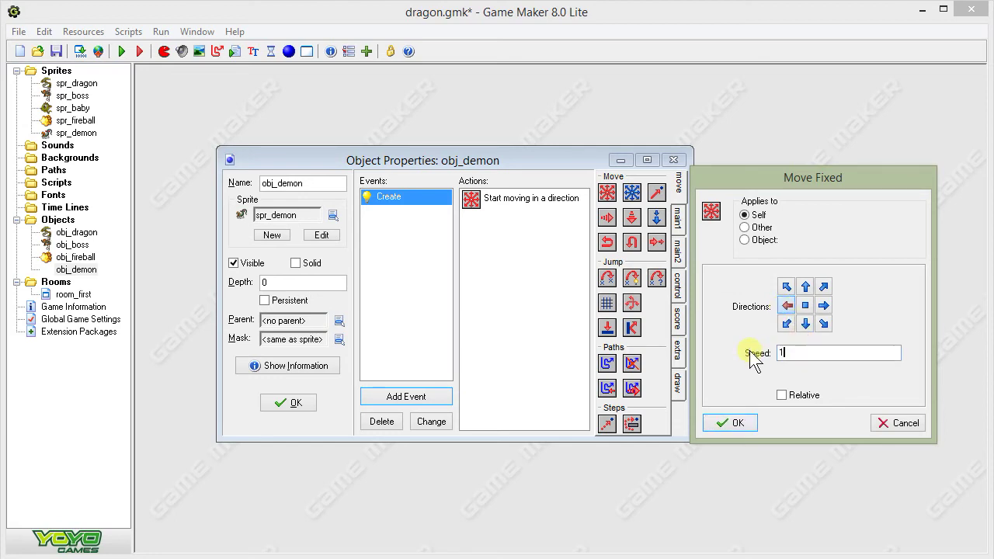
Step: Add the up-left and down-left directions to the demon's Move Fixed action alongside left, and accept the action
click(786, 286)
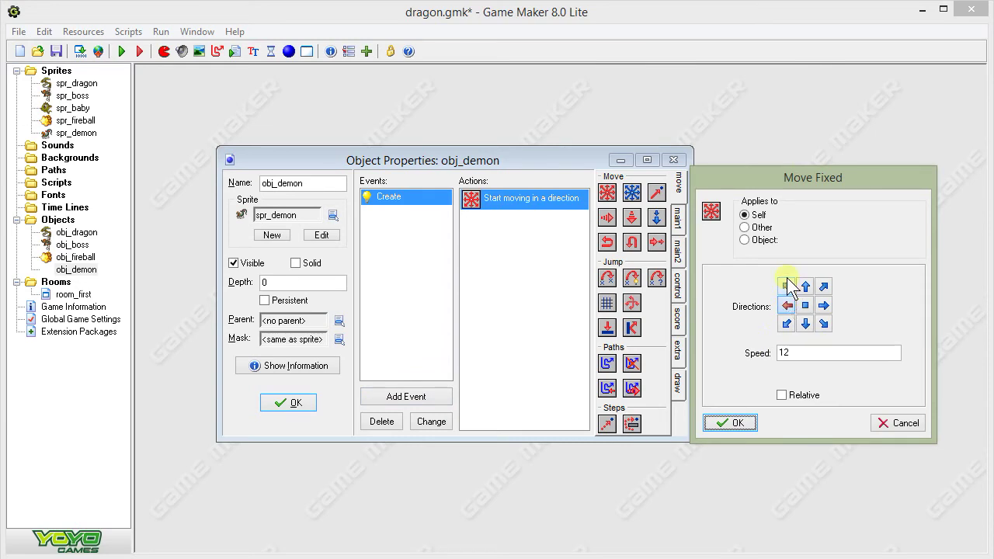
click(787, 305)
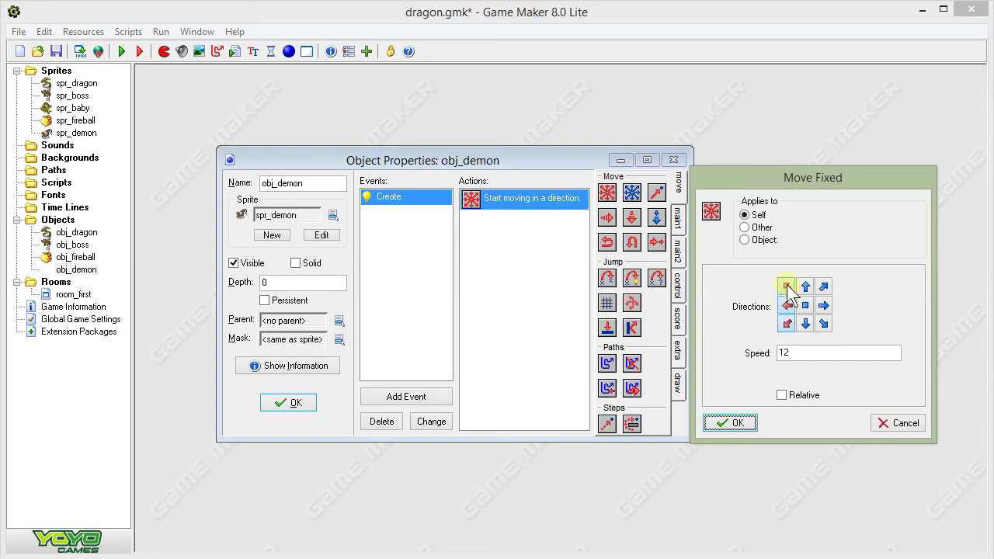
click(787, 287)
click(786, 285)
click(787, 320)
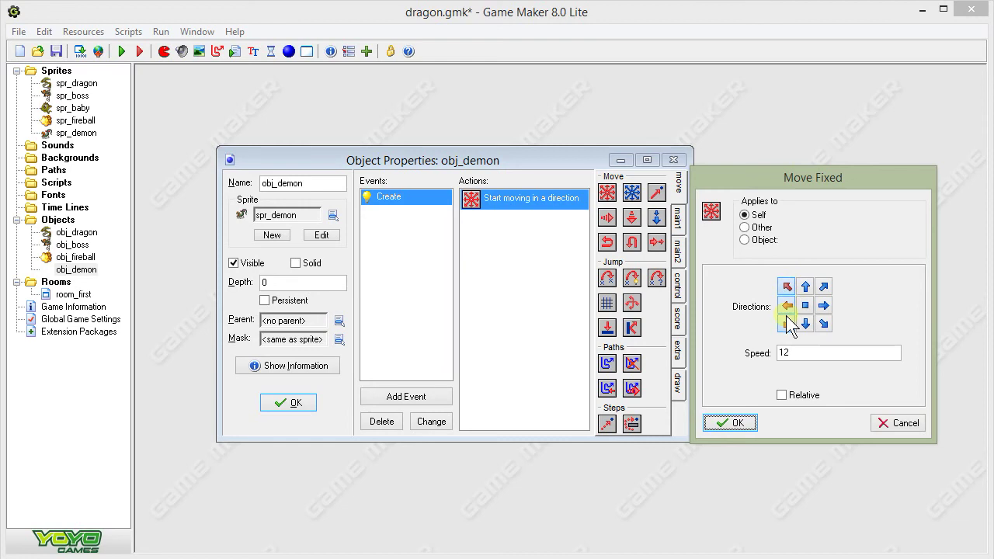
click(787, 323)
click(739, 423)
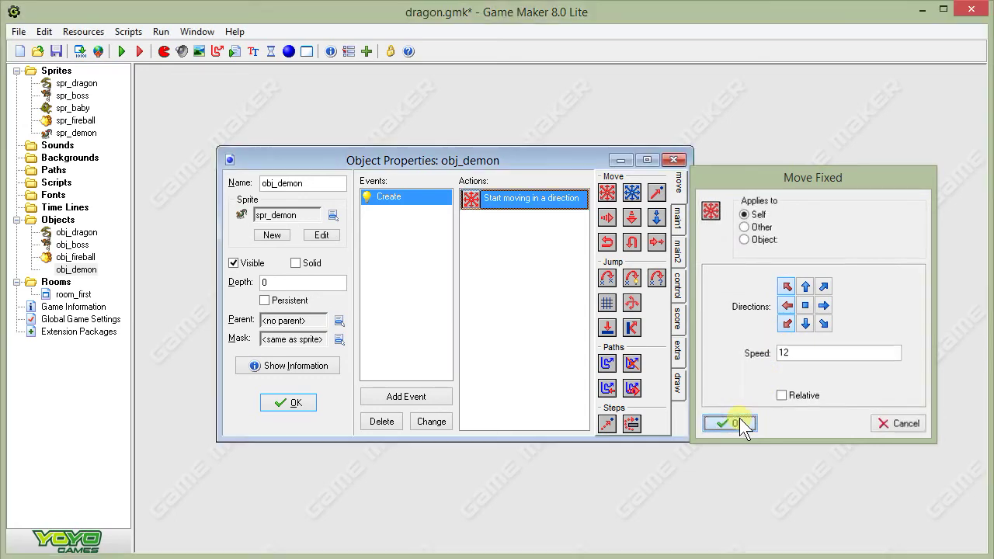
click(738, 421)
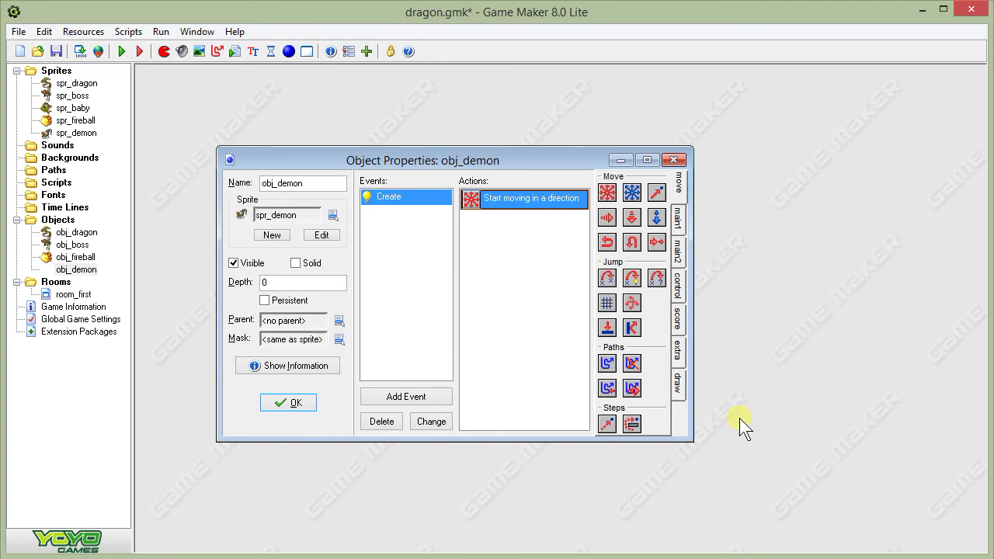
Step: Add a Collision event with obj_fireball to obj_demon, with a Destroy Instance action applied to Self
click(396, 398)
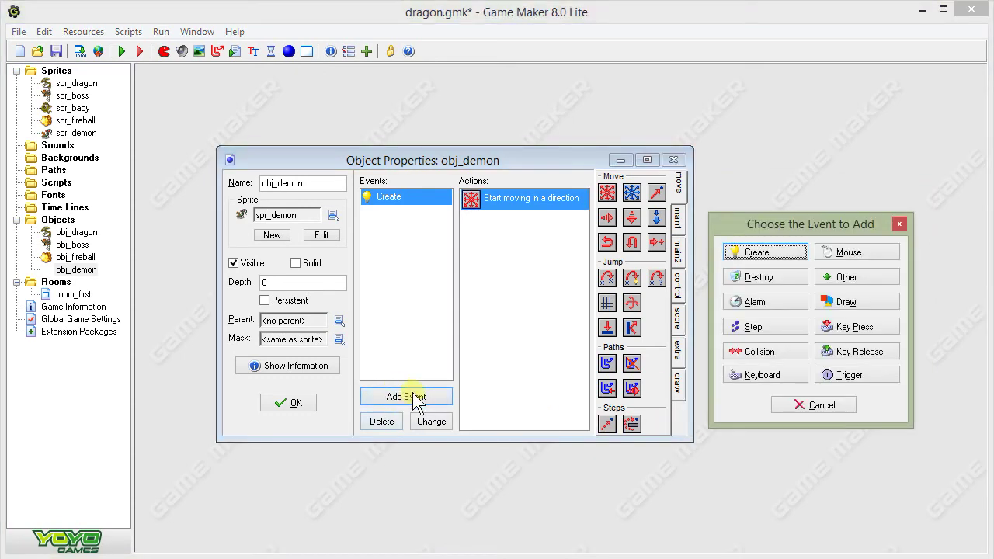
click(740, 354)
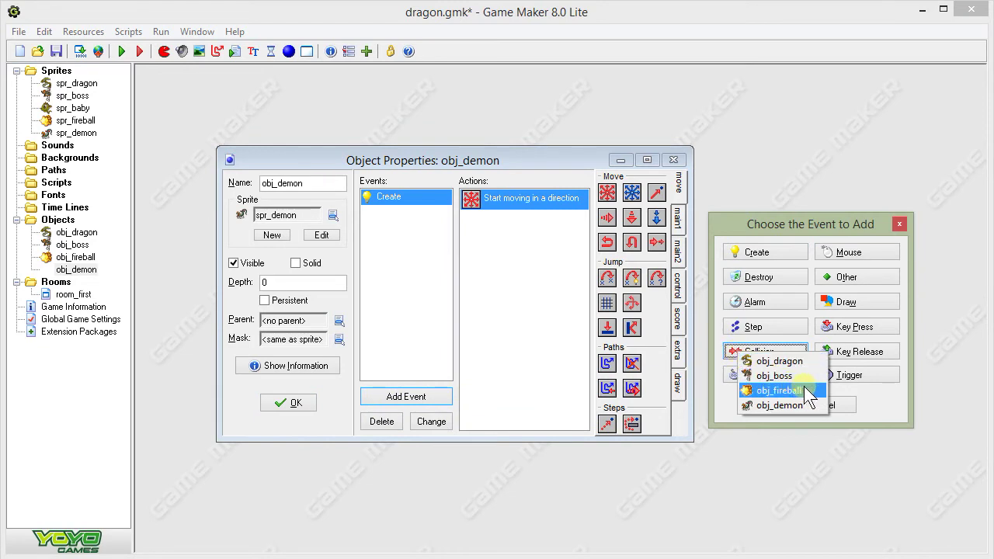
click(807, 393)
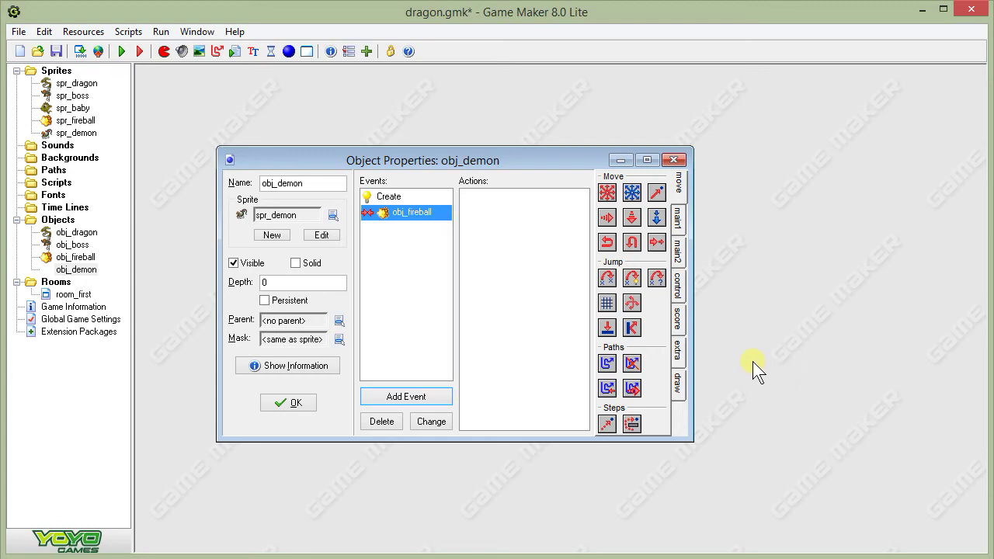
click(677, 219)
drag(632, 218, 519, 224)
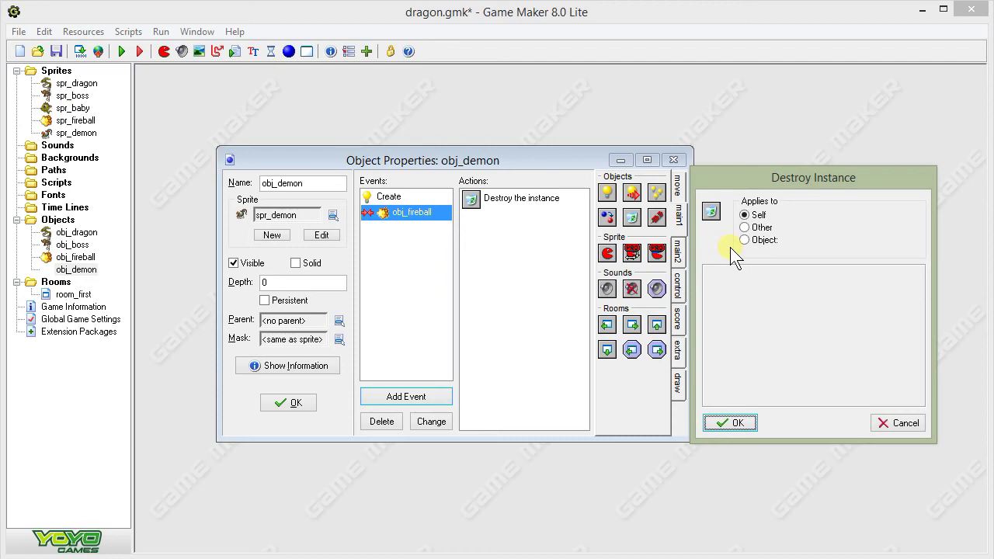
click(716, 421)
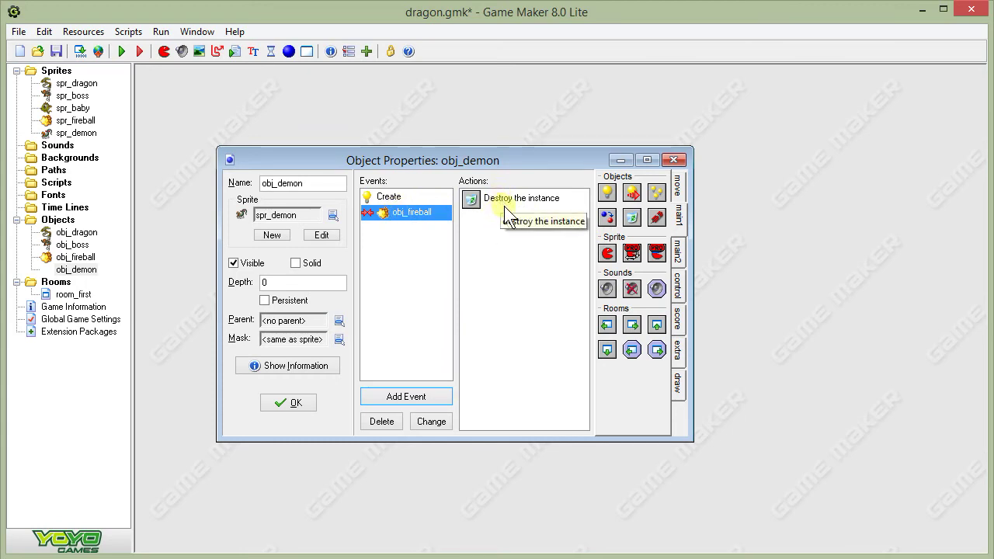
Step: Add a Set Score action to the demon's fireball collision, with a new score of 100, Relative
click(682, 315)
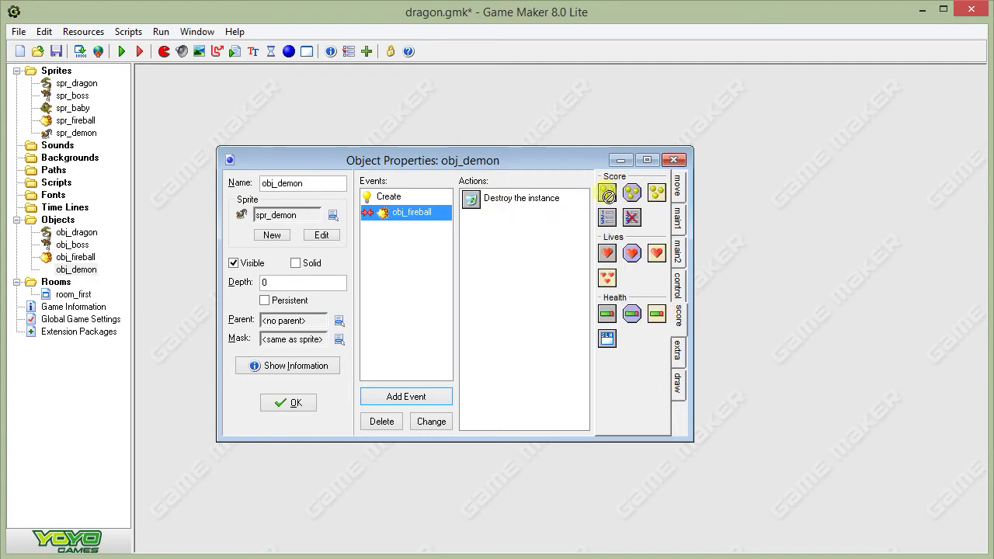
drag(606, 192, 490, 264)
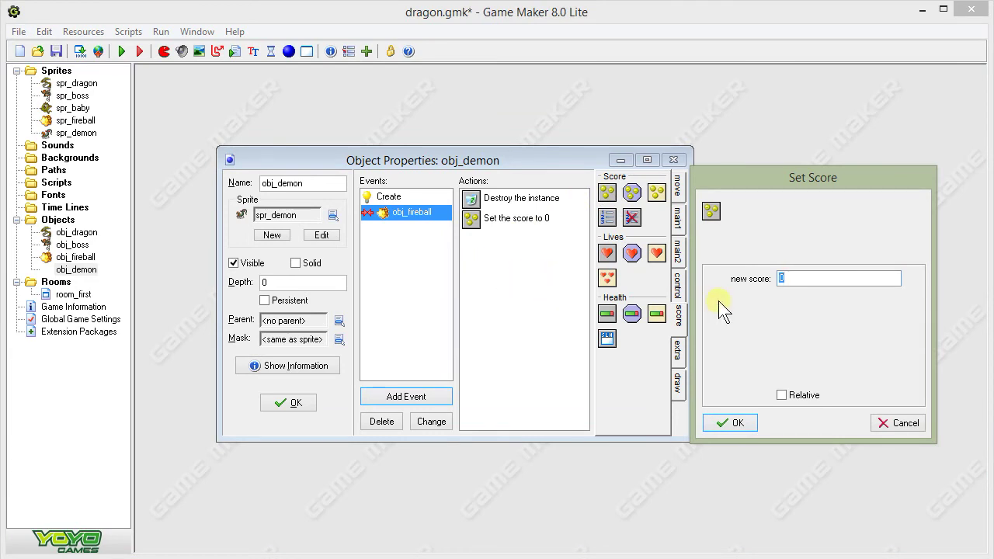
text(100)
click(781, 396)
click(748, 420)
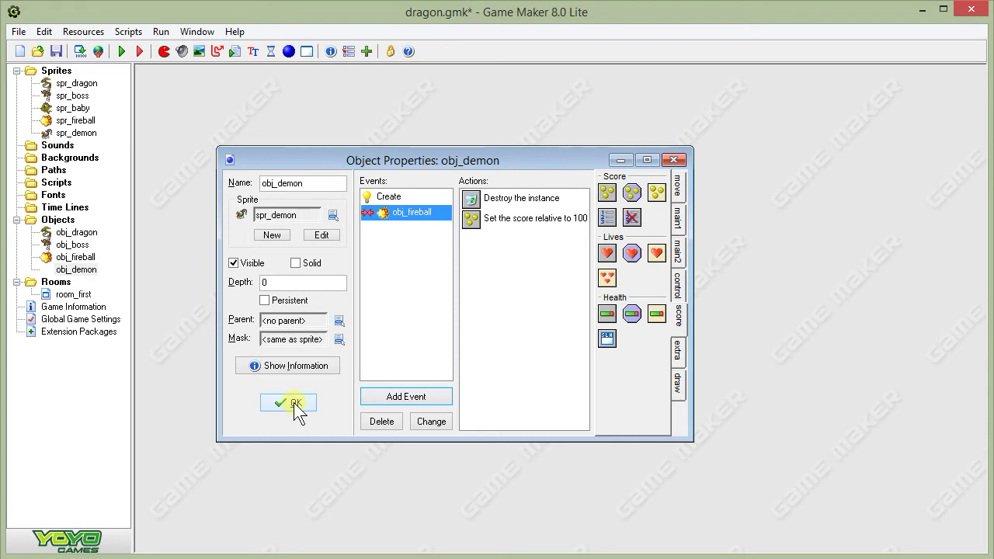
Step: Add a Collision event with obj_dragon to obj_demon, with a Show Highscore action using the default background, border, colors and font
click(385, 399)
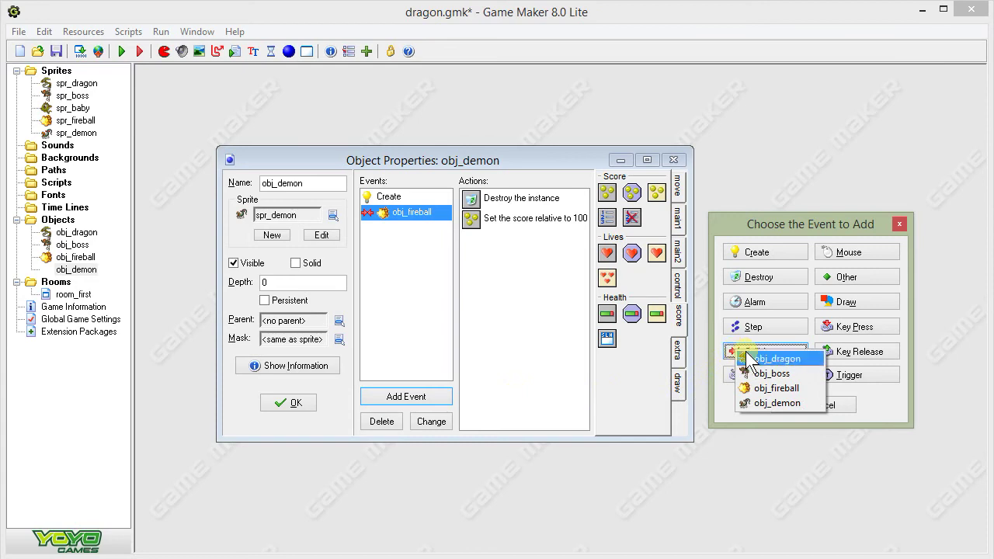
click(795, 356)
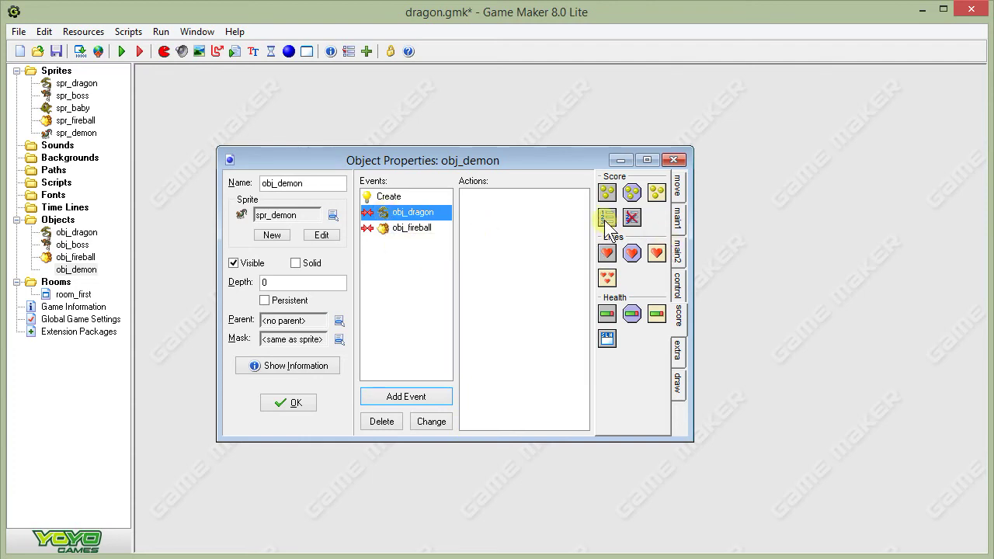
drag(606, 218, 528, 228)
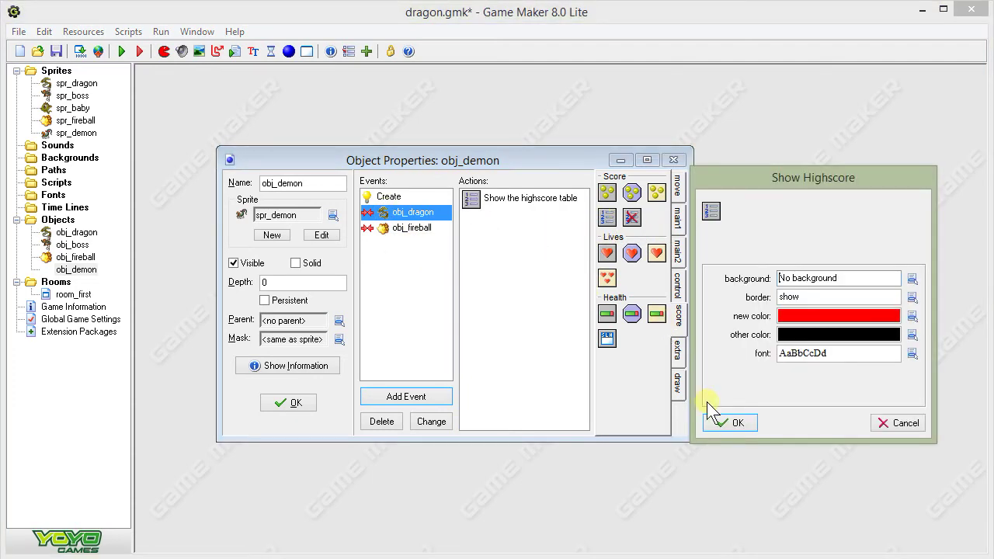
click(722, 422)
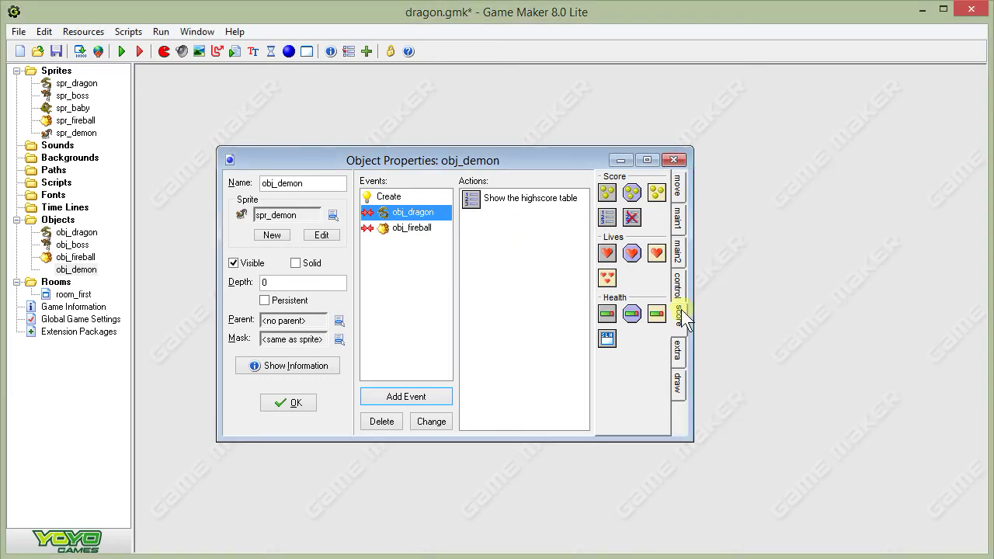
Step: Add a Restart Game action after the highscore table in the demon's dragon collision, and save the game
click(678, 221)
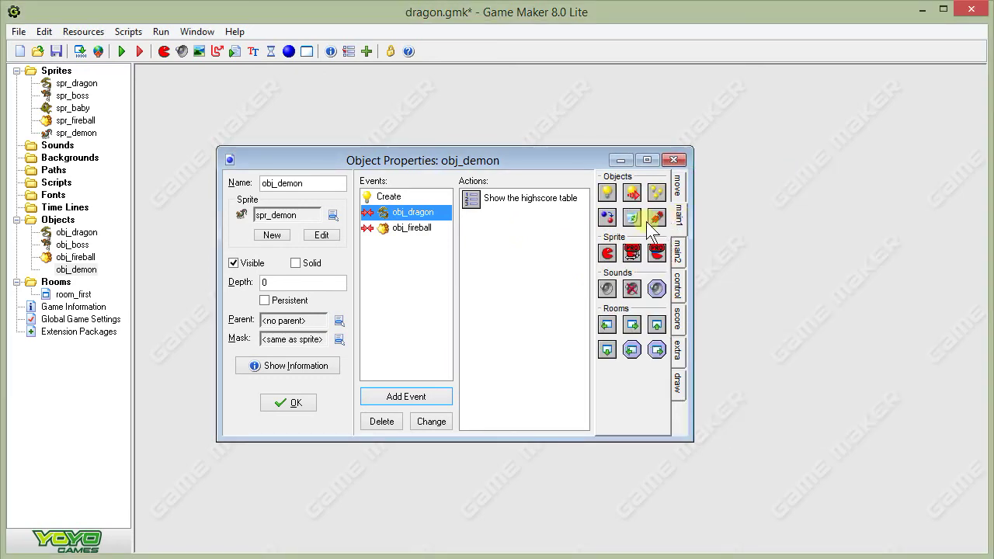
click(680, 255)
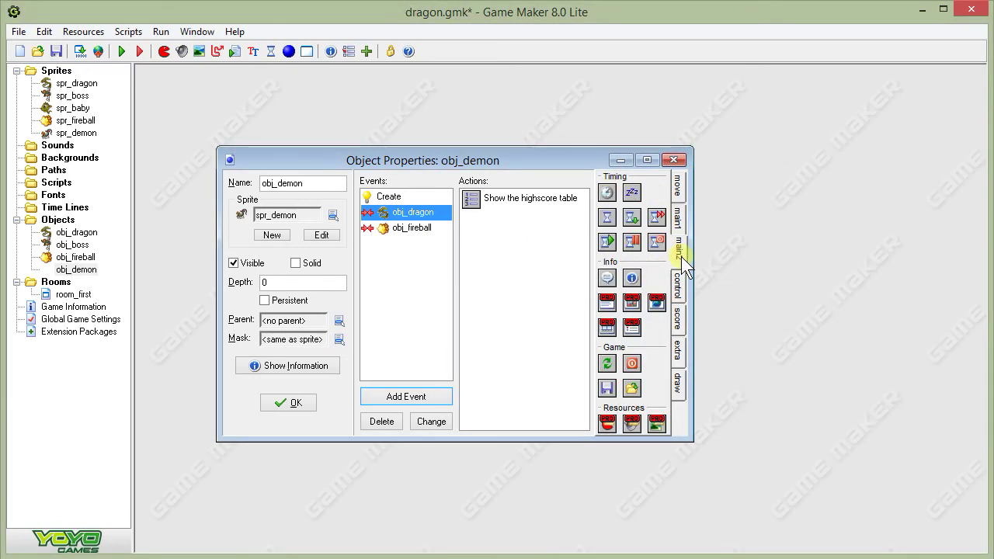
drag(606, 362, 533, 304)
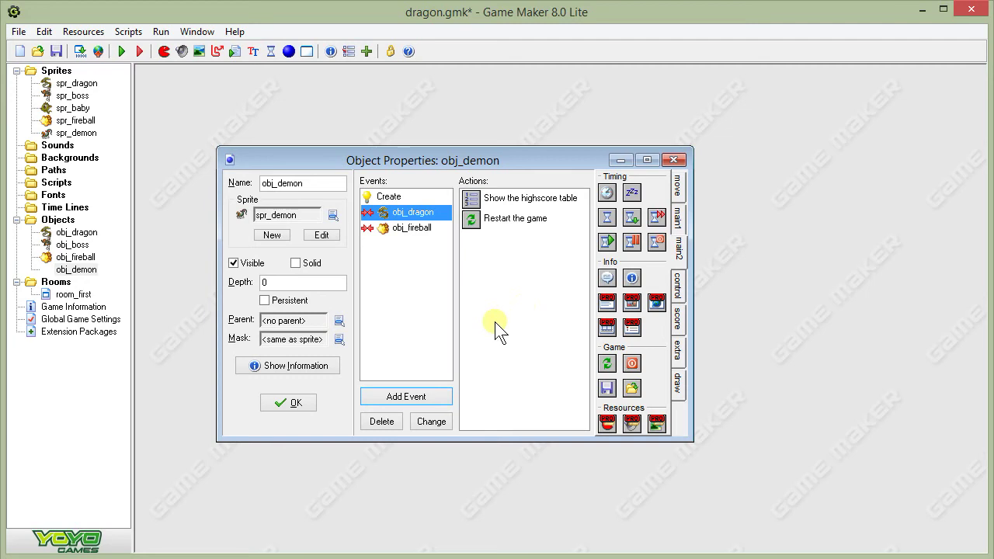
click(356, 458)
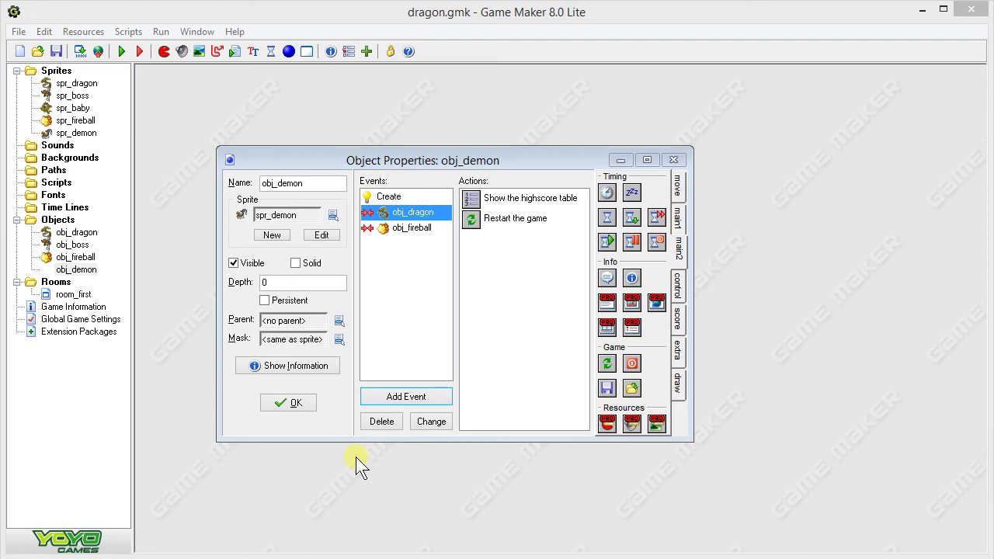
Step: Add an Intersect Boundary event to obj_demon with a Reverse Vertical action applied to Self
click(393, 394)
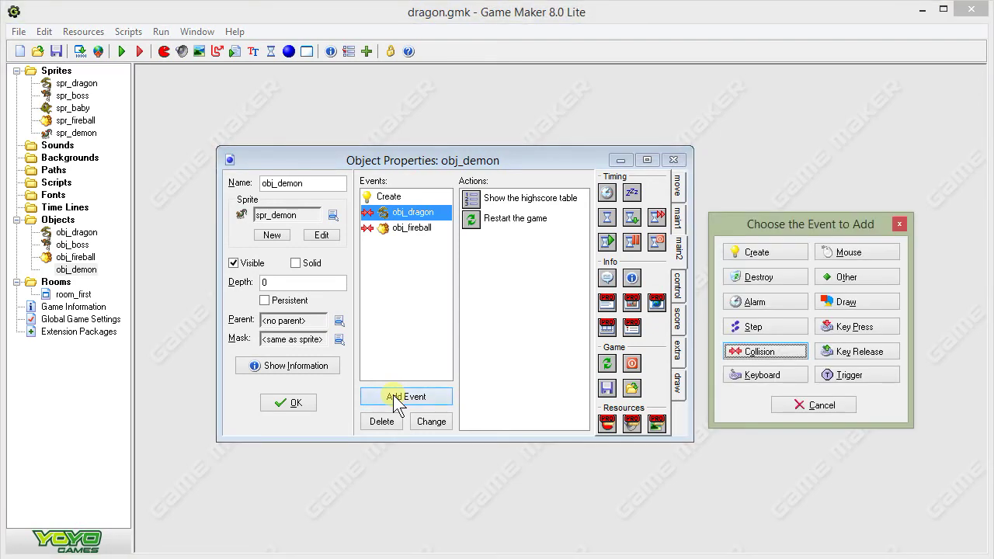
click(836, 275)
click(862, 303)
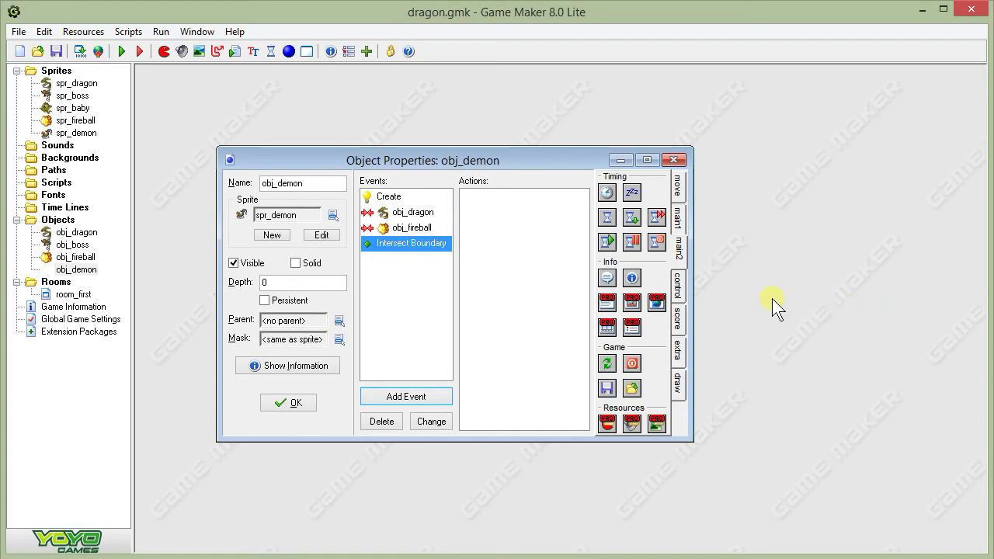
click(679, 216)
click(679, 184)
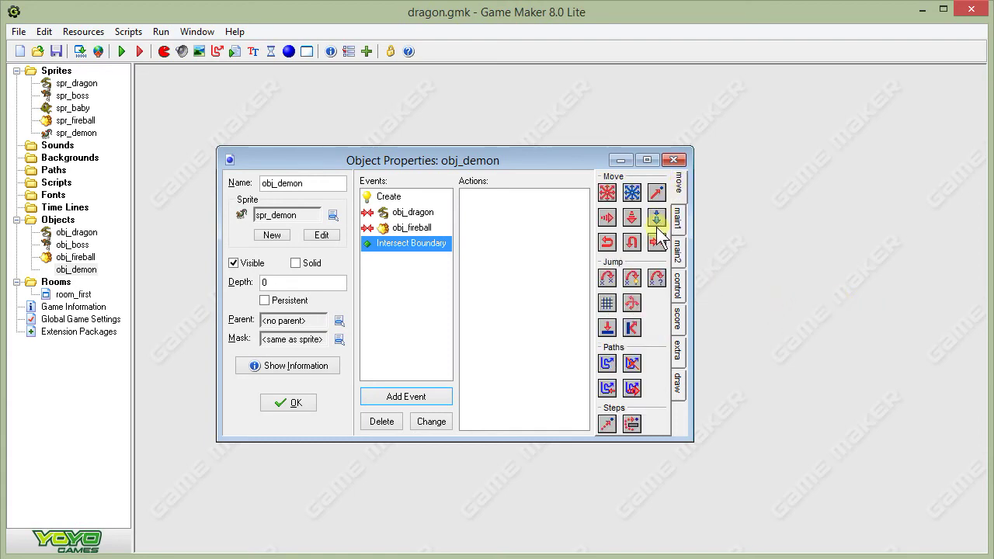
drag(637, 249, 530, 247)
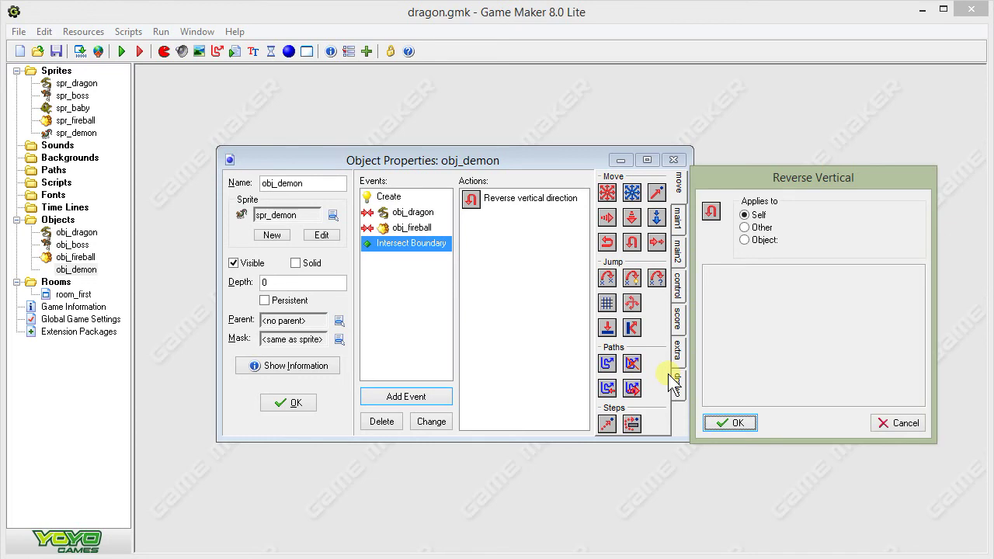
click(724, 417)
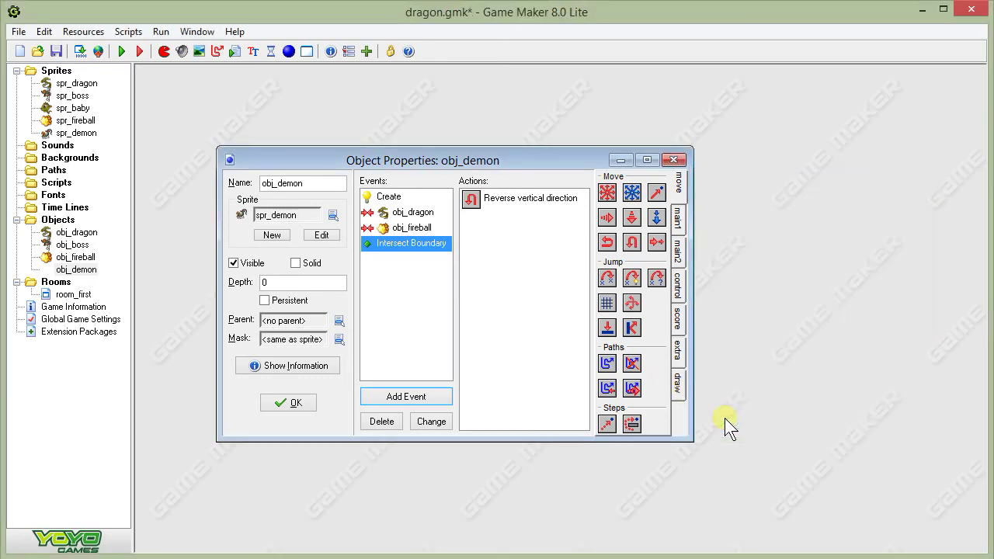
Step: Add an Outside Room event to obj_demon with a Destroy Instance action applied to Self, then accept the object and save the game
click(431, 397)
click(827, 280)
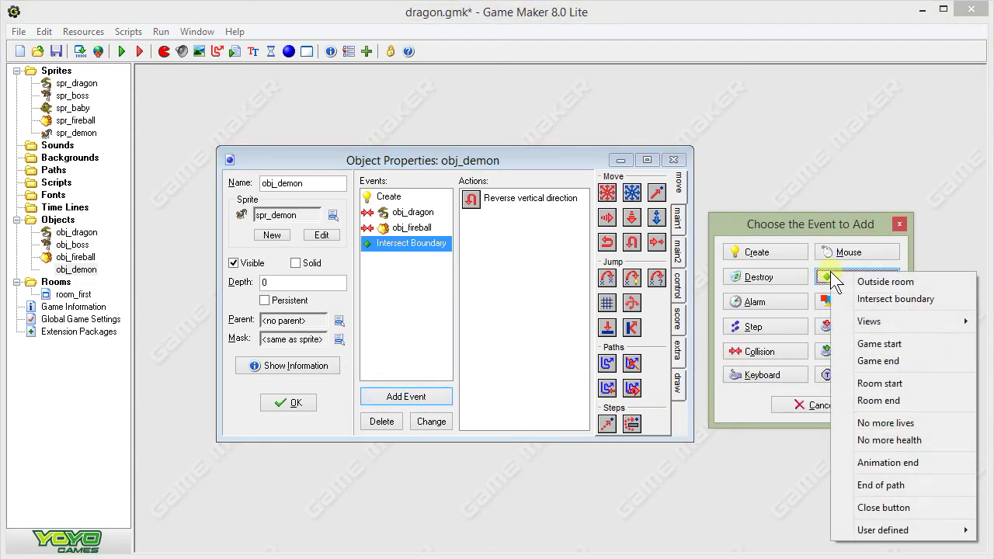
click(865, 284)
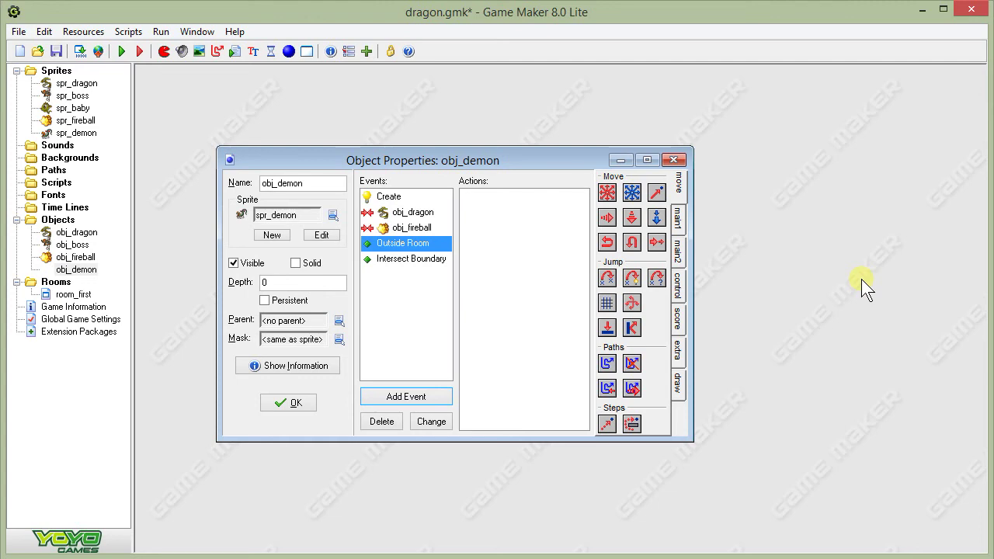
click(681, 221)
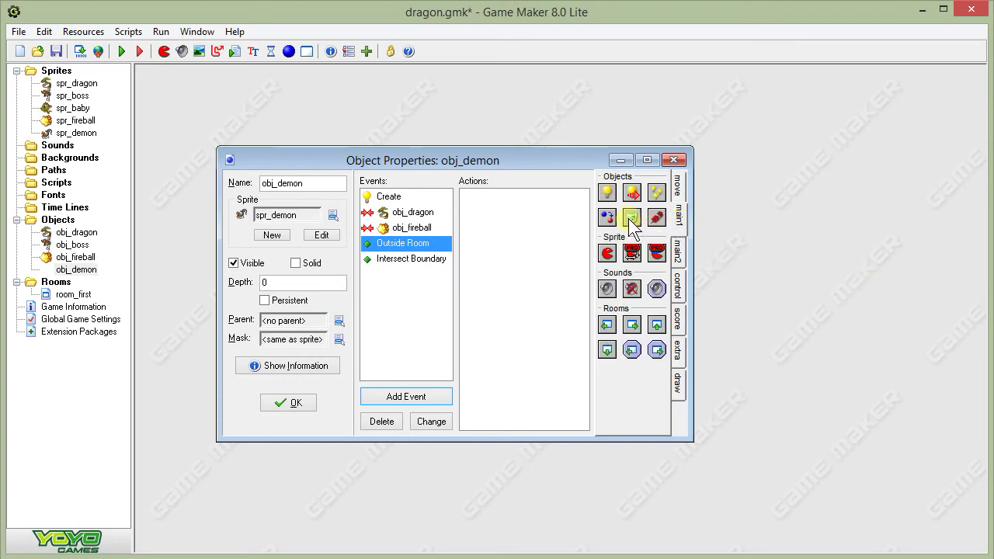
drag(631, 218, 508, 227)
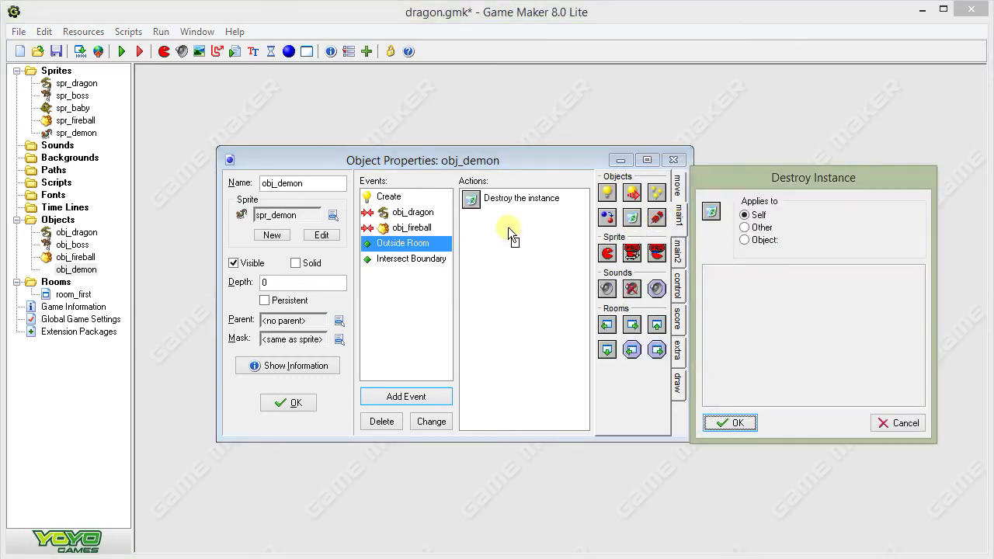
click(730, 423)
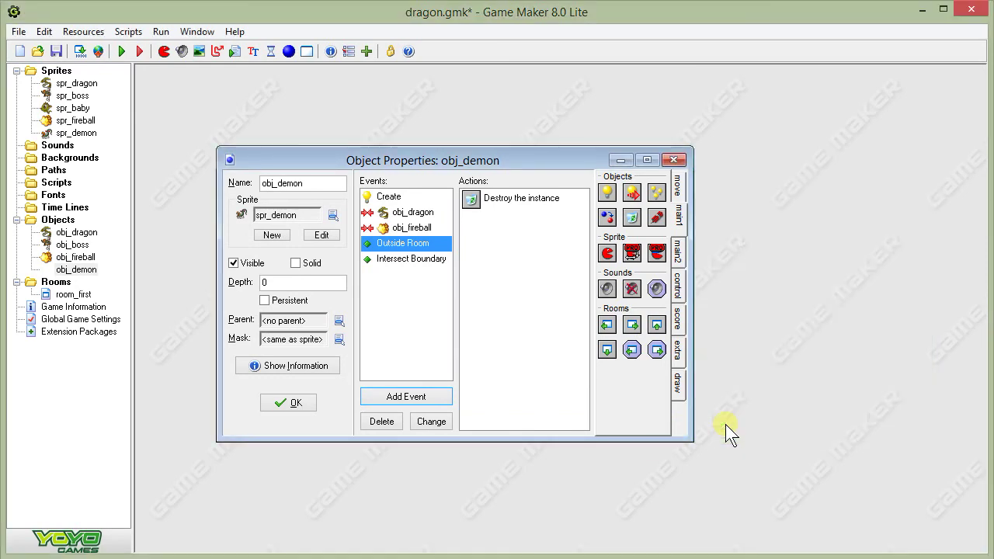
click(286, 403)
key(ctrl+s)
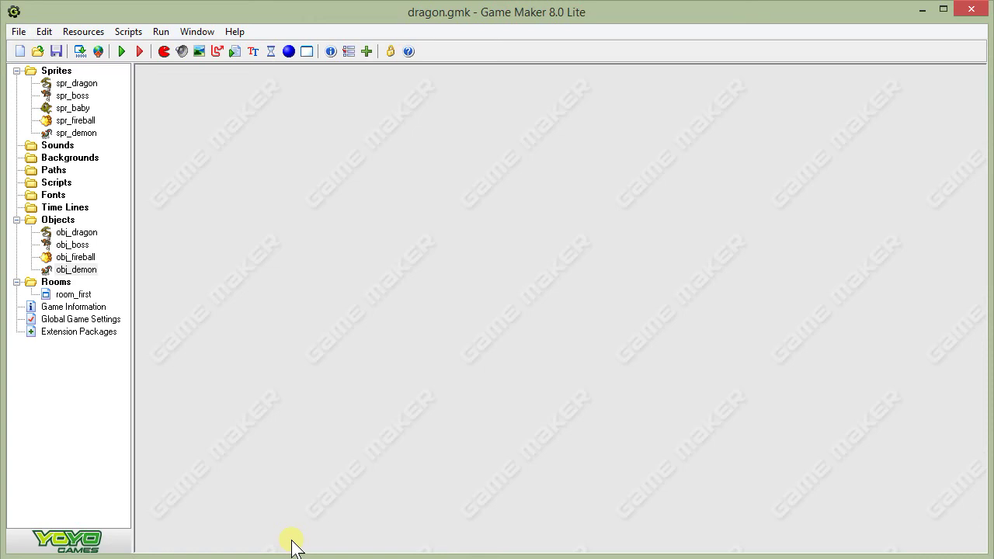
Step: Add a Step event to obj_boss with a Test Chance action set to 50 sides
click(72, 245)
double_click(72, 245)
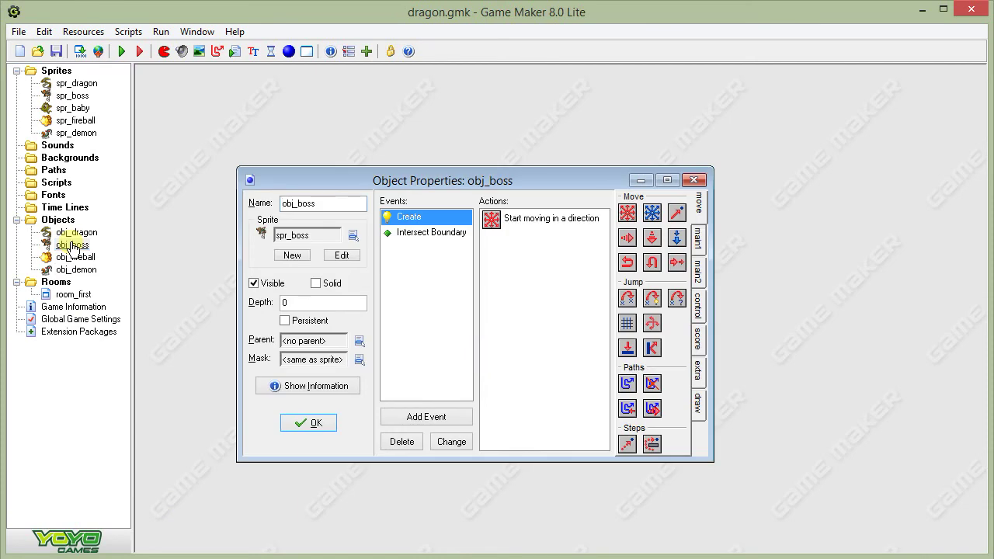
click(387, 416)
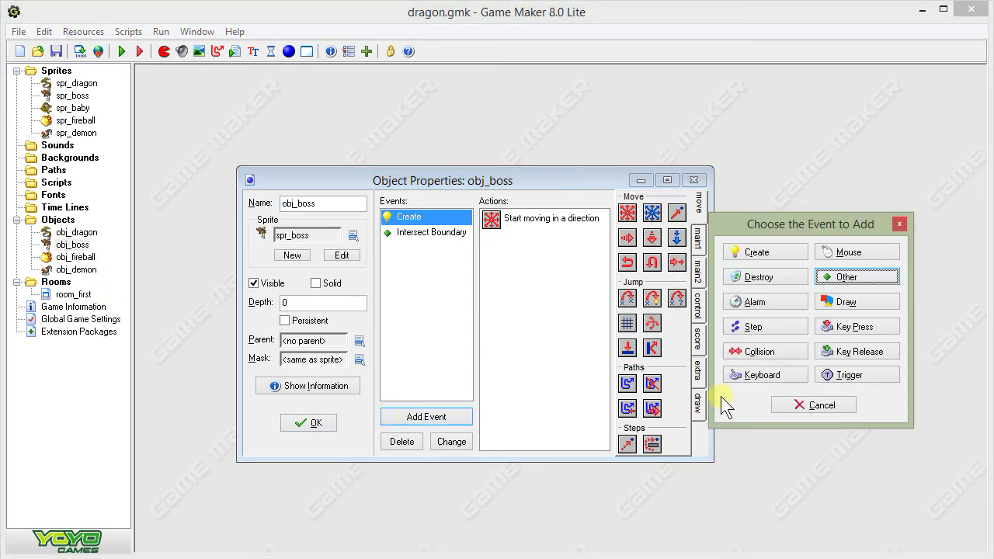
click(747, 329)
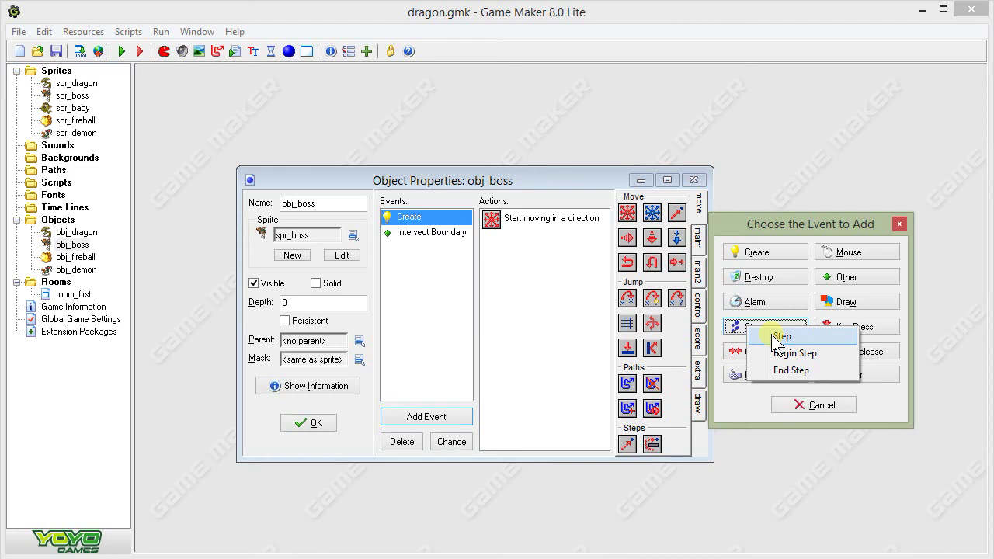
click(772, 336)
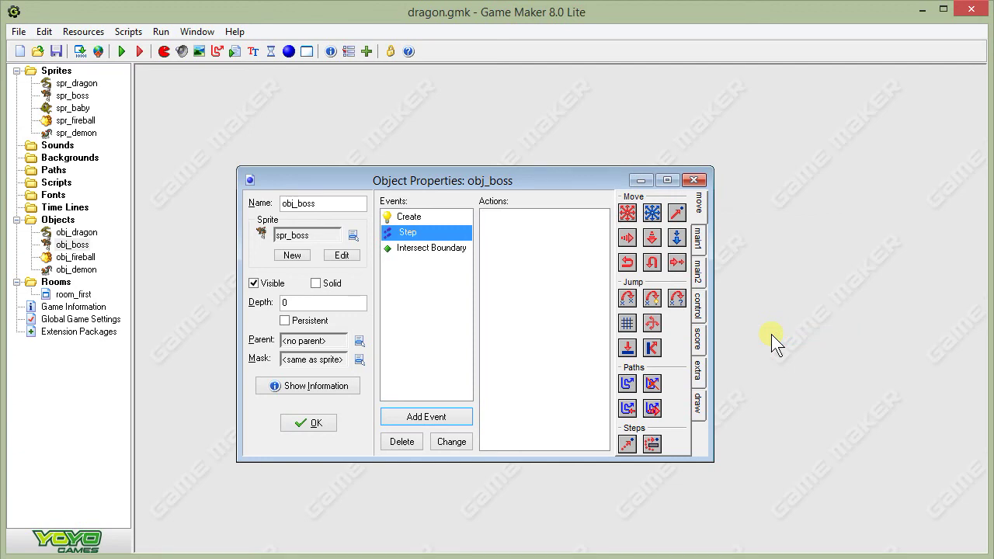
click(699, 310)
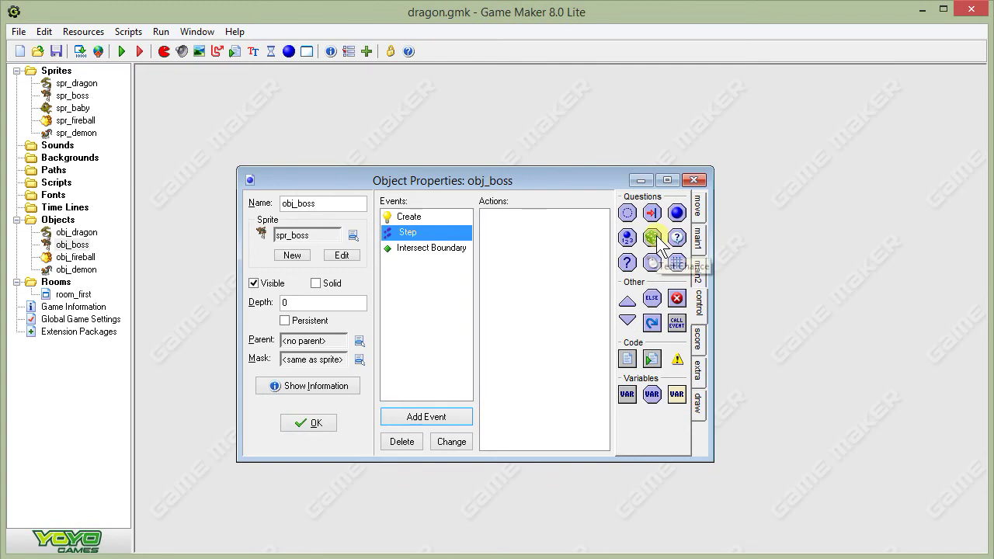
drag(654, 243, 541, 249)
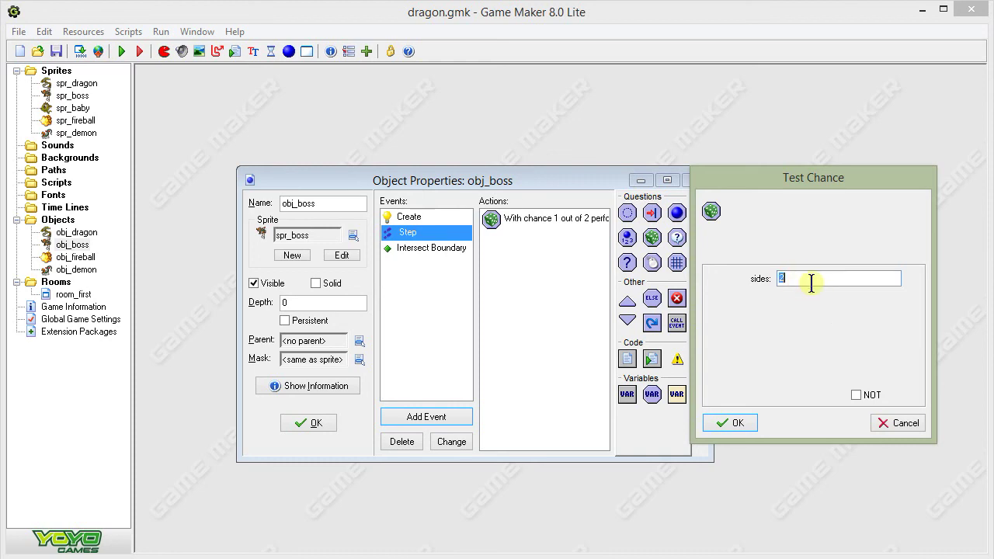
text(50)
click(728, 426)
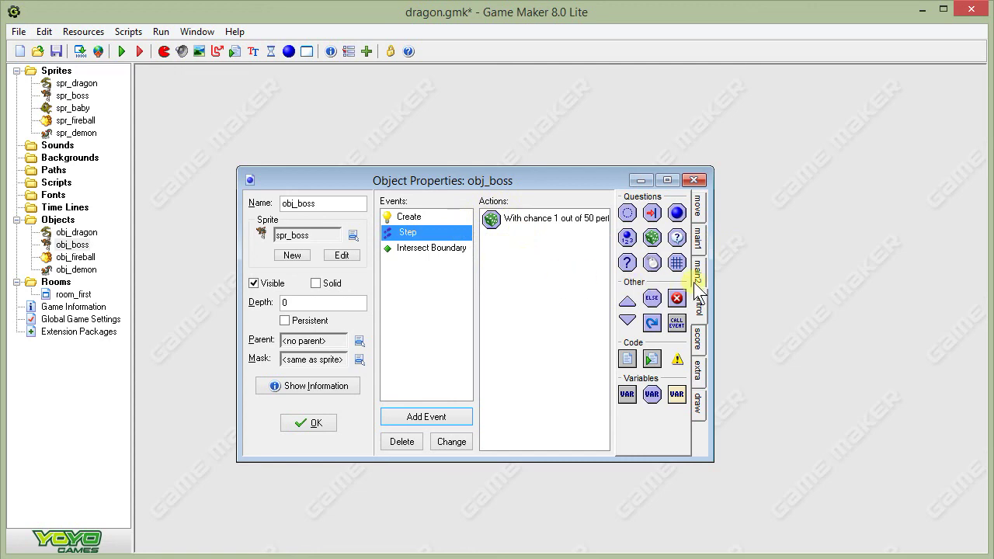
Step: Add a Create Instance action for obj_demon at x 0, y 0, Relative, to the boss's Step event, then accept the object and save
click(698, 238)
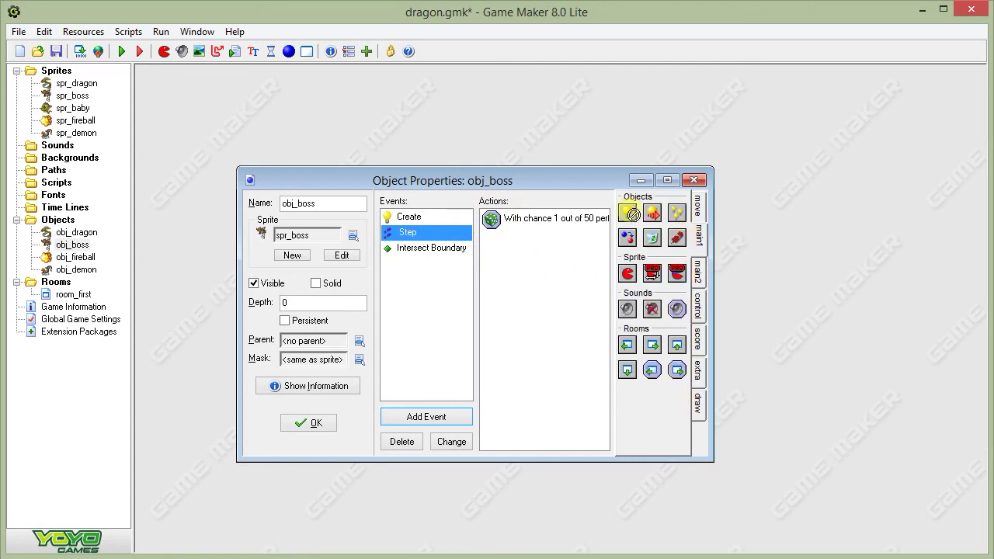
drag(627, 212, 556, 260)
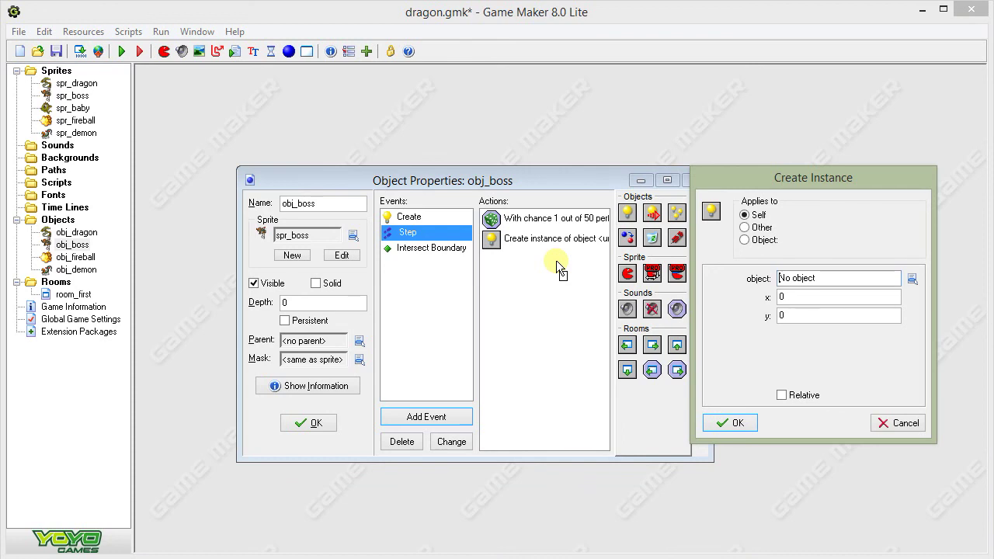
click(912, 280)
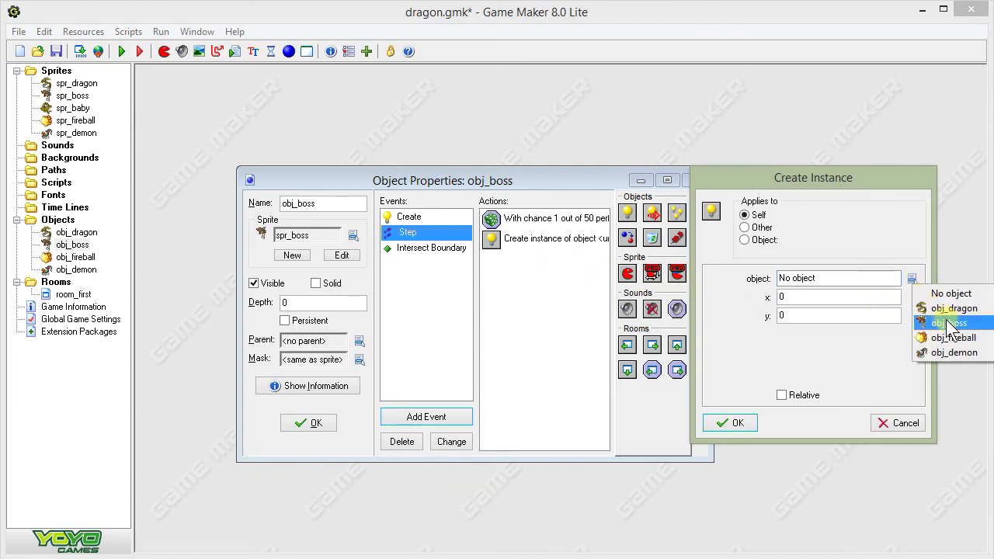
click(938, 352)
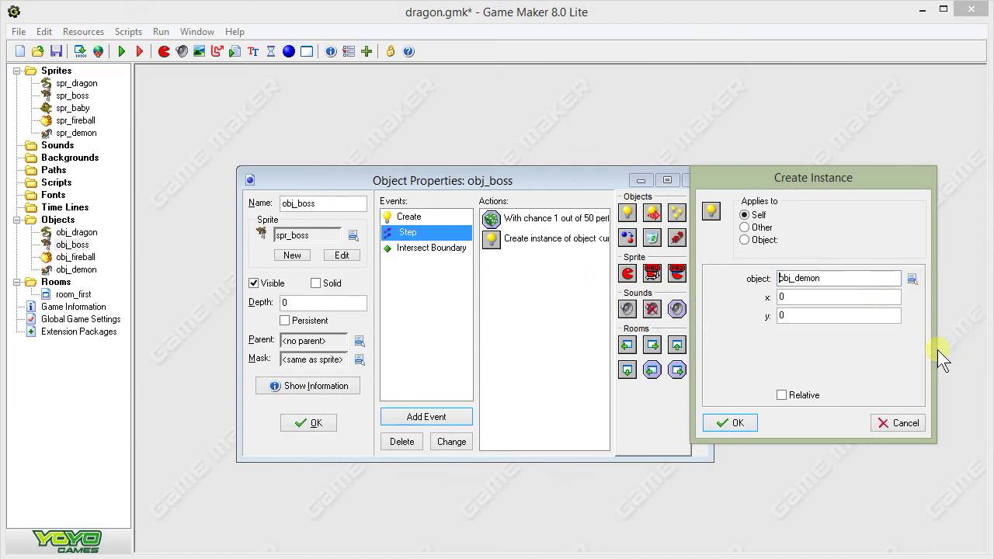
click(782, 395)
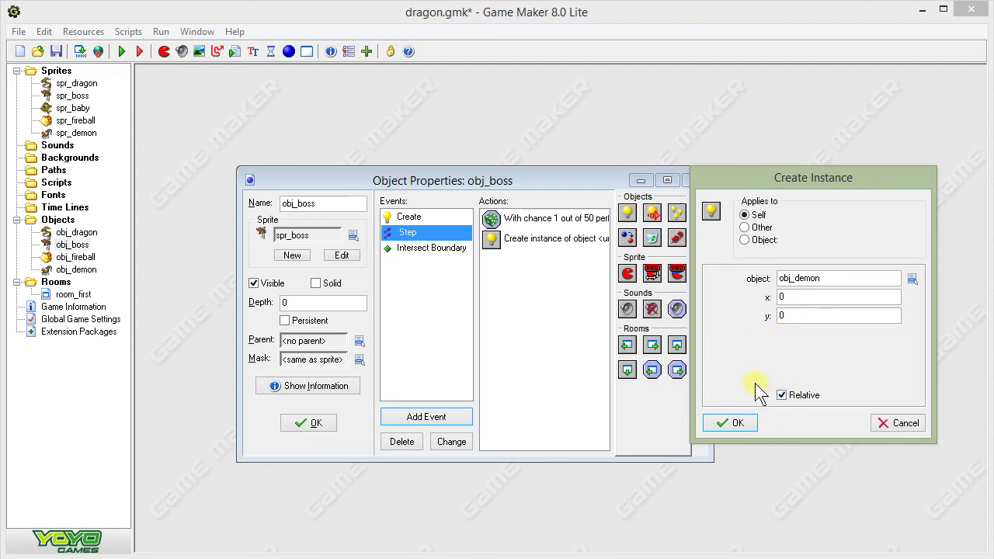
click(732, 423)
click(326, 426)
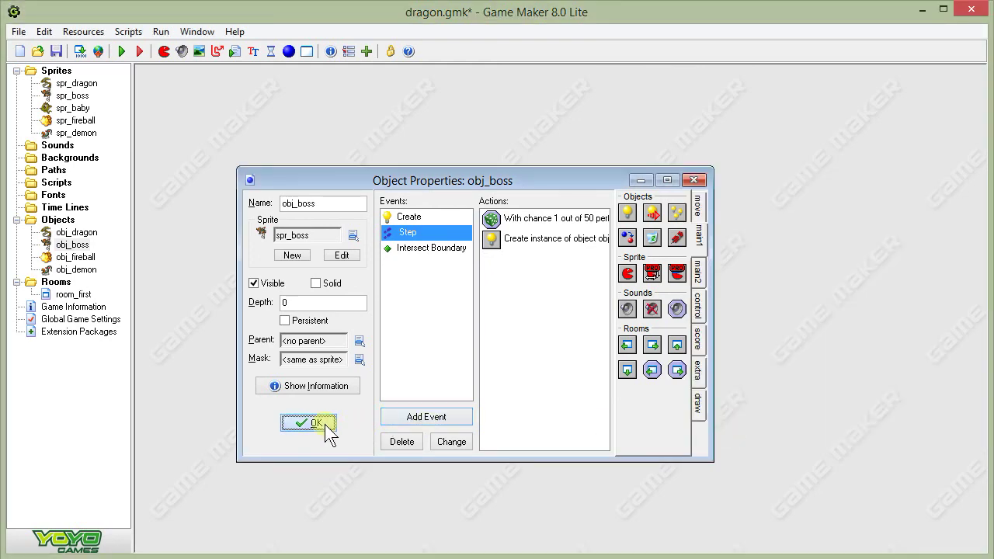
click(56, 51)
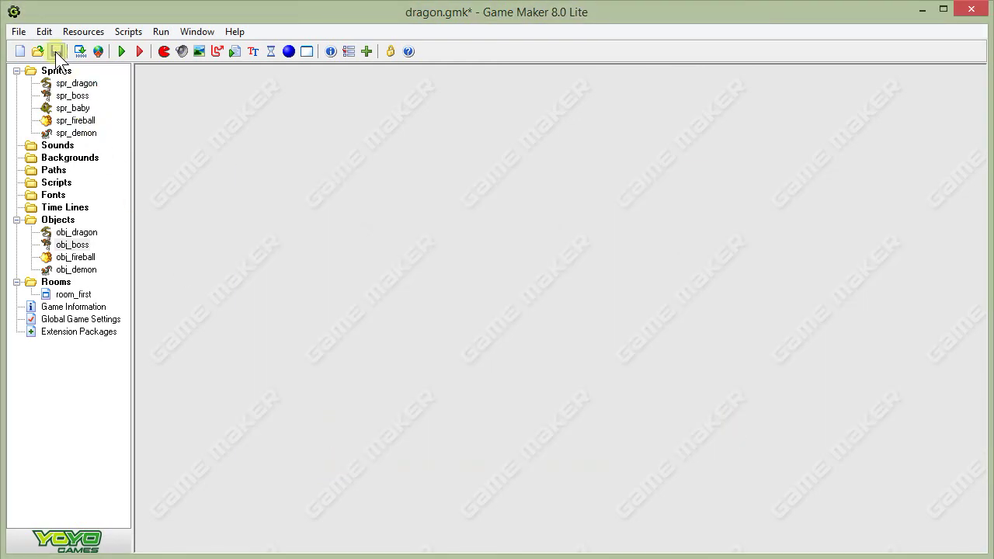
Step: Run the game and test it by moving the dragon up and down while shooting fireballs at the demons
click(121, 51)
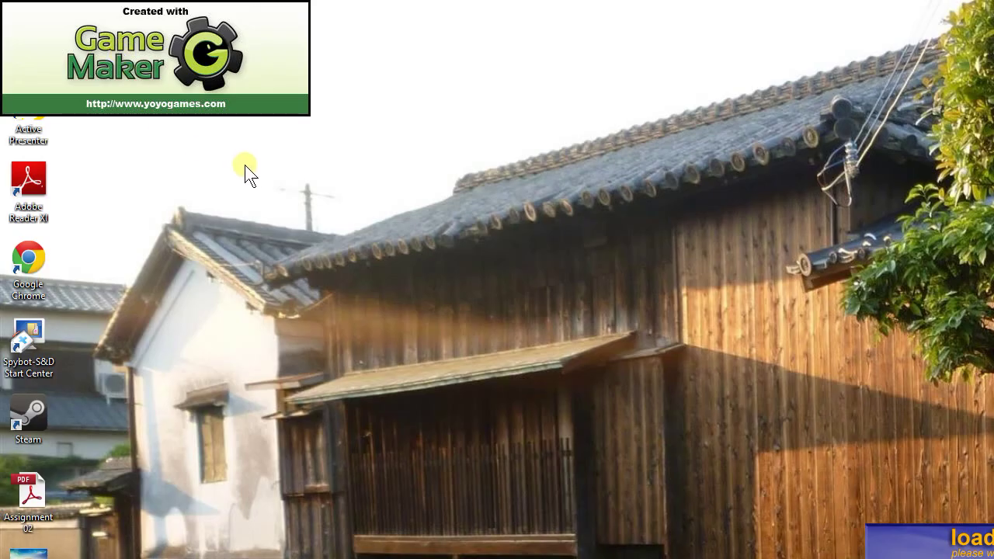
key(Up)
key(space)
key(space)
key(space)
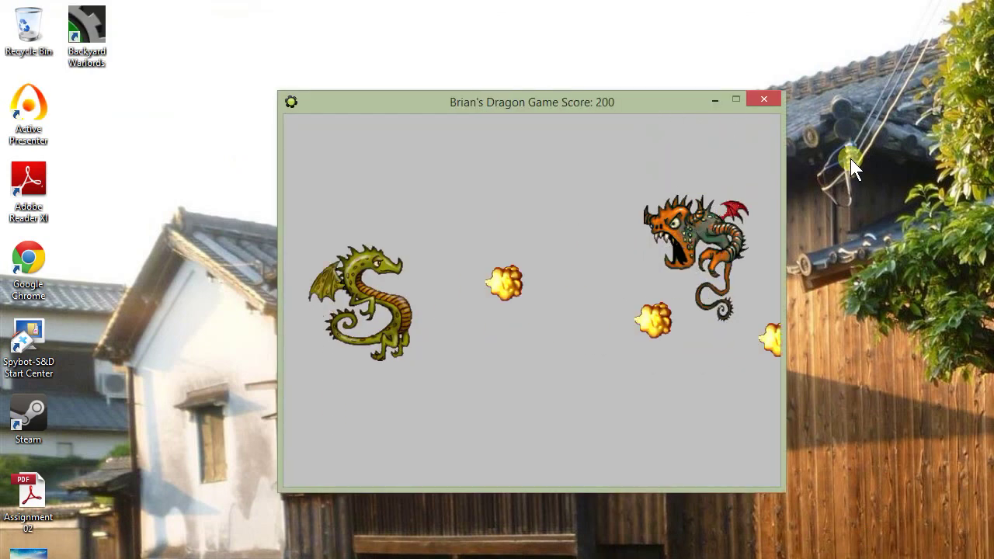
key(Down)
key(Up)
key(Up)
key(space)
key(Down)
key(space)
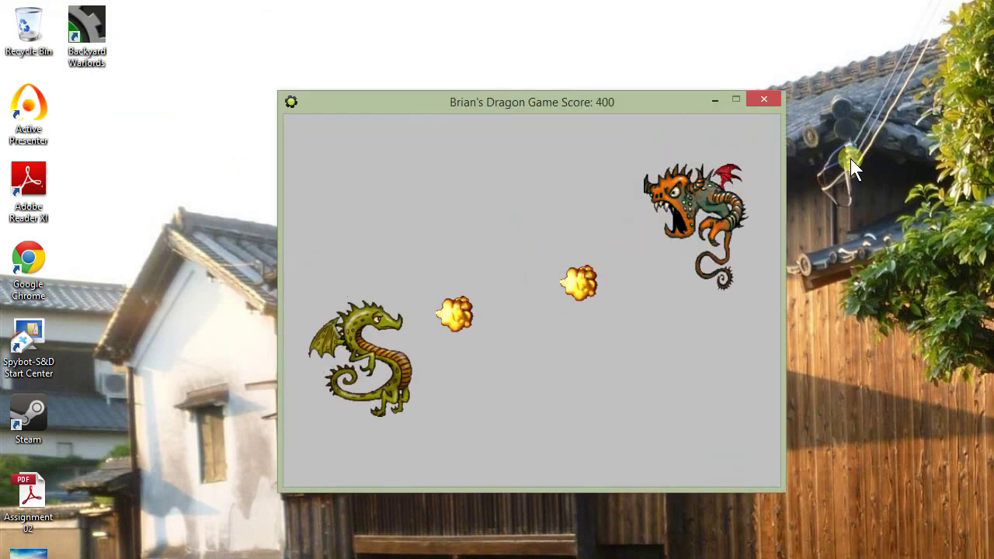
key(Up)
key(space)
key(Up)
key(space)
key(Down)
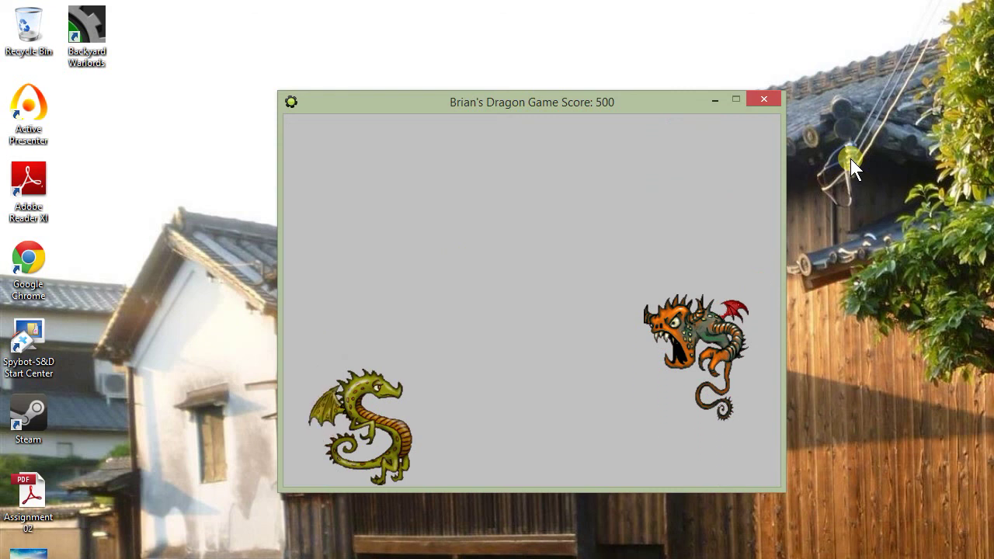
key(Up)
key(Down)
key(space)
key(Up)
key(space)
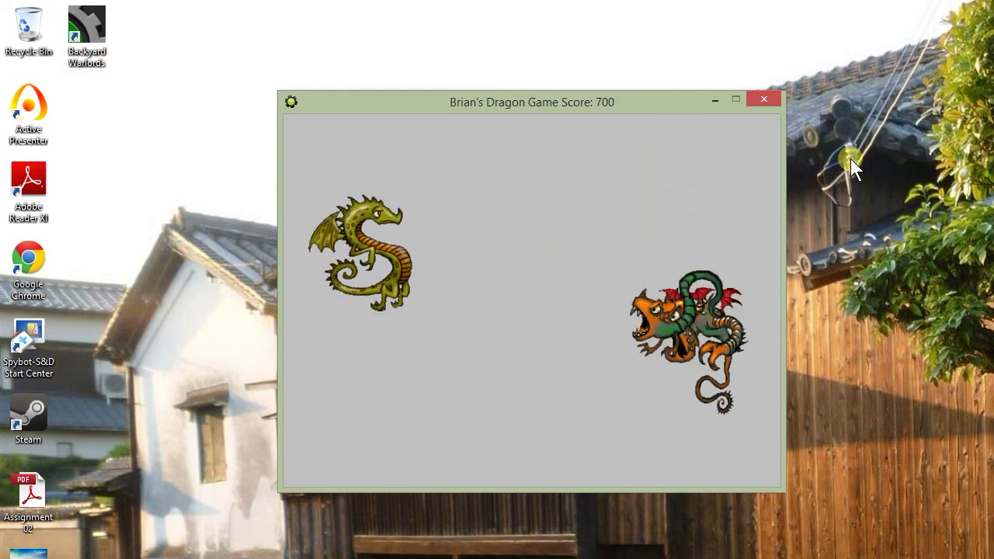
key(Down)
key(space)
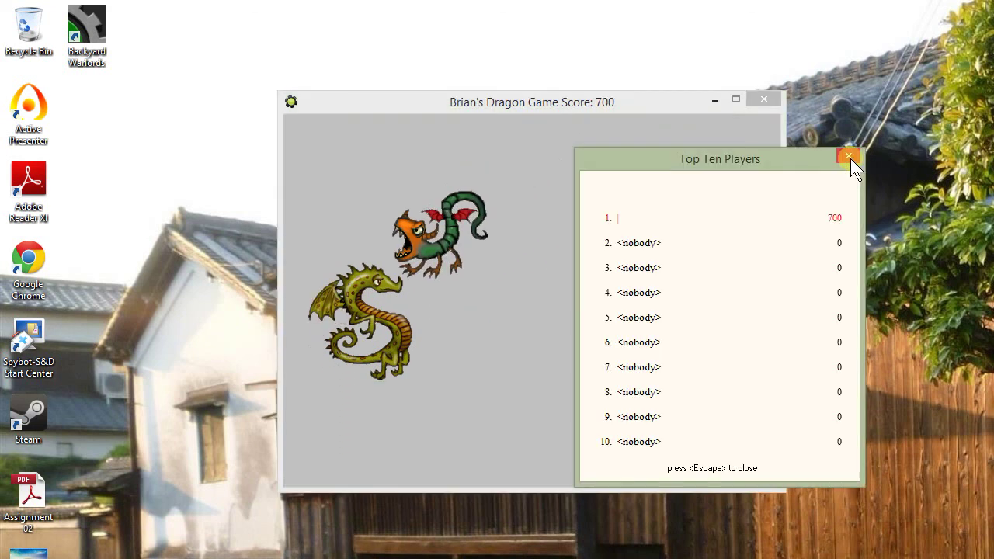